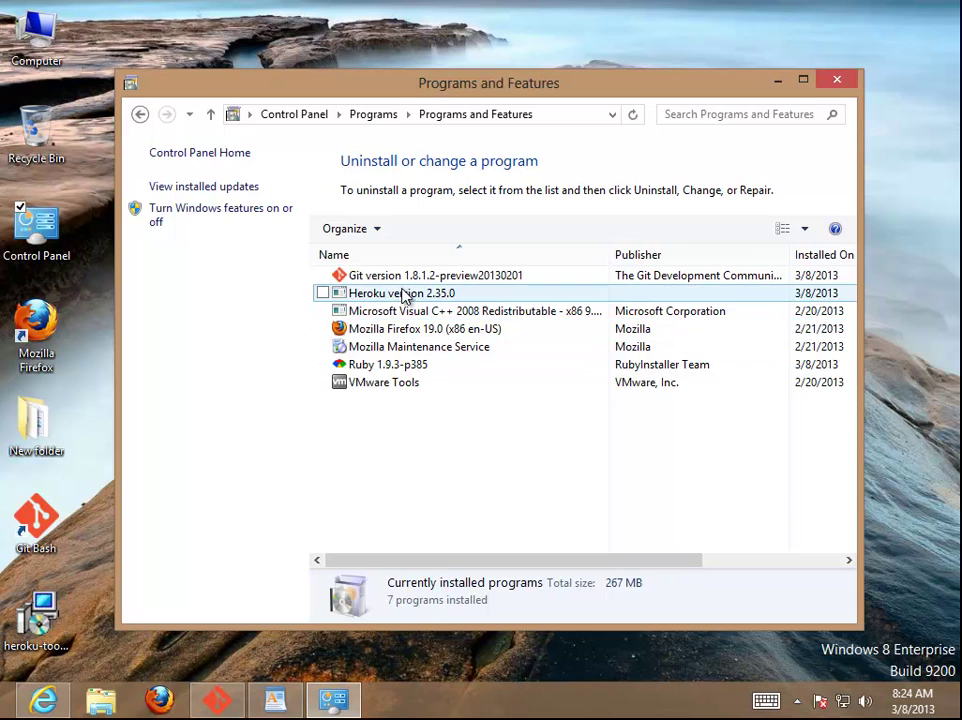
Switch to the How to Uninstall document in WordPad and read the note and removal steps 1 to 6, highlighting each.
click(776, 84)
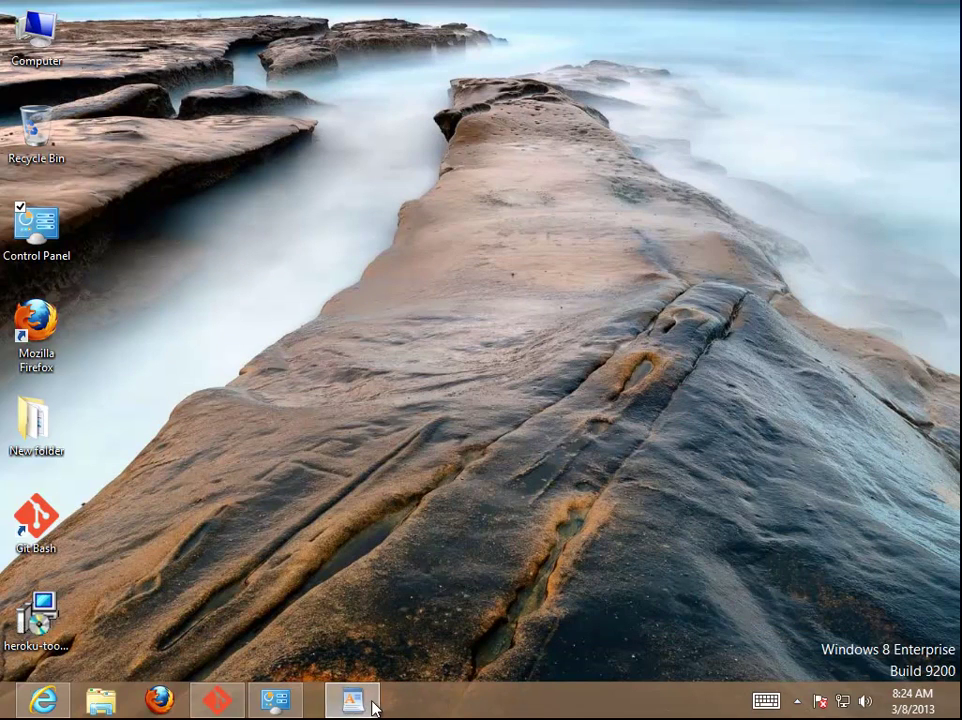
click(371, 705)
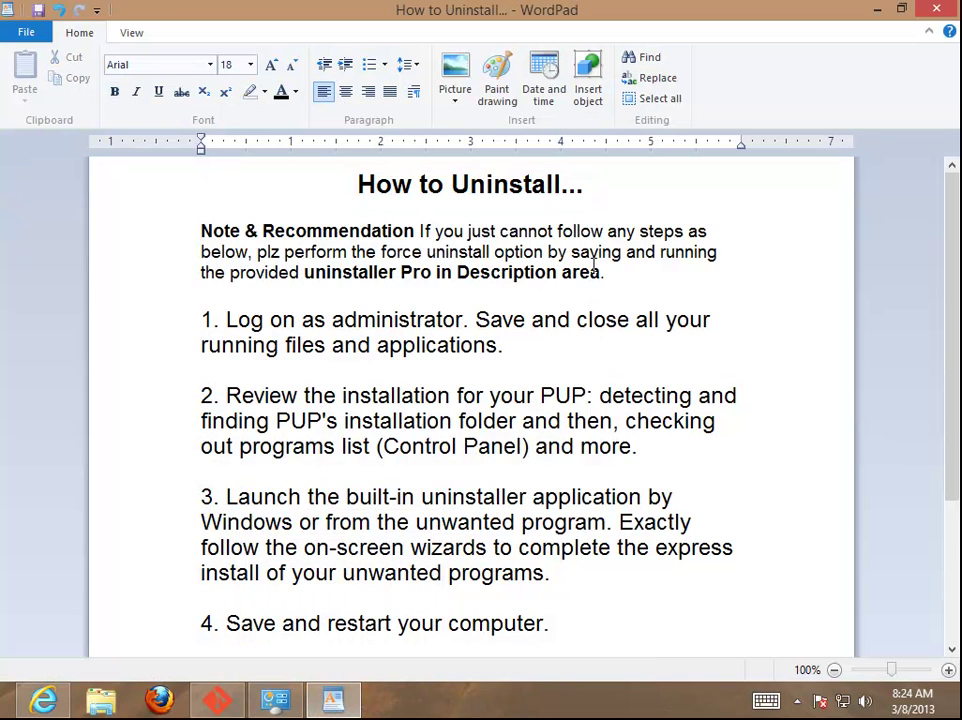
drag(592, 272, 193, 229)
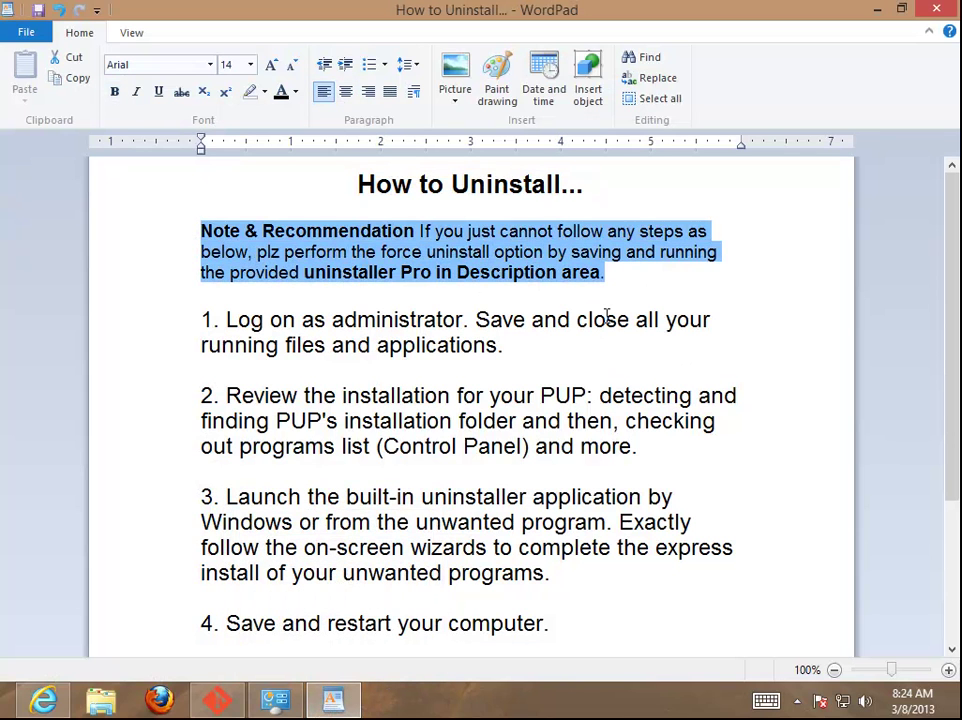
drag(531, 348, 197, 306)
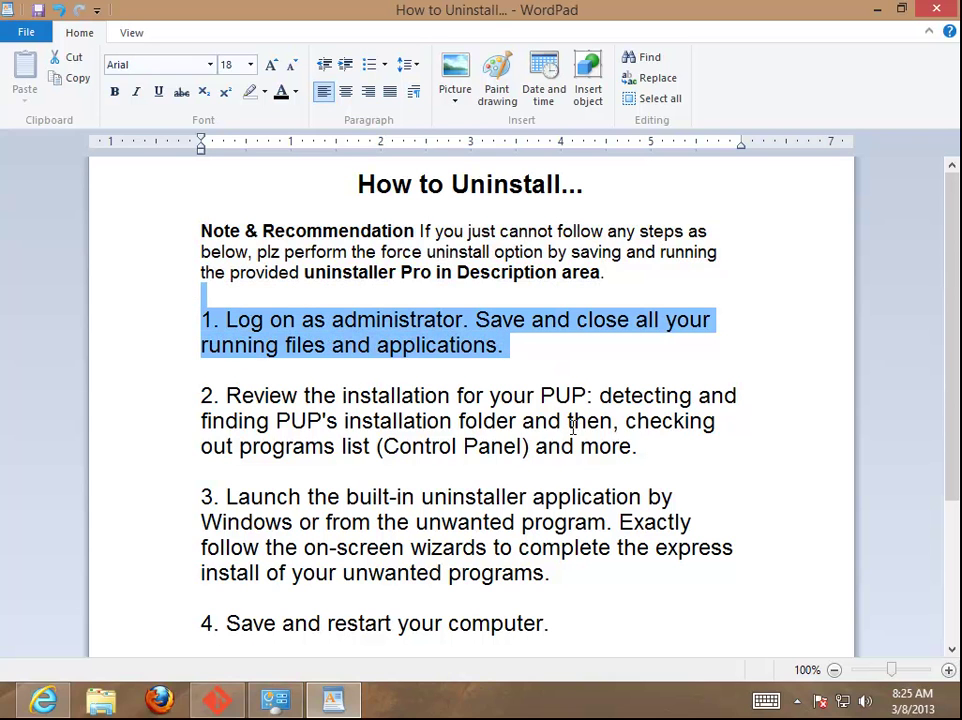
drag(618, 463, 145, 404)
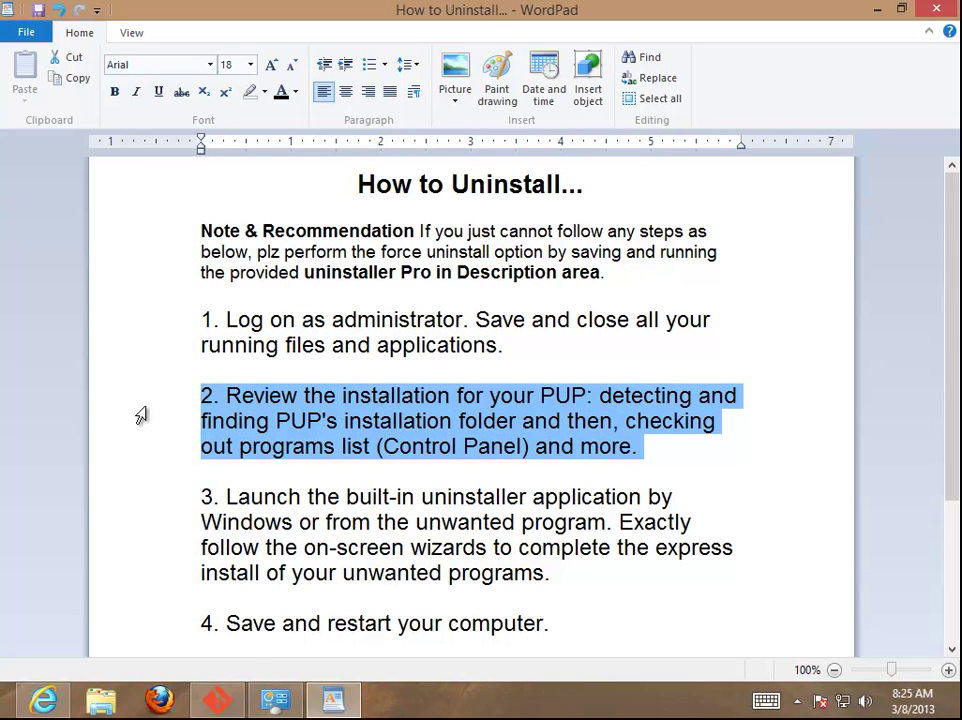
scroll(433, 484, down, 1)
drag(570, 497, 132, 430)
scroll(396, 468, down, 2)
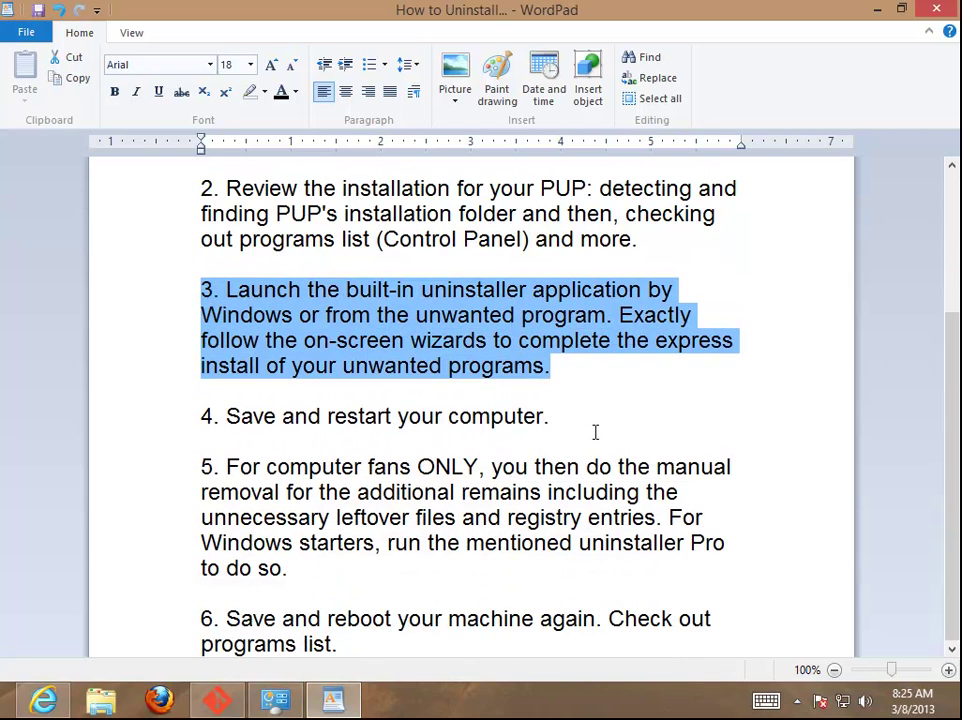
drag(595, 432, 201, 412)
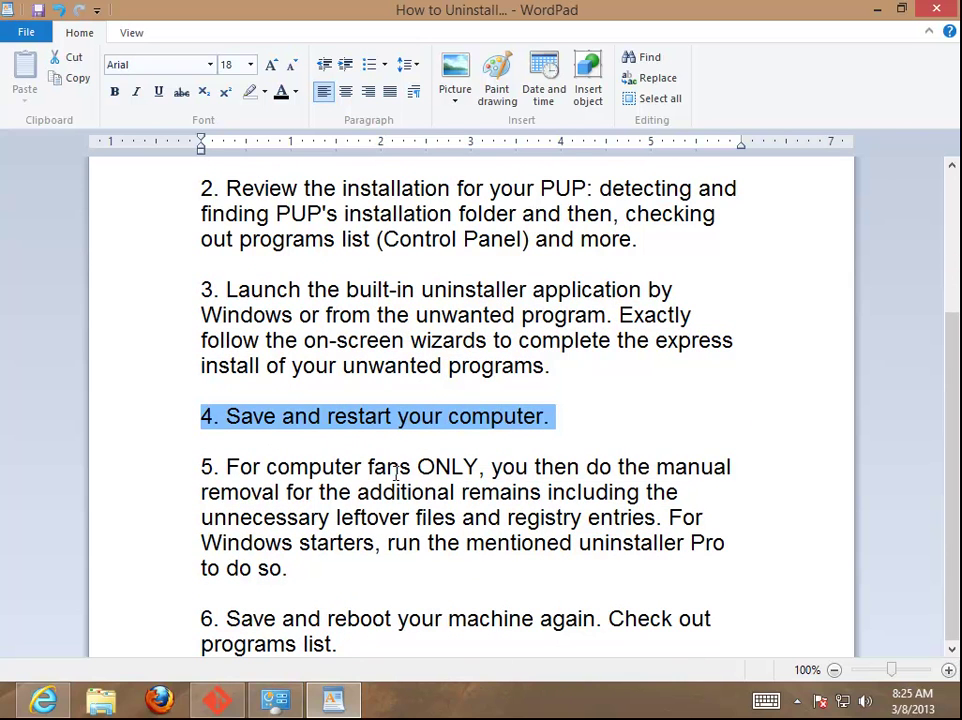
drag(310, 568, 170, 464)
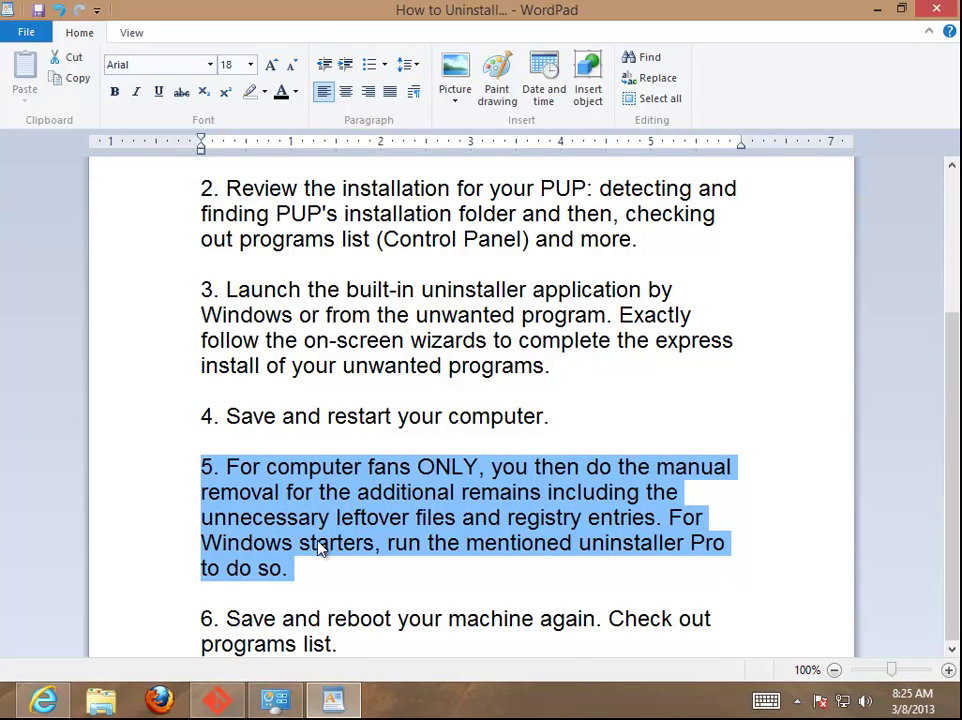
drag(344, 645, 183, 626)
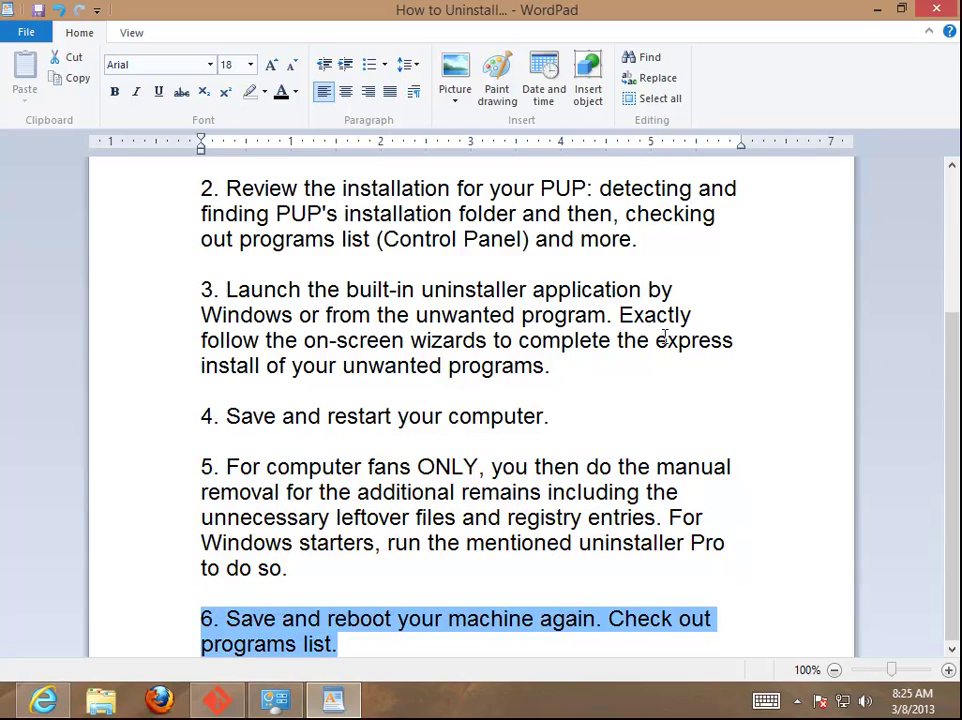
Minimize the uninstall instructions and refresh the desktop.
click(877, 9)
right_click(508, 292)
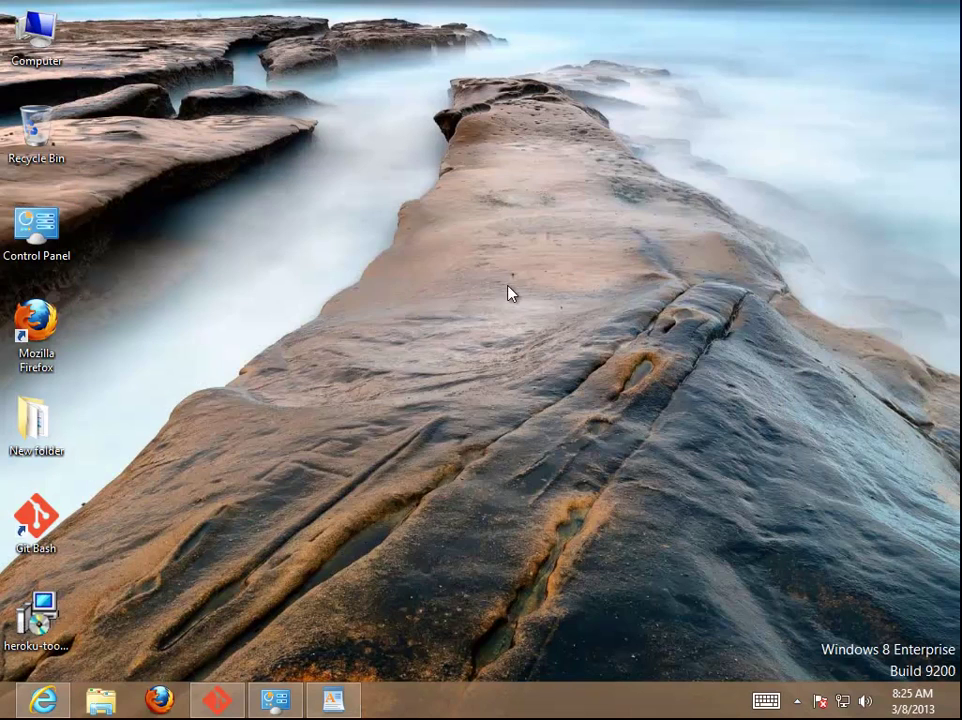
click(474, 339)
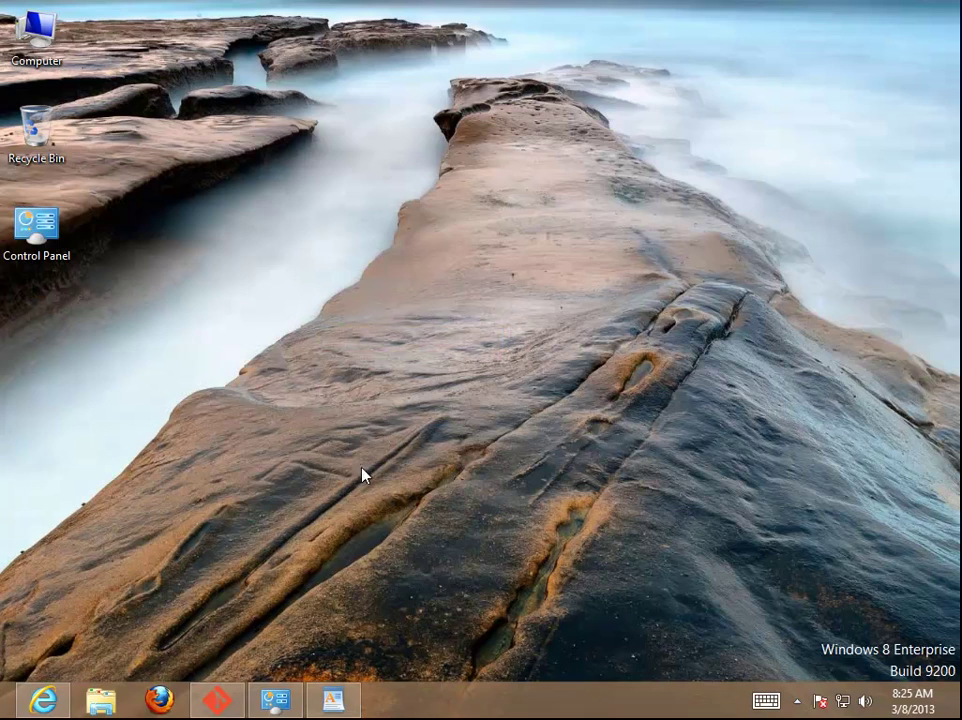
Reread step 1 of the uninstall instructions, on logging on as administrator and closing running applications, and minimize the document.
click(341, 711)
scroll(533, 490, up, 4)
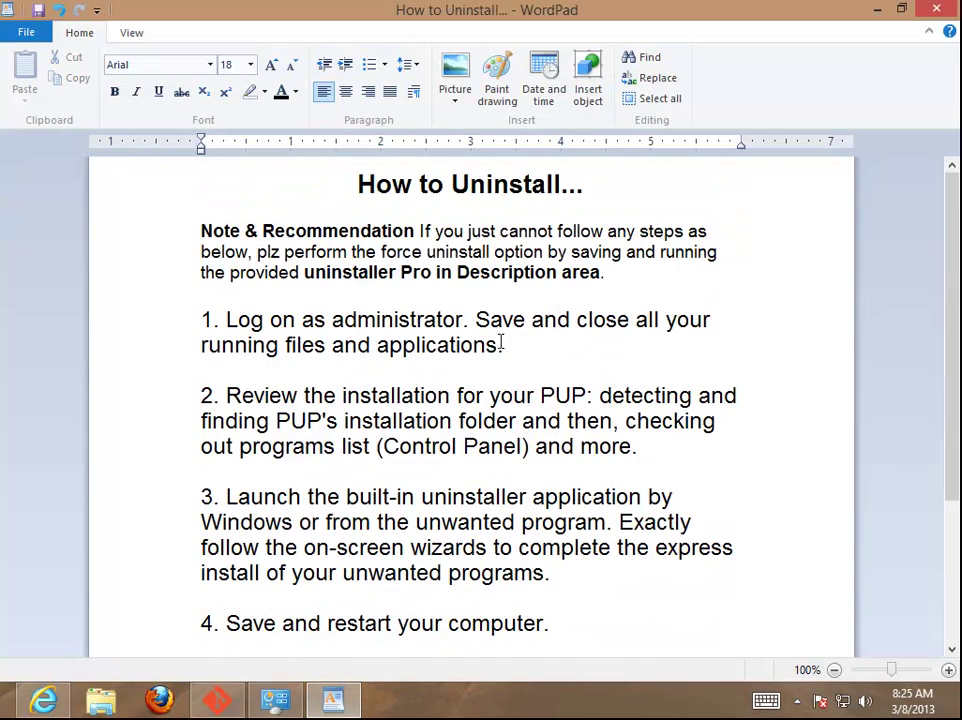
drag(521, 344, 190, 338)
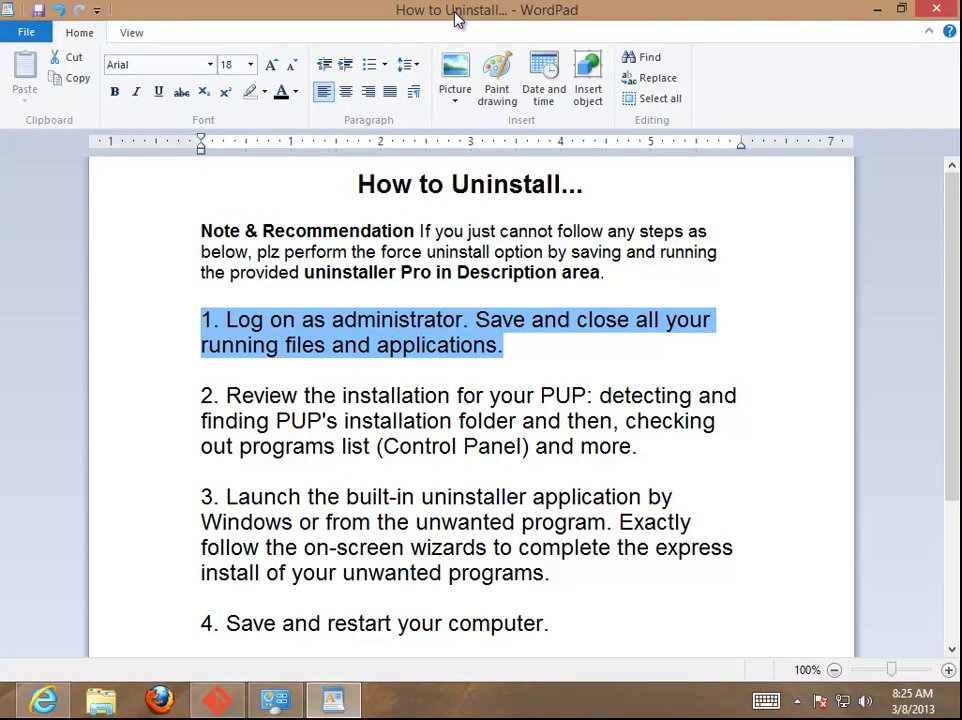
click(878, 9)
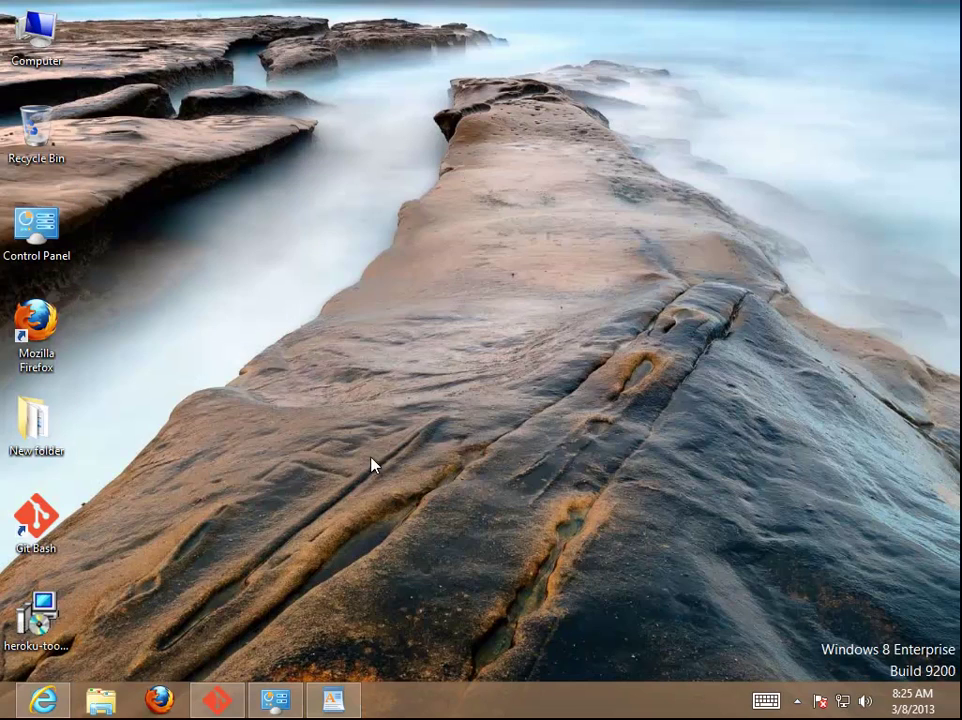
Bring up the running Git Bash window, check the hidden notification icons, and close Git Bash.
click(221, 702)
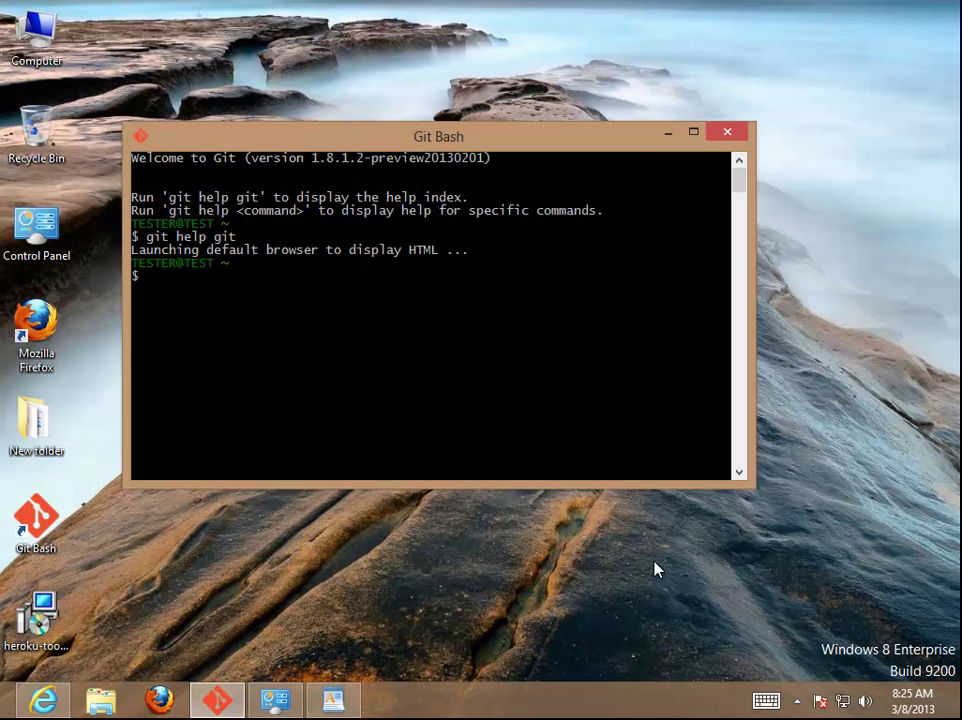
click(797, 702)
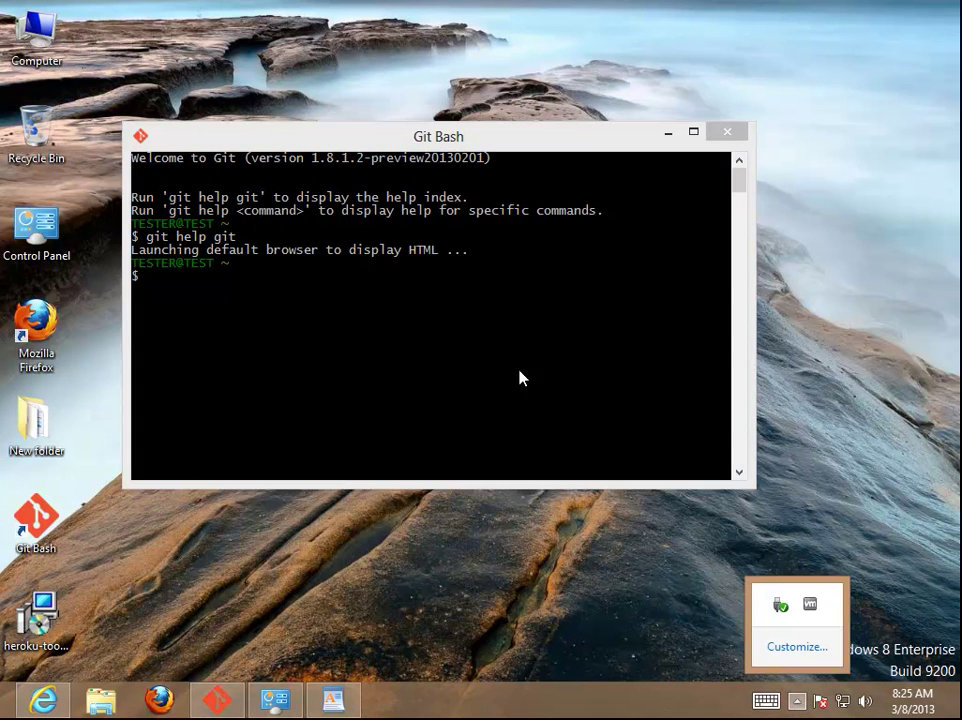
click(726, 136)
click(726, 136)
Open Task Manager and expand it to the detailed process list.
right_click(380, 702)
click(430, 638)
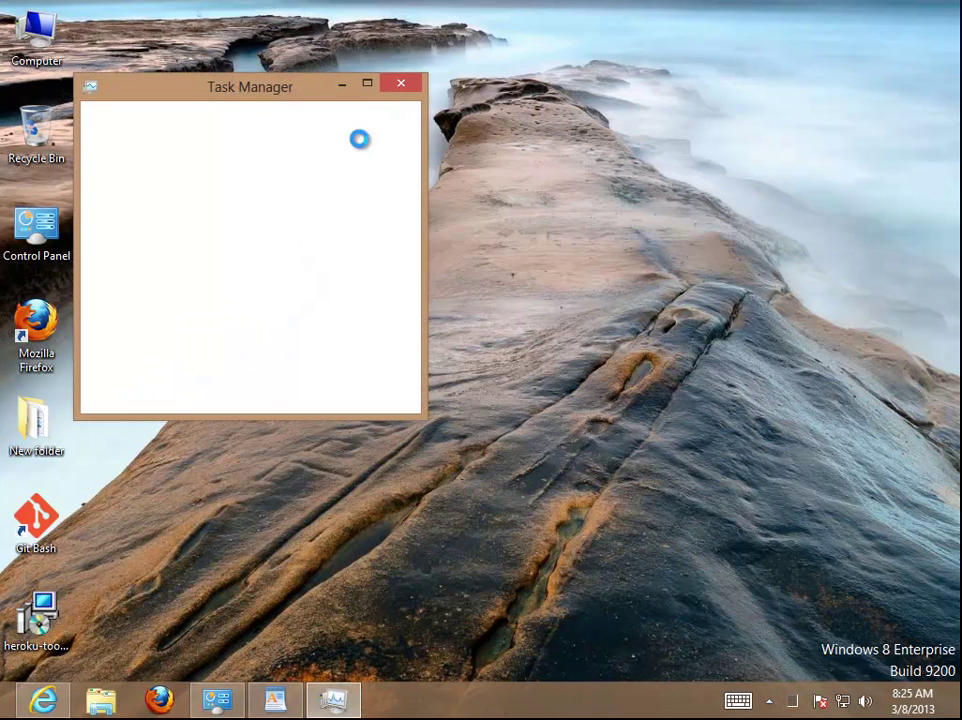
click(148, 390)
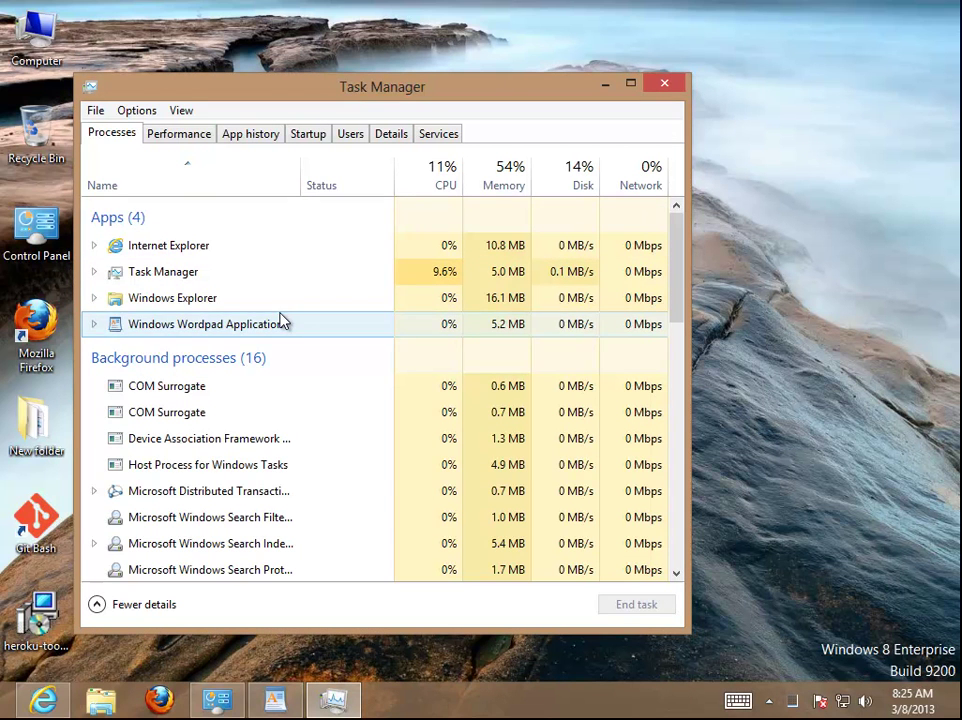
Check Task Manager's running processes for entries beginning with H and move its window clear of the desktop icons.
key(h)
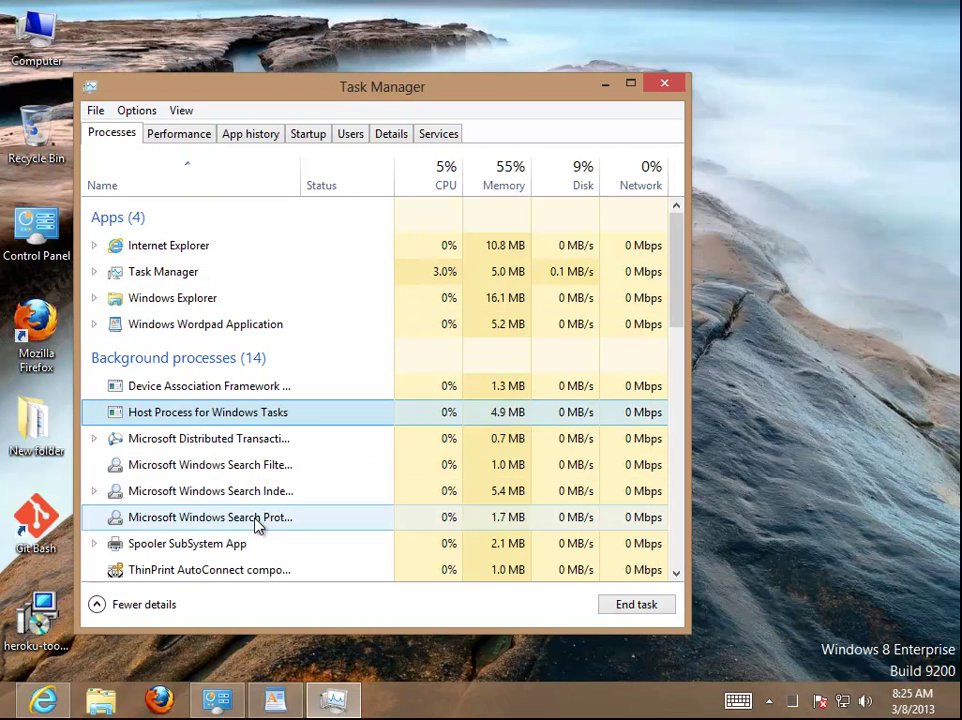
key(h)
key(h)
key(h)
key(h)
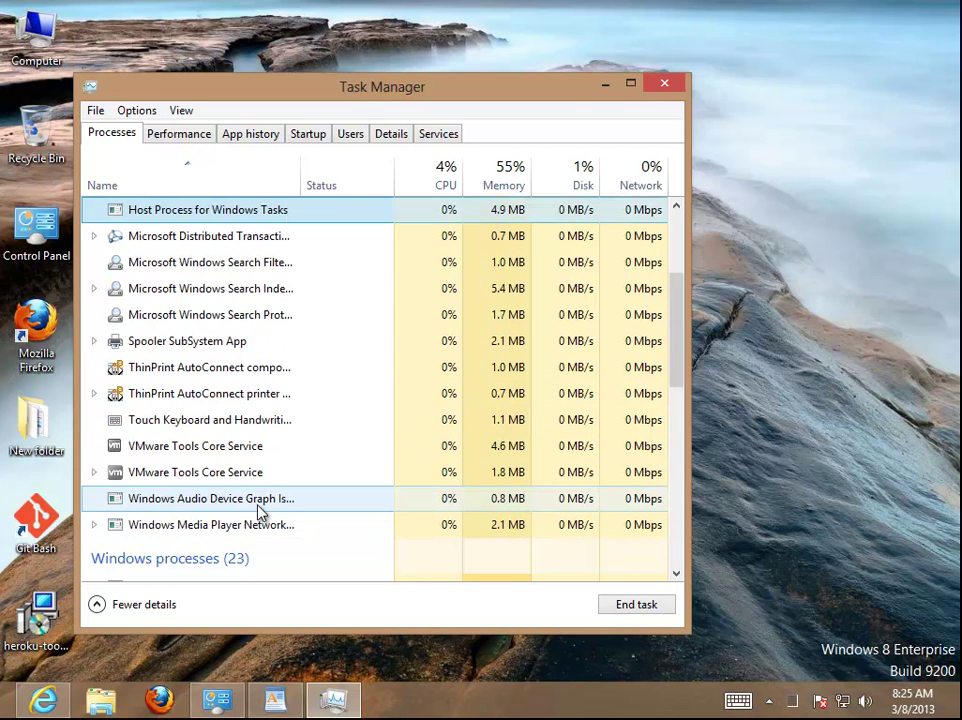
scroll(330, 410, up, 3)
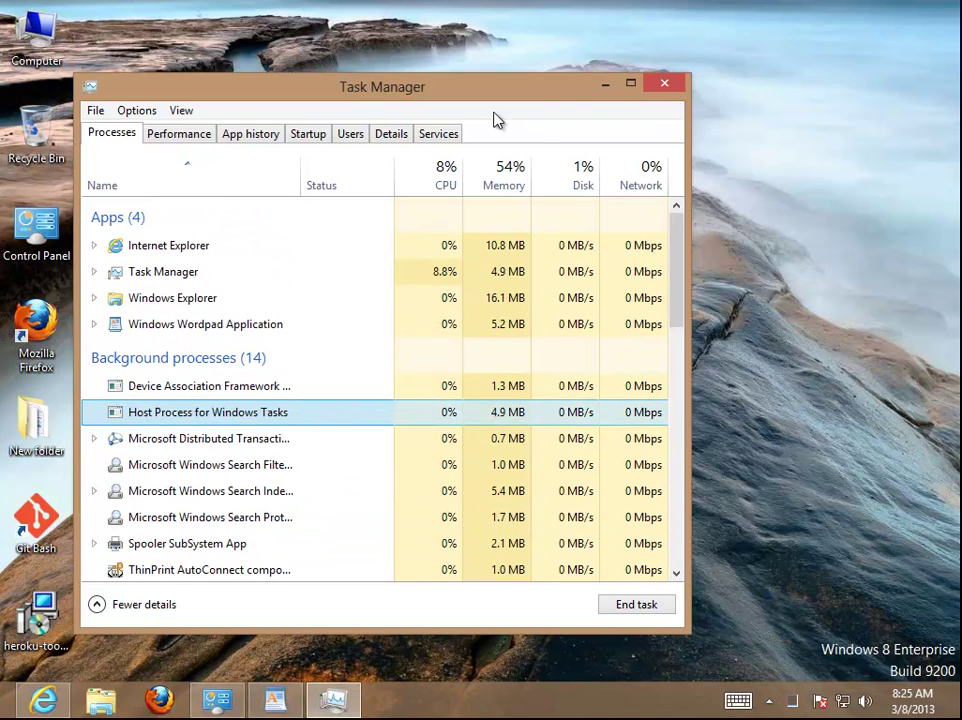
drag(531, 88, 691, 60)
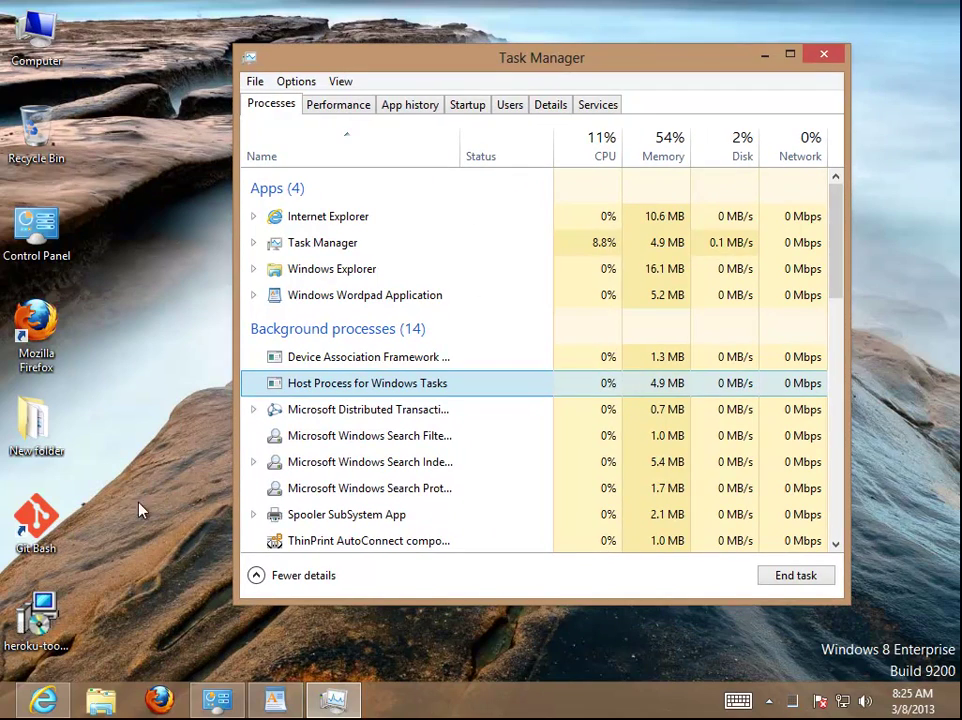
Open the installed programs list from Control Panel and select Ruby 1.9.3-p385.
double_click(36, 228)
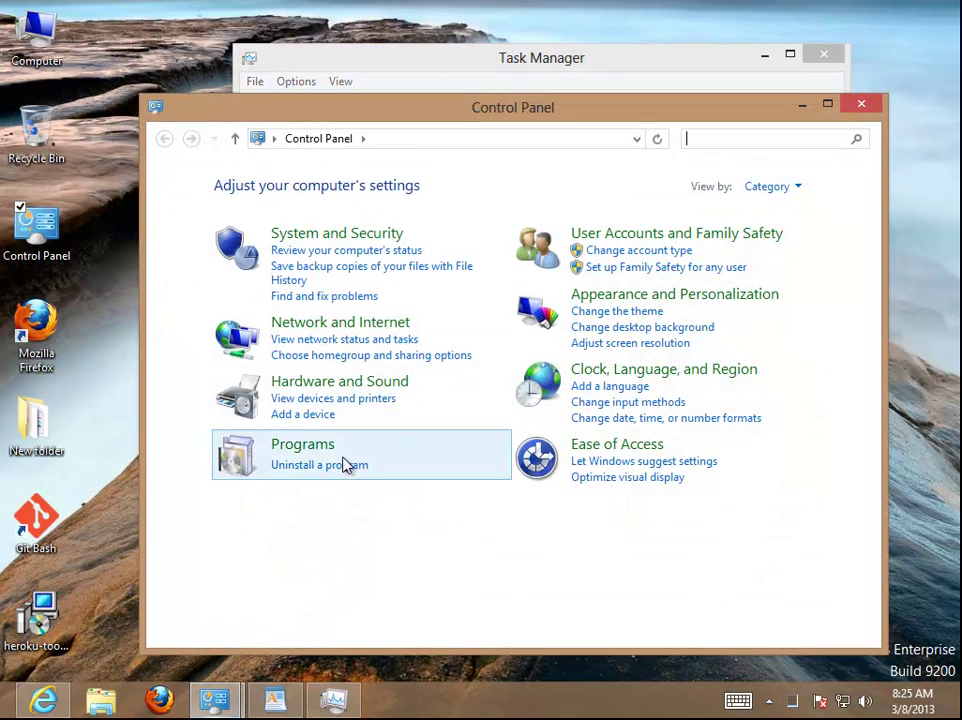
click(343, 468)
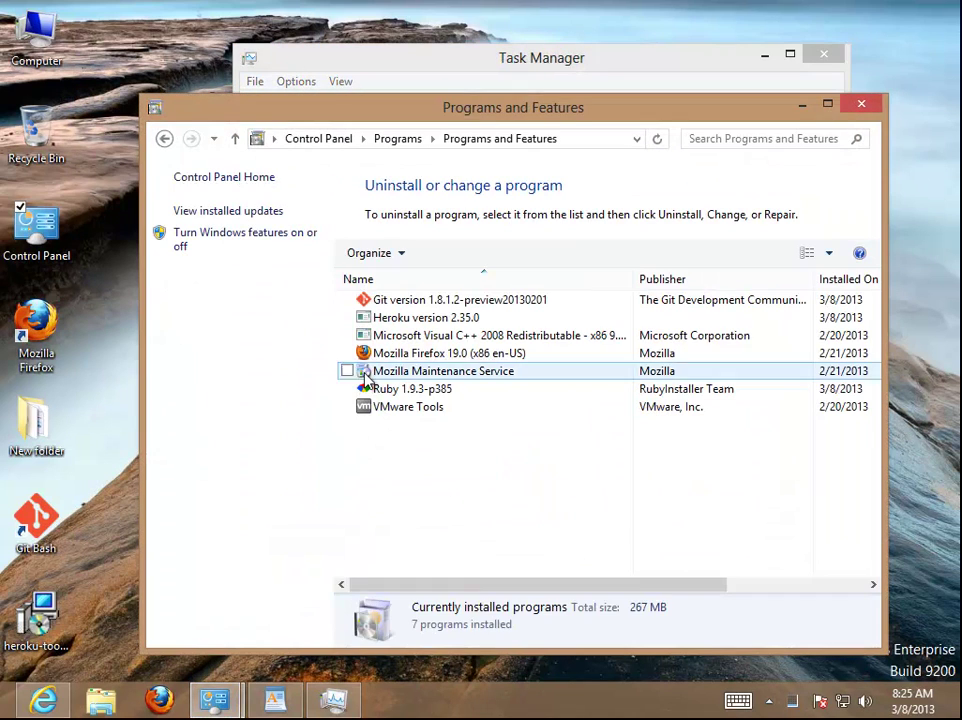
click(430, 391)
Recheck the running processes in Task Manager, and minimize both it and the Programs and Features window.
click(683, 50)
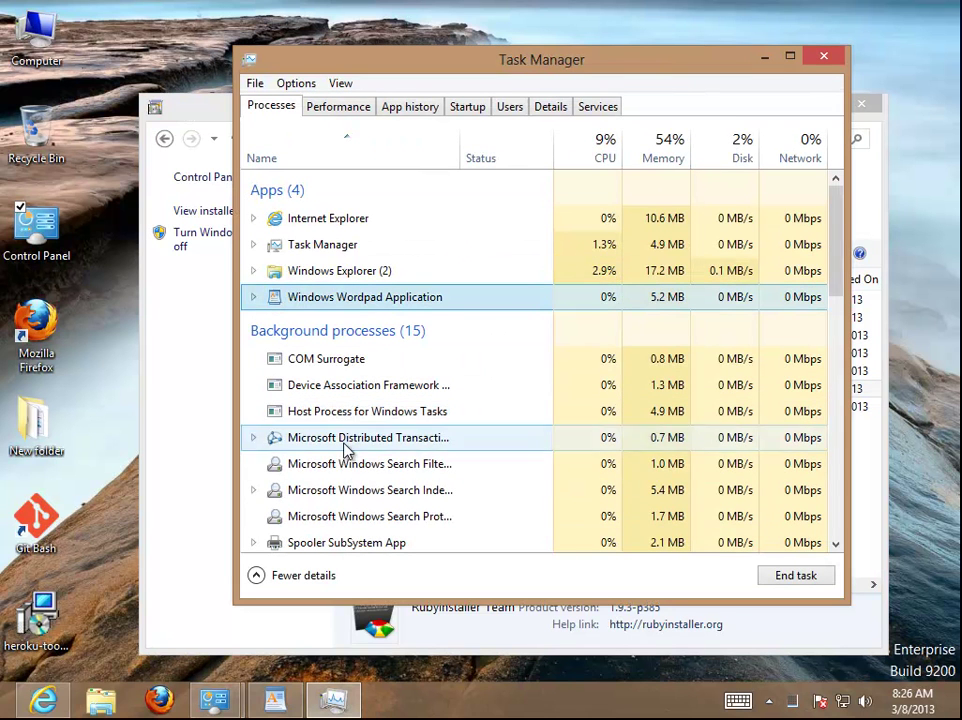
click(763, 55)
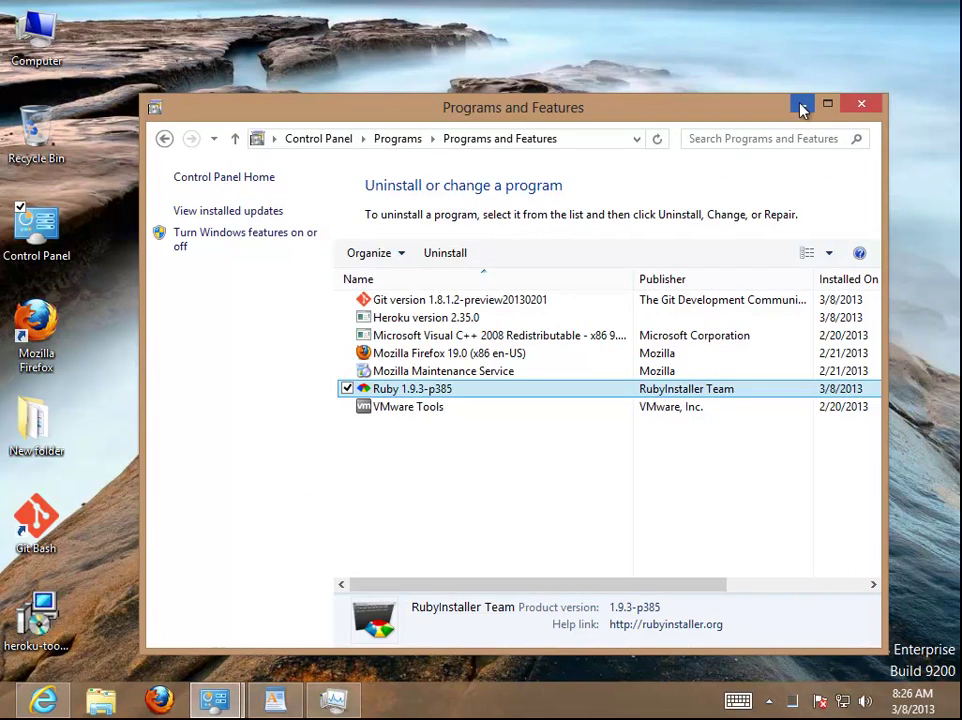
click(799, 106)
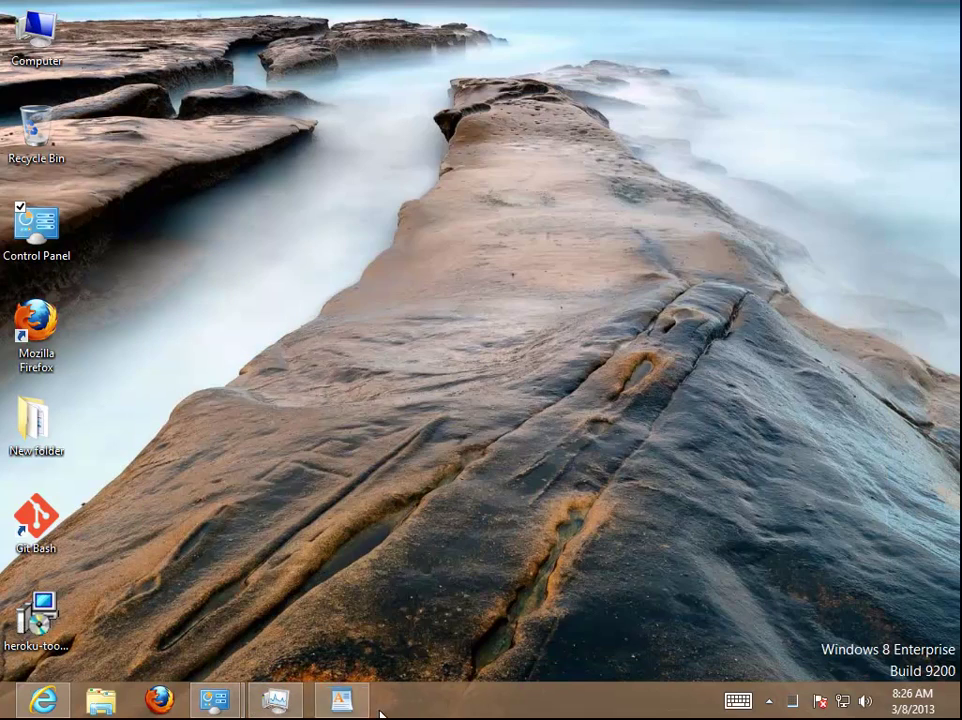
Reread step 2 of the uninstall instructions, on reviewing the program's installation folder and programs list, and minimize the document.
click(335, 702)
click(600, 400)
drag(646, 446, 180, 390)
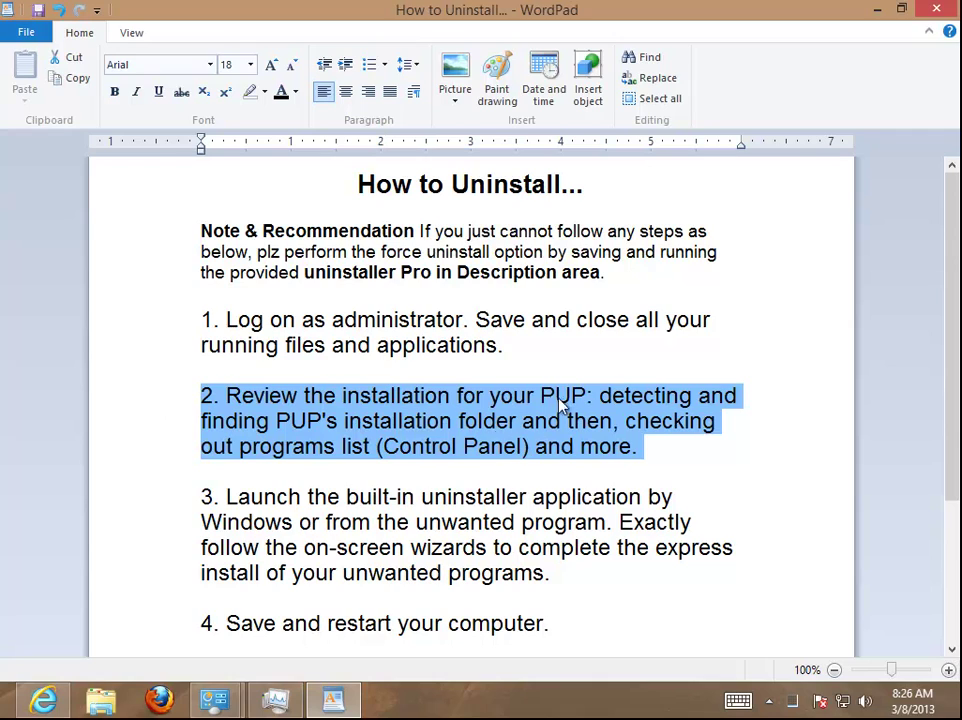
click(877, 10)
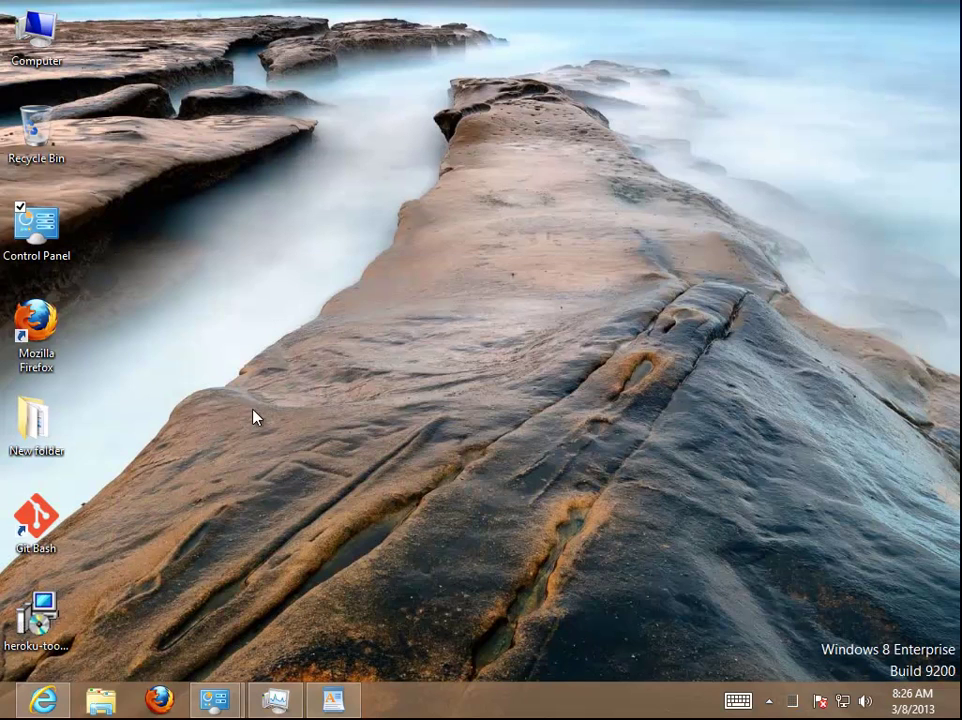
View the Git Bash desktop shortcut's properties, highlight the Git folder in its target path, and open its file location.
click(57, 537)
right_click(43, 537)
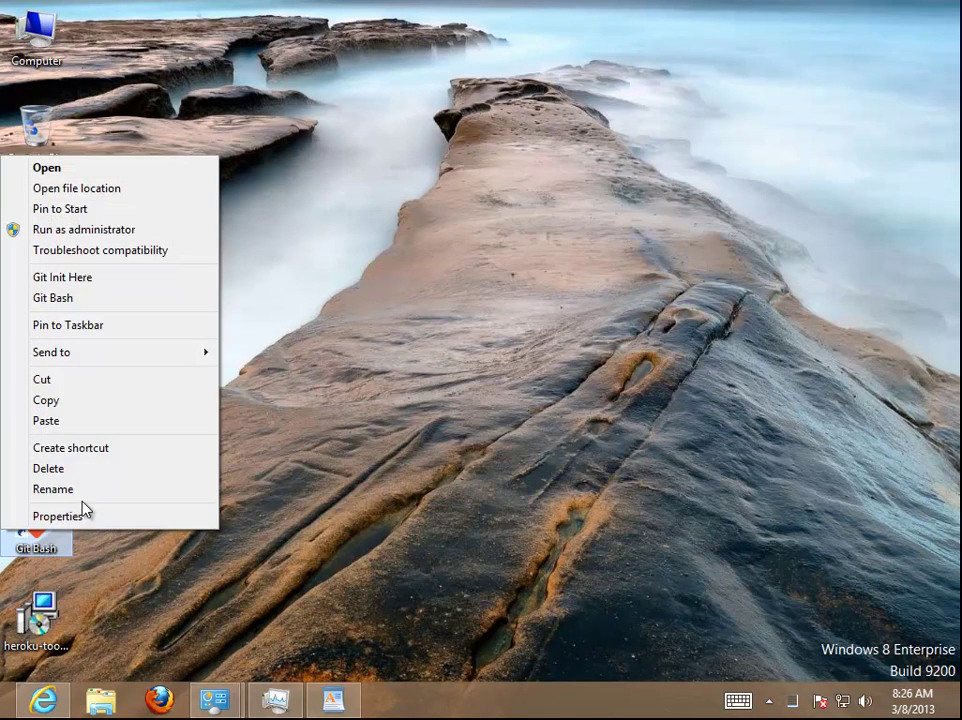
click(86, 517)
click(244, 366)
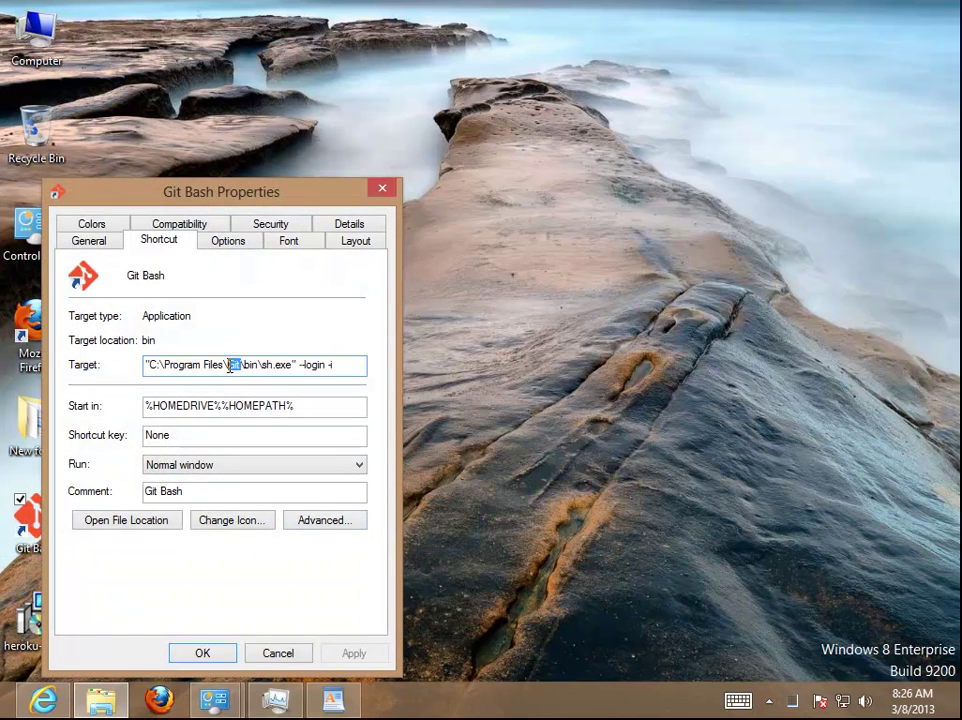
click(163, 524)
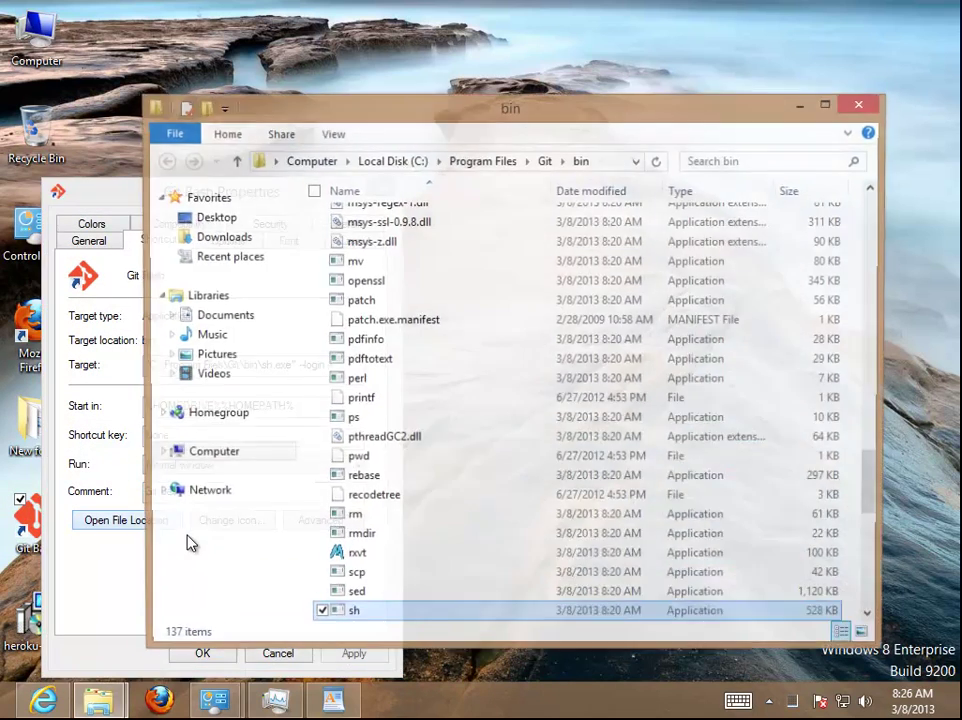
Look through Git's bin folder, and go up through the Git folder to Program Files to examine the installation folders.
scroll(560, 300, down, 5)
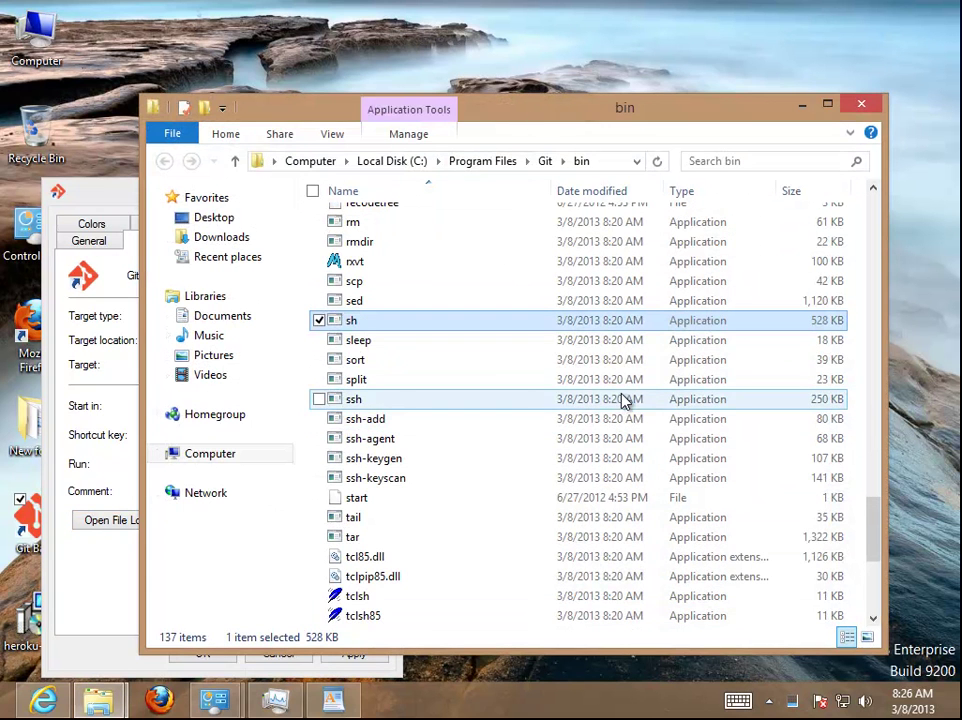
click(547, 162)
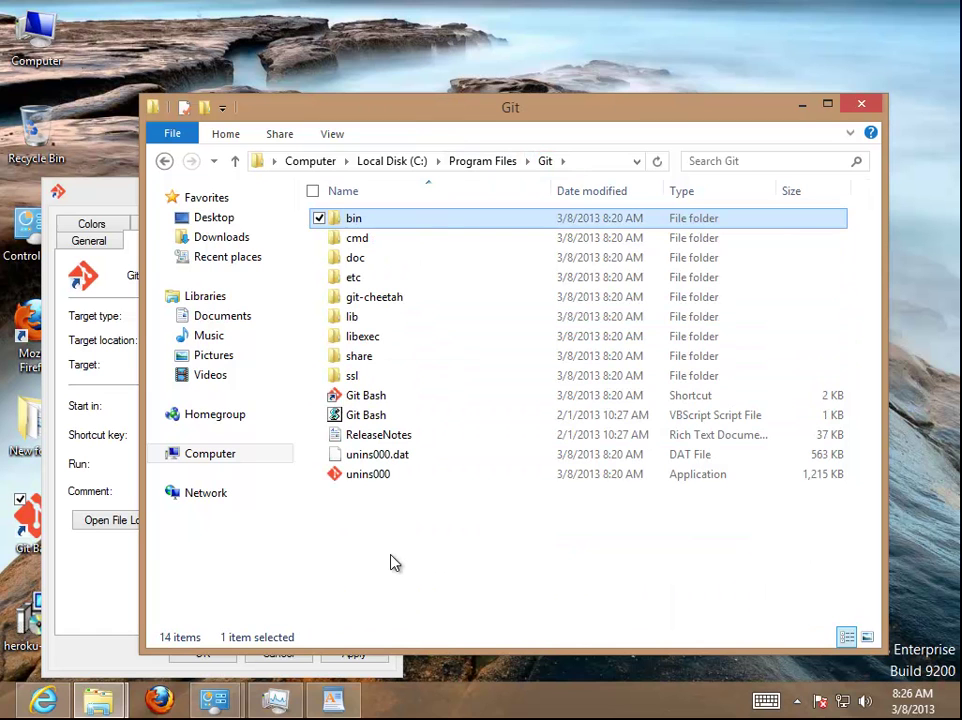
click(494, 168)
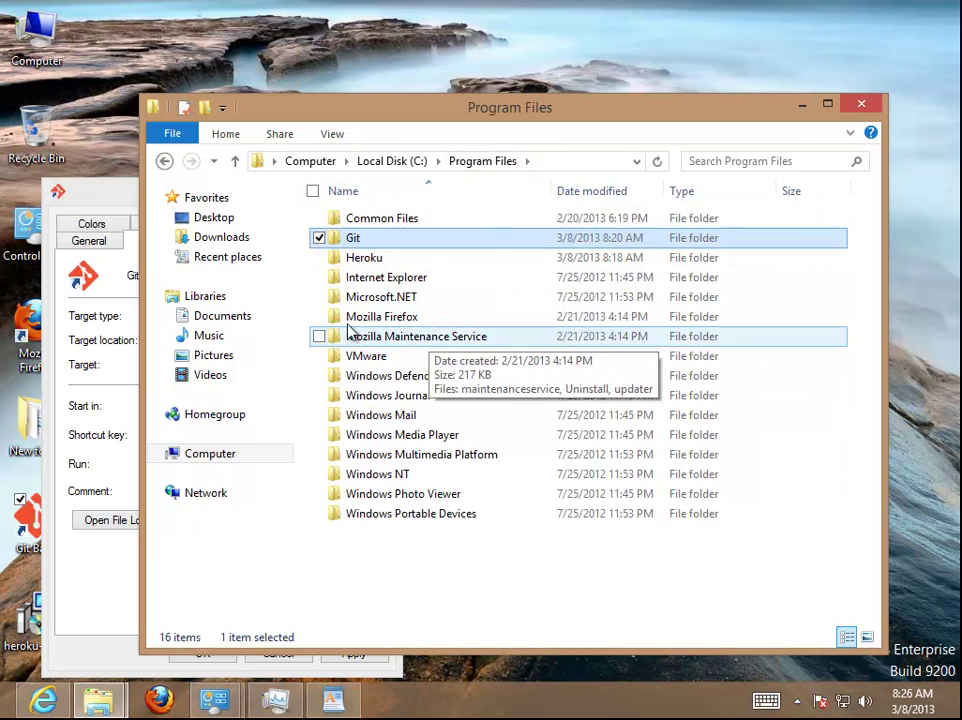
View the combined properties of the Git and Heroku folders in Program Files, highlight their size, and cancel the dialog.
click(319, 257)
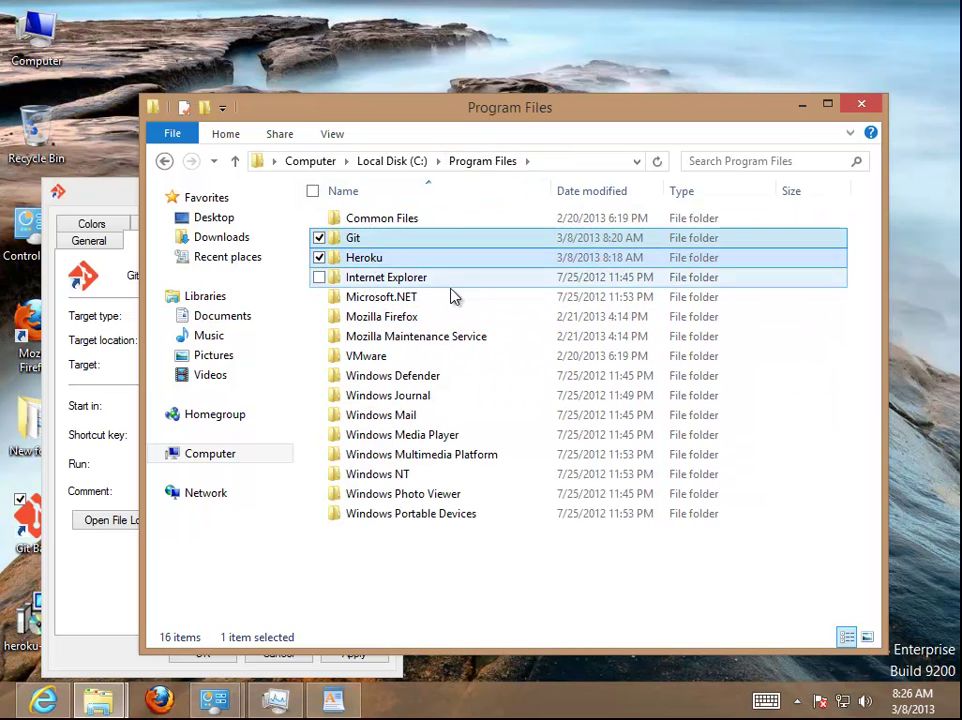
right_click(367, 263)
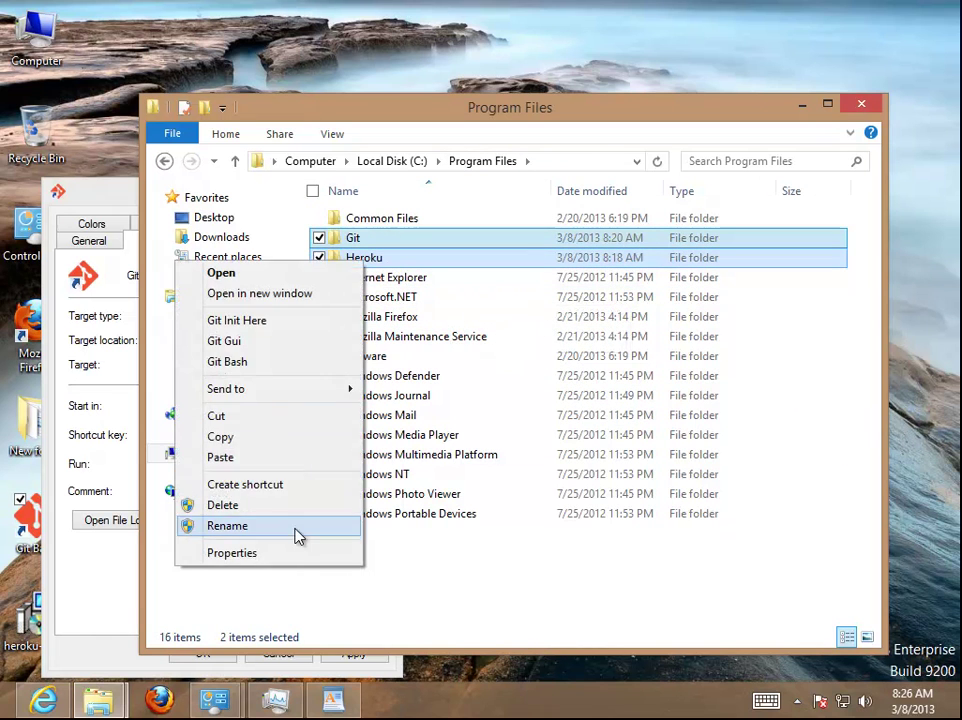
click(349, 550)
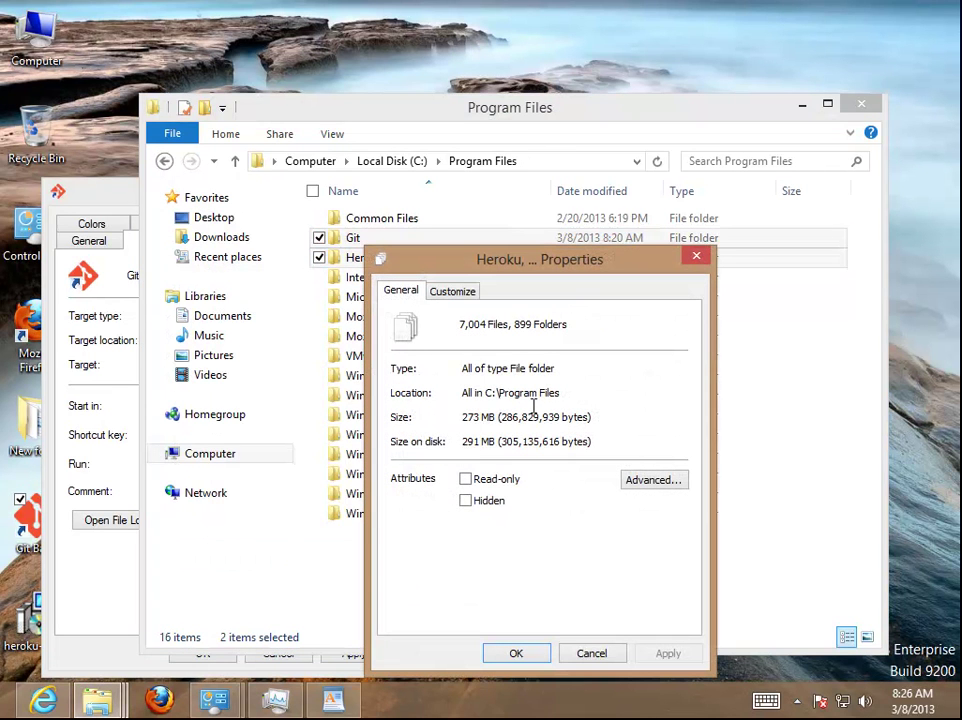
drag(597, 423, 417, 428)
click(589, 654)
Look inside the Heroku installation folder, then clear away the folder window and the Git Bash properties dialog.
double_click(377, 261)
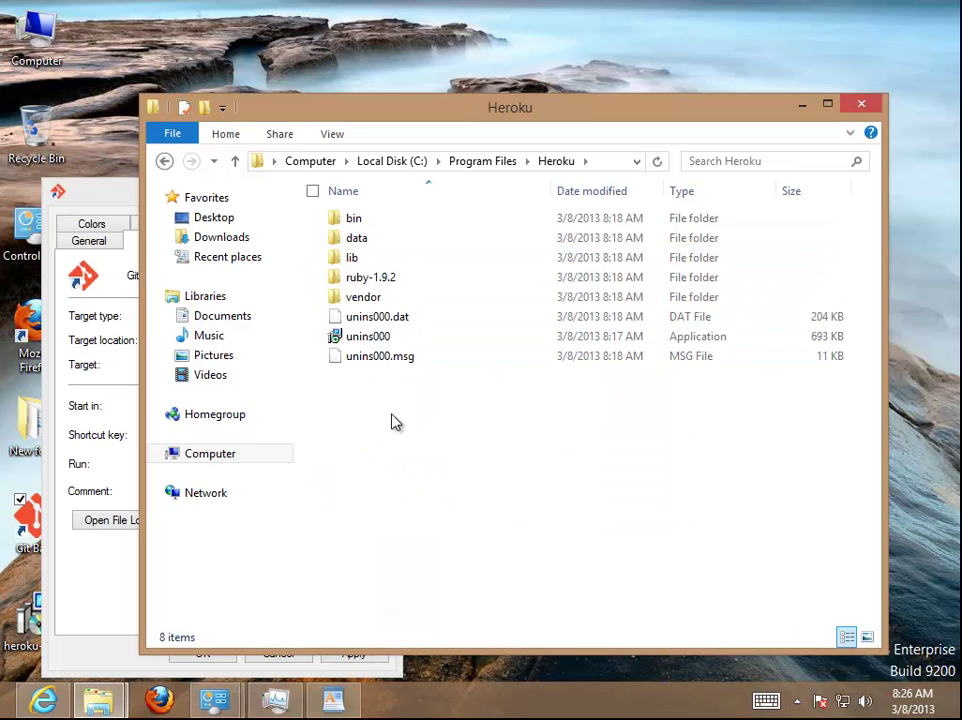
click(800, 104)
click(382, 188)
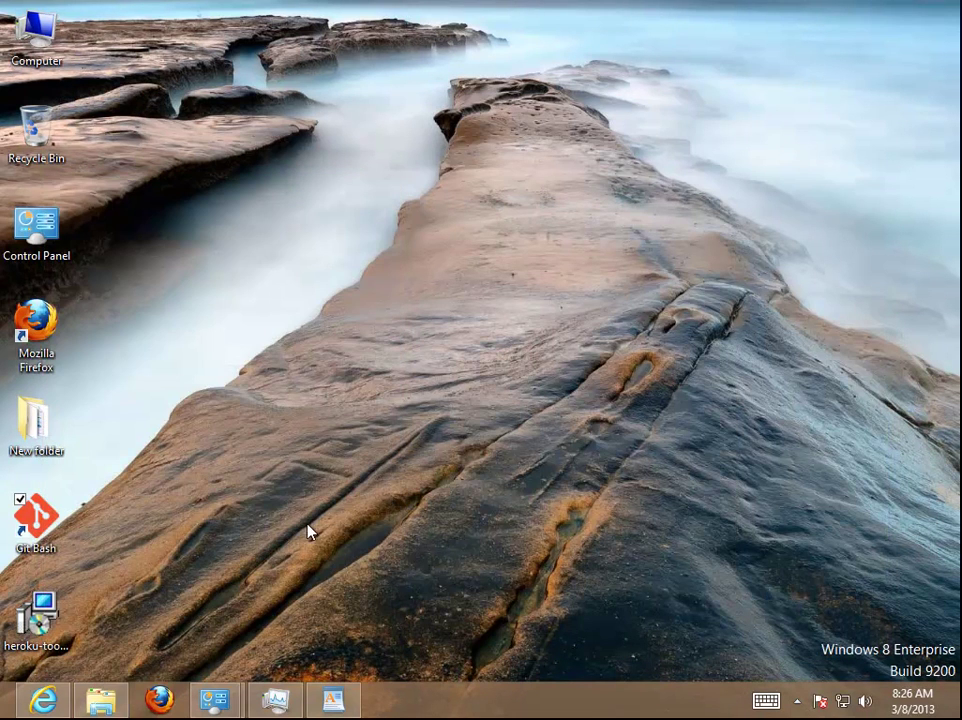
Reread and highlight step 3 of the uninstall instructions, on launching the built-in uninstaller, and minimize the document.
click(333, 698)
click(477, 446)
drag(590, 581, 152, 499)
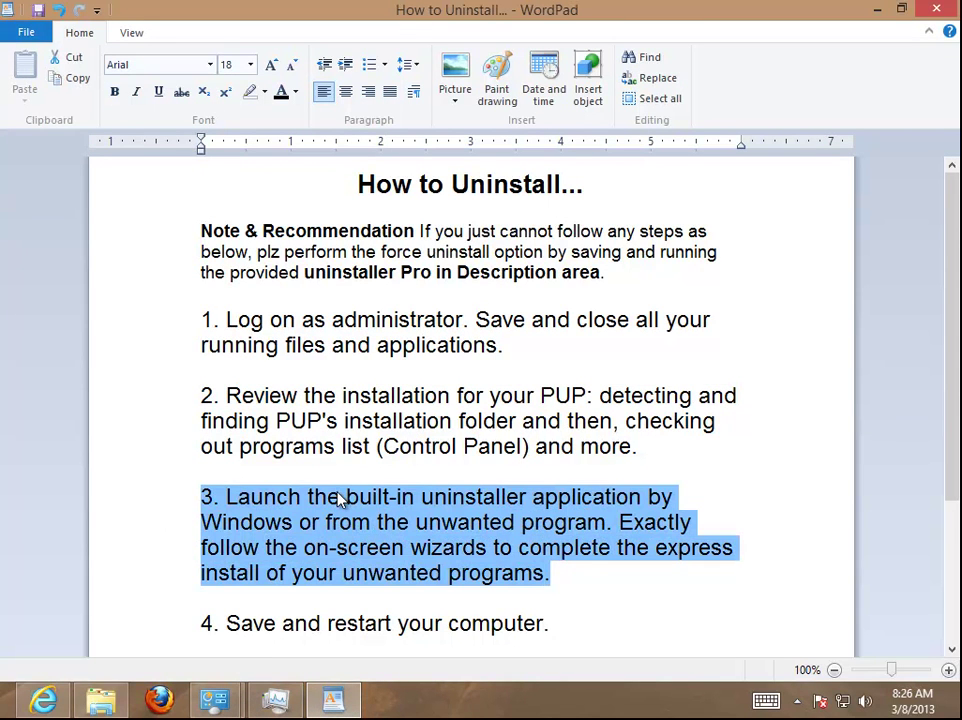
click(877, 10)
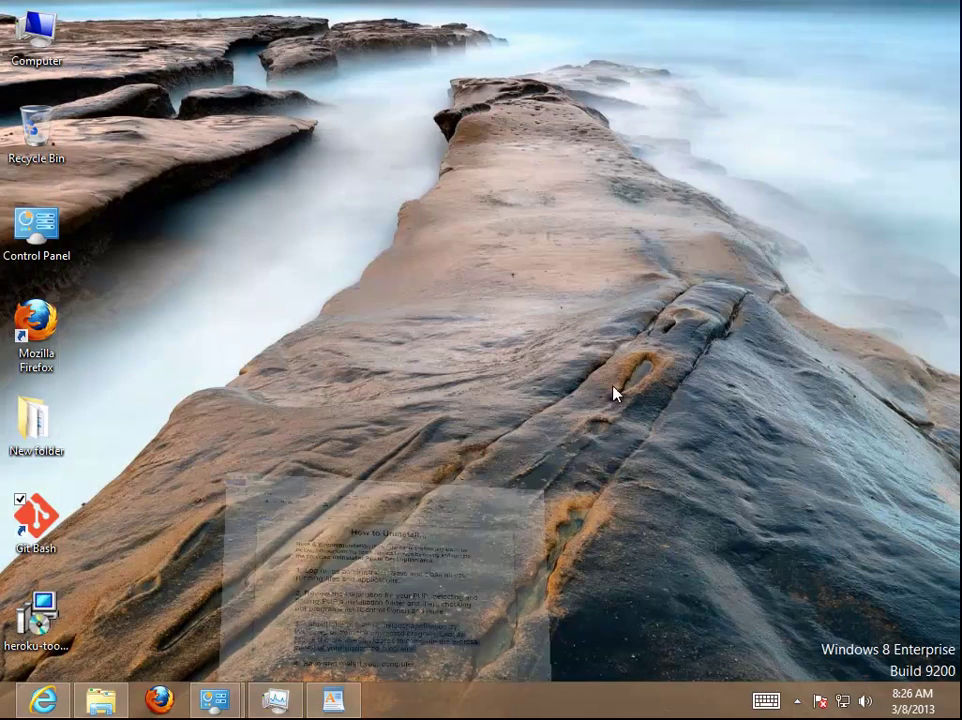
Close the duplicate Programs and Features window, and select Heroku version 2.35.0 in the remaining one.
mouse_move(212, 700)
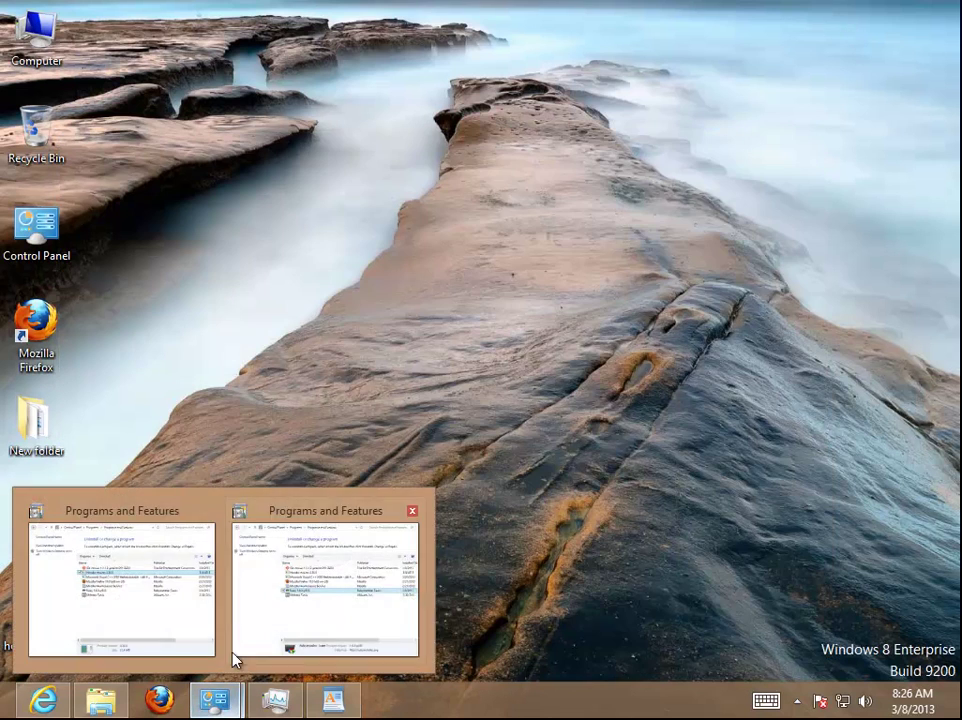
click(206, 509)
click(218, 551)
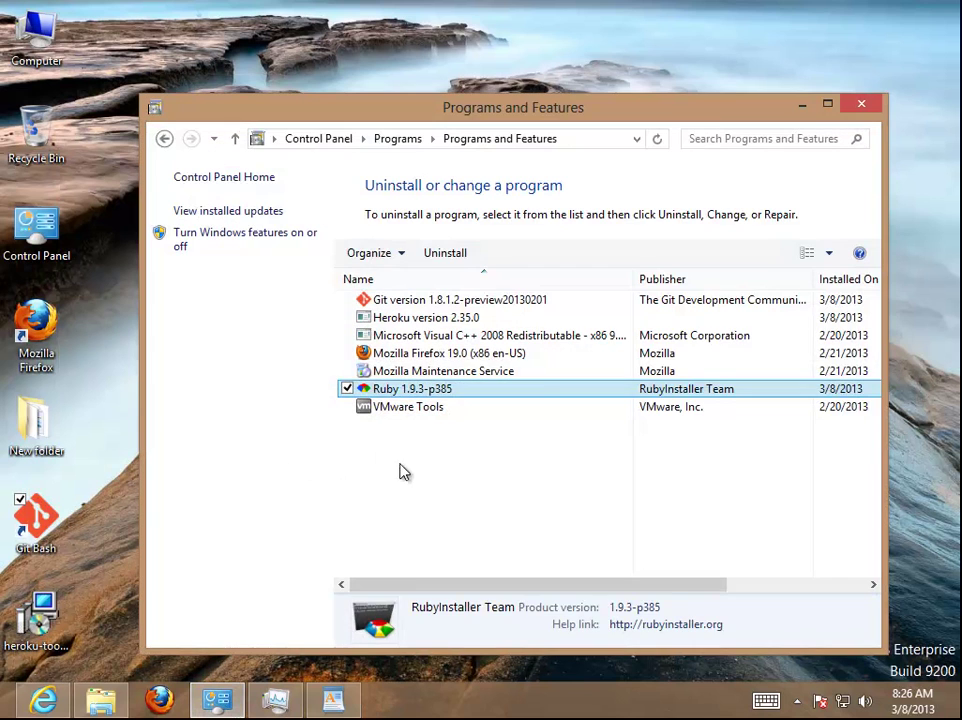
click(462, 318)
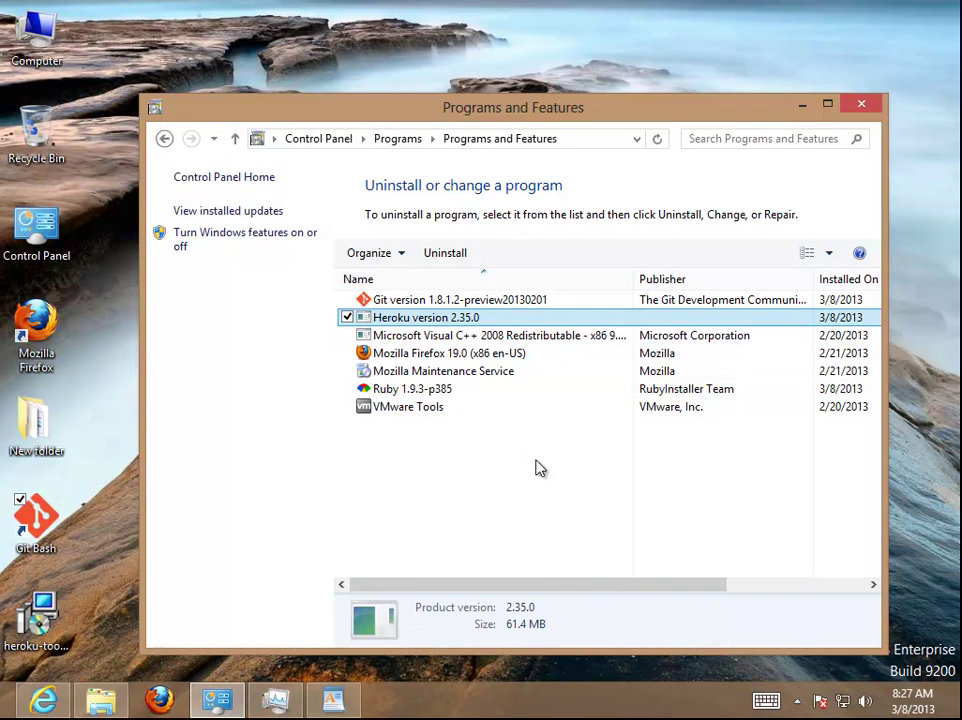
Narrow the Name and Publisher columns of the programs list to expose the size and version columns.
drag(633, 273, 510, 270)
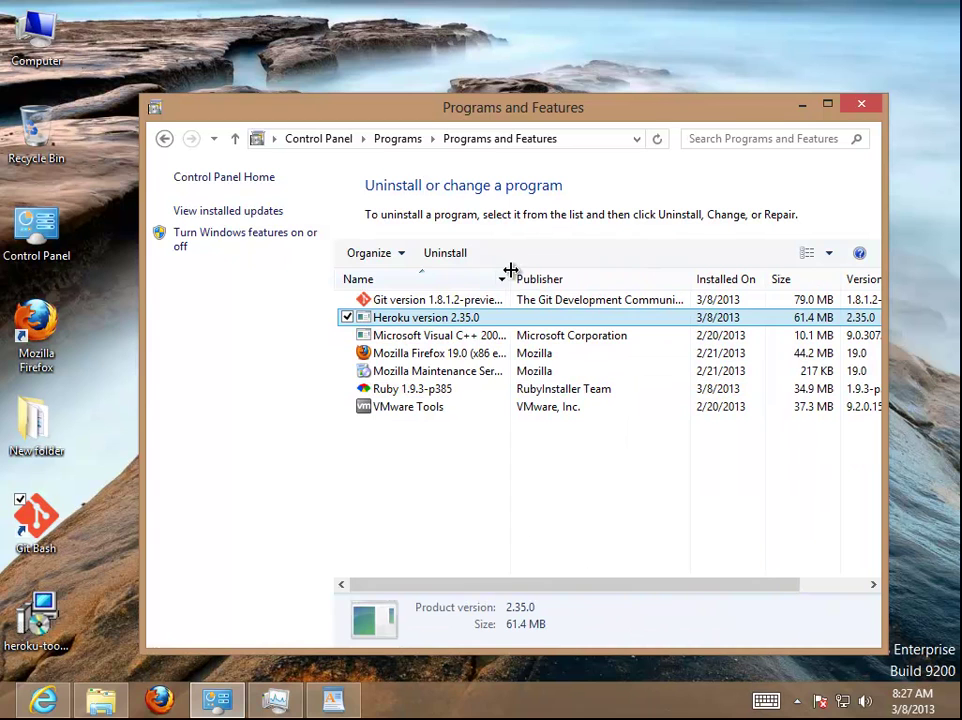
click(684, 280)
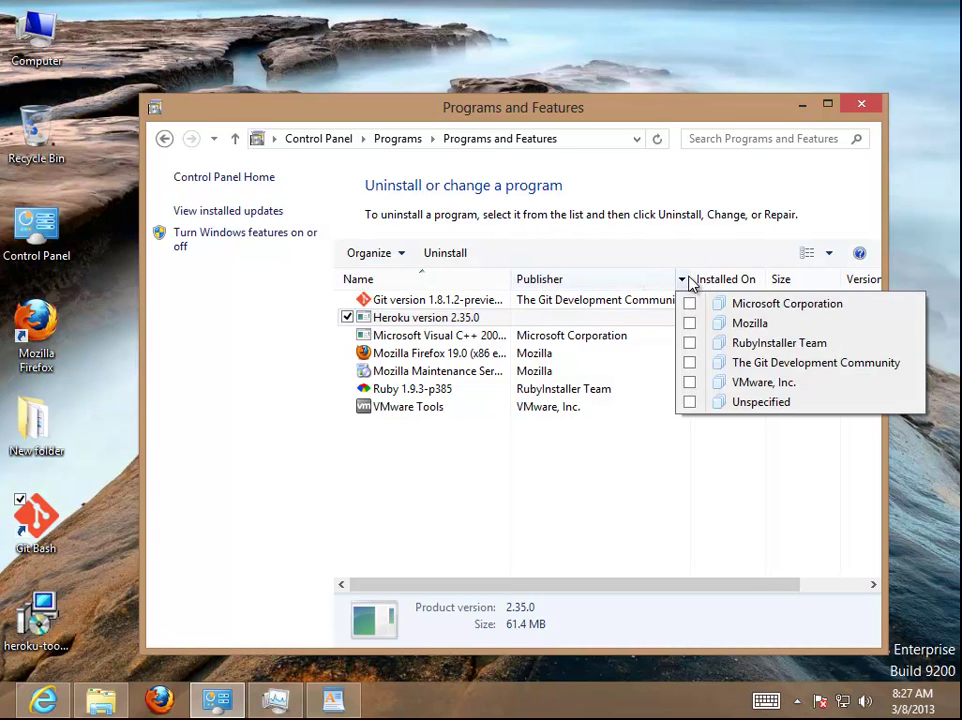
drag(689, 273, 636, 273)
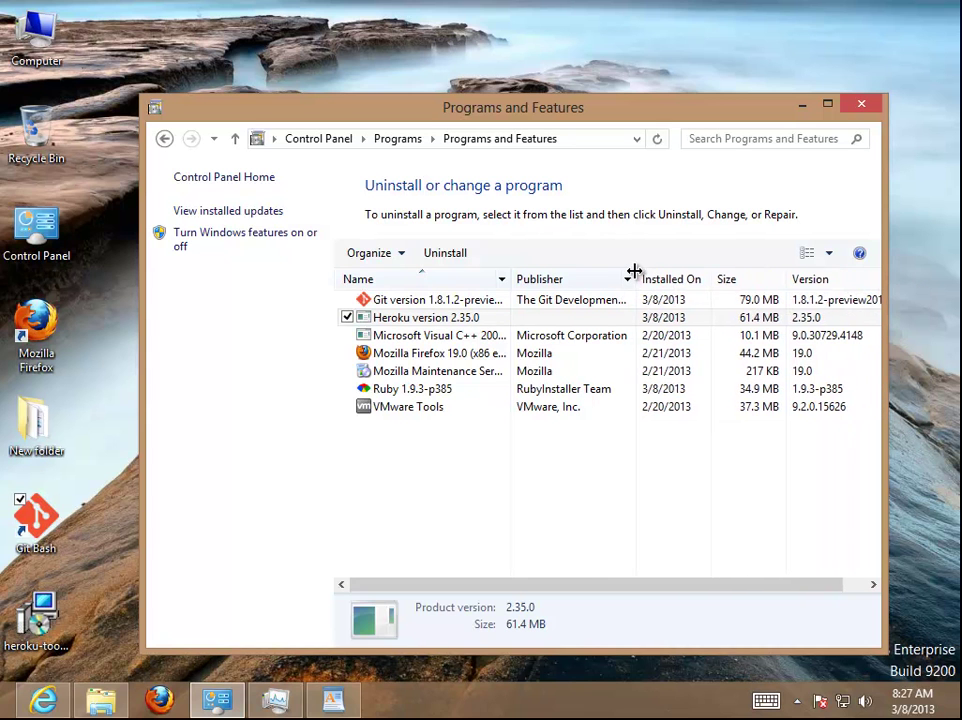
Uninstall Heroku with all of its components, and refresh the installed programs list.
click(447, 256)
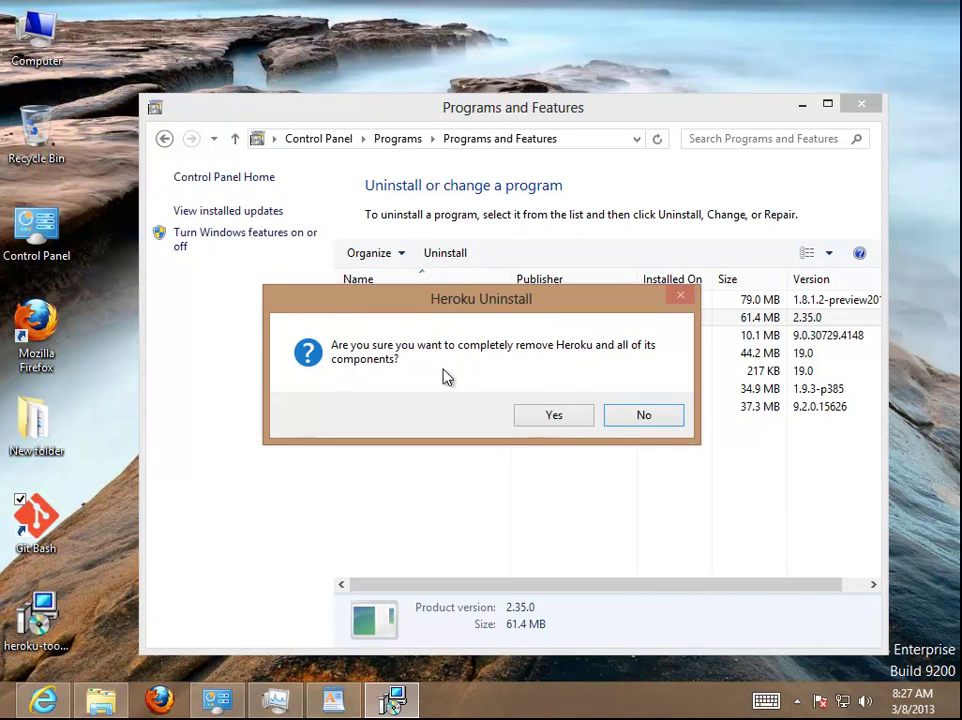
drag(537, 299, 615, 424)
click(638, 549)
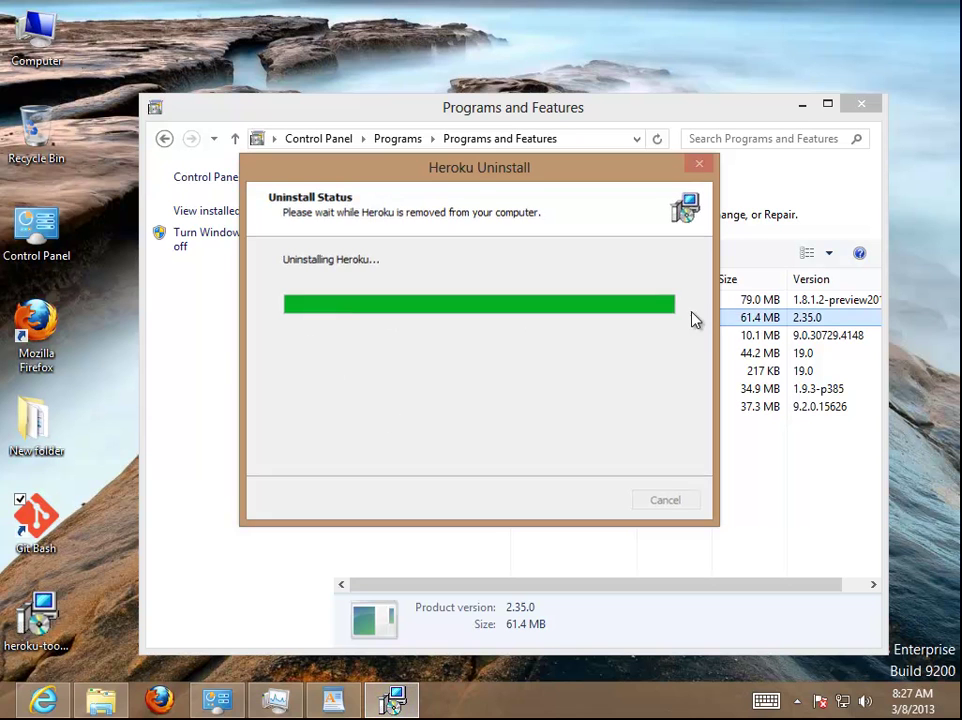
click(627, 414)
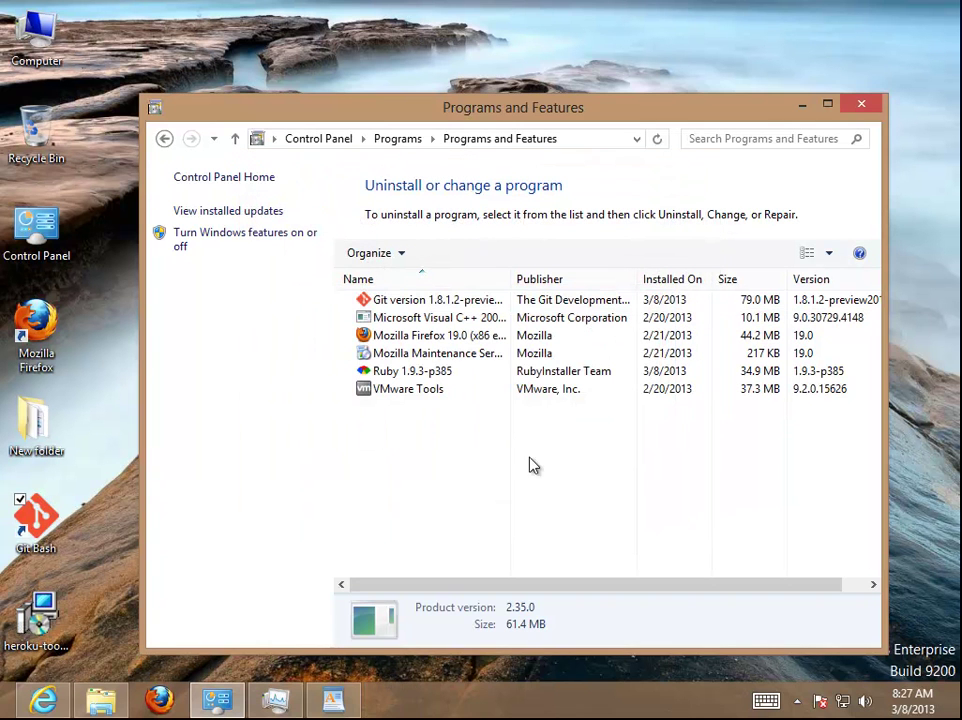
right_click(457, 450)
click(417, 516)
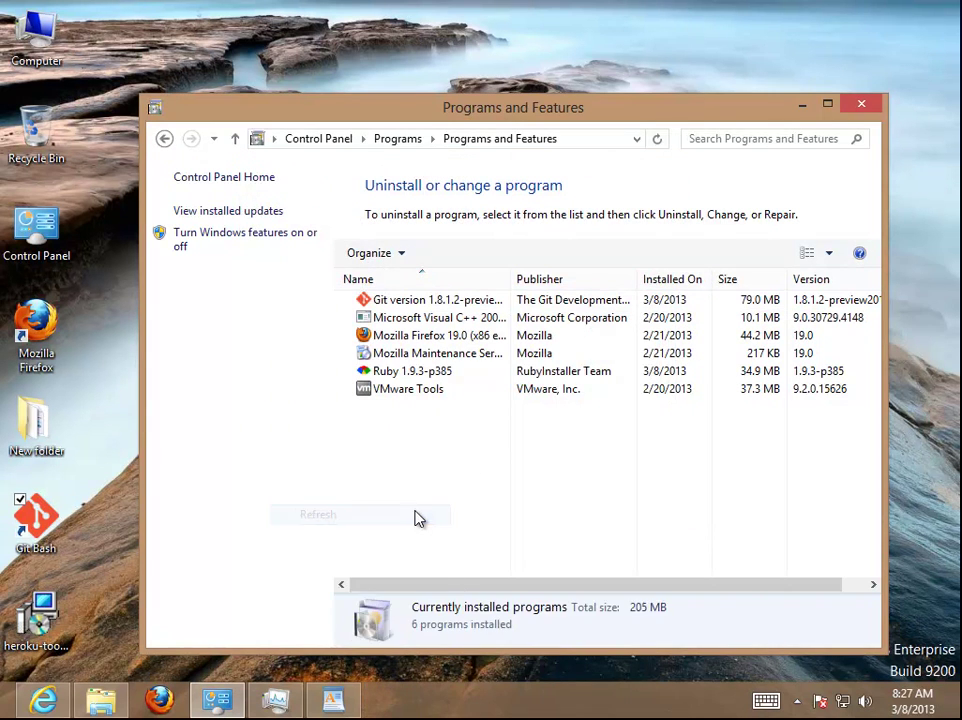
Start uninstalling Git version 1.8.1.2-preview20130201, and close the Git manual page open in Internet Explorer.
click(470, 300)
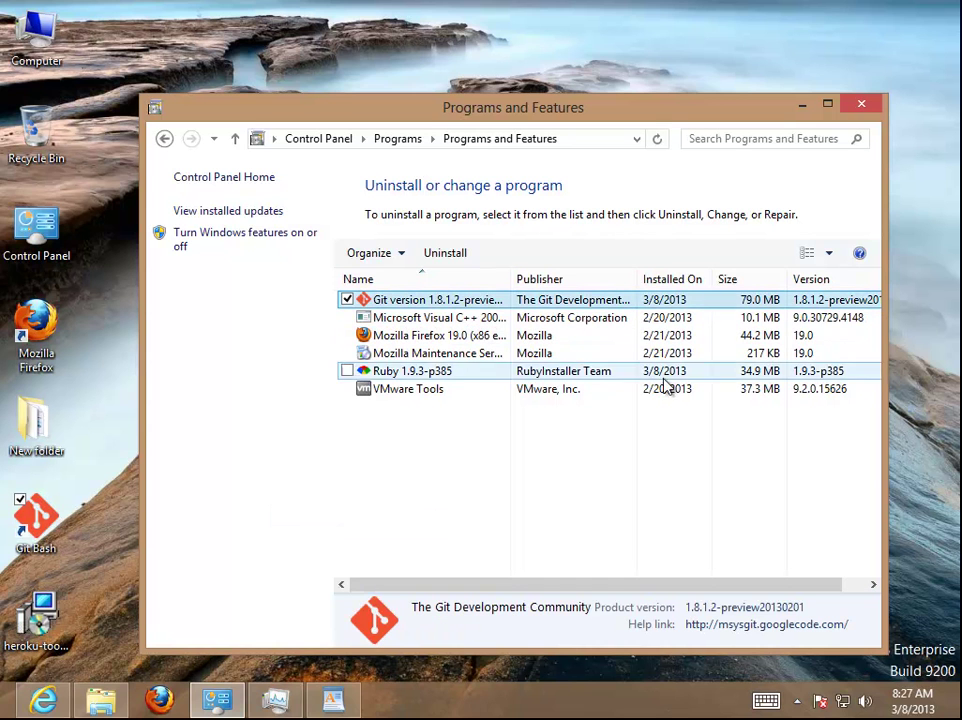
click(460, 255)
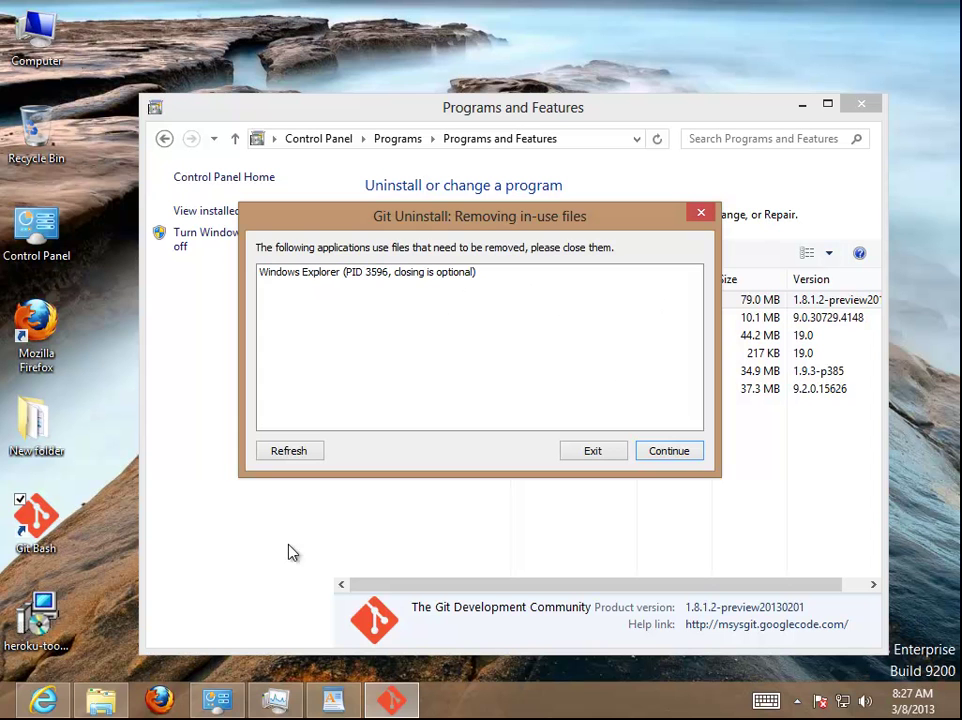
click(43, 700)
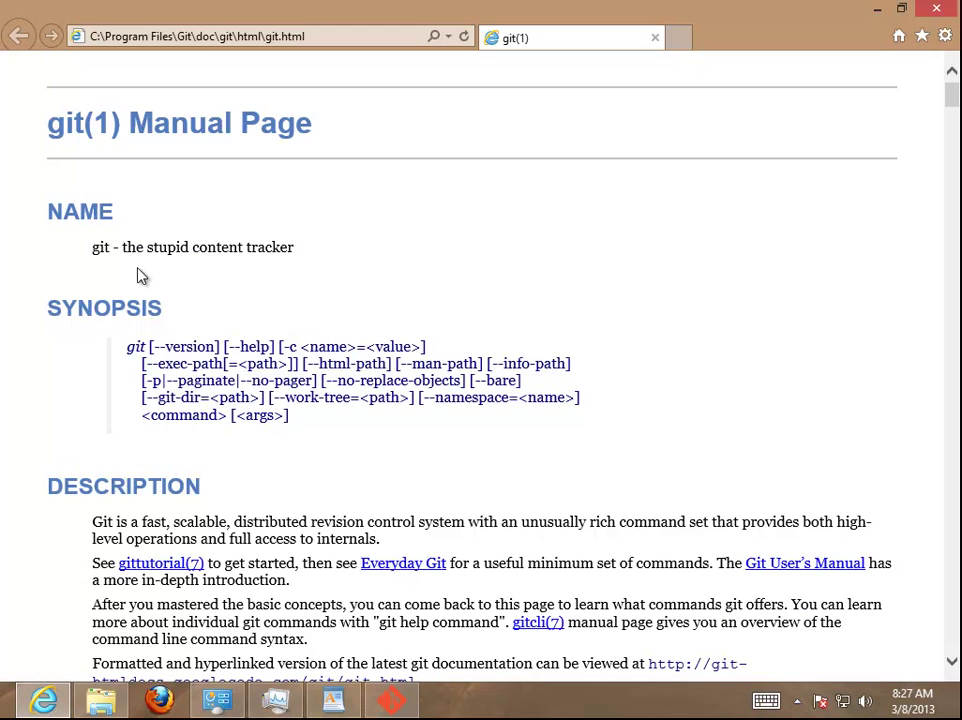
drag(368, 143, 4, 129)
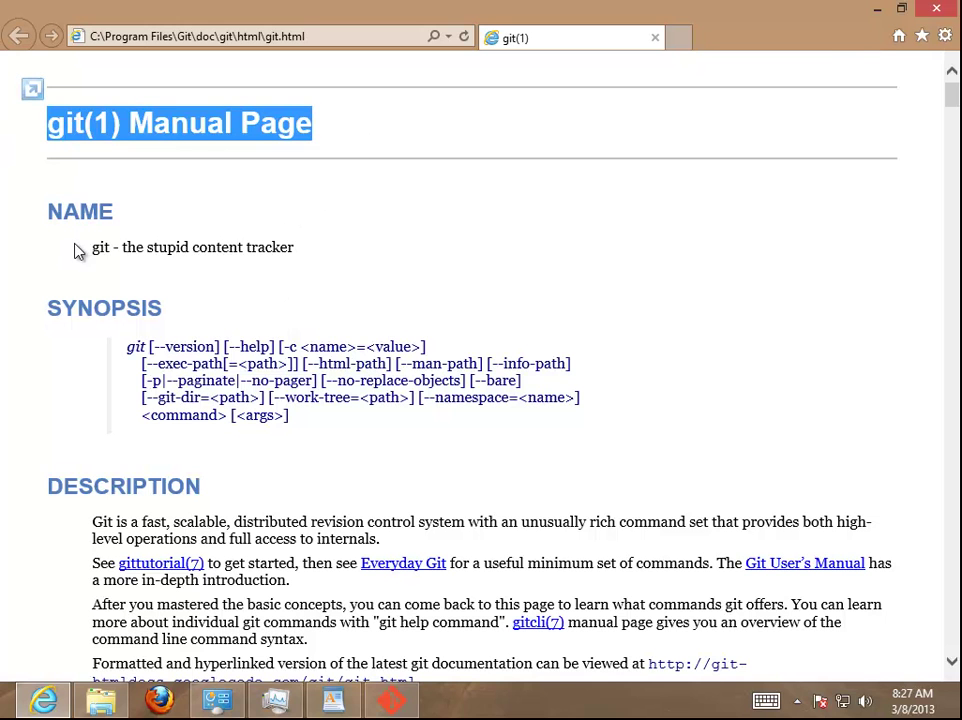
click(936, 8)
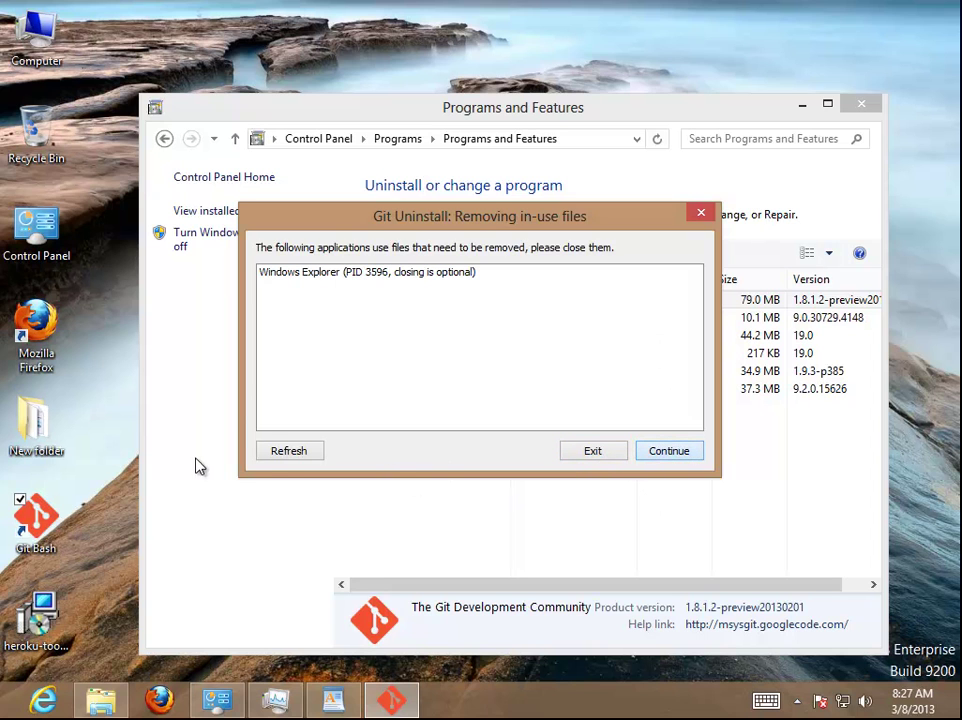
Remove Git and all of its components without closing Windows Explorer, and refresh the installed programs list.
click(278, 455)
click(692, 455)
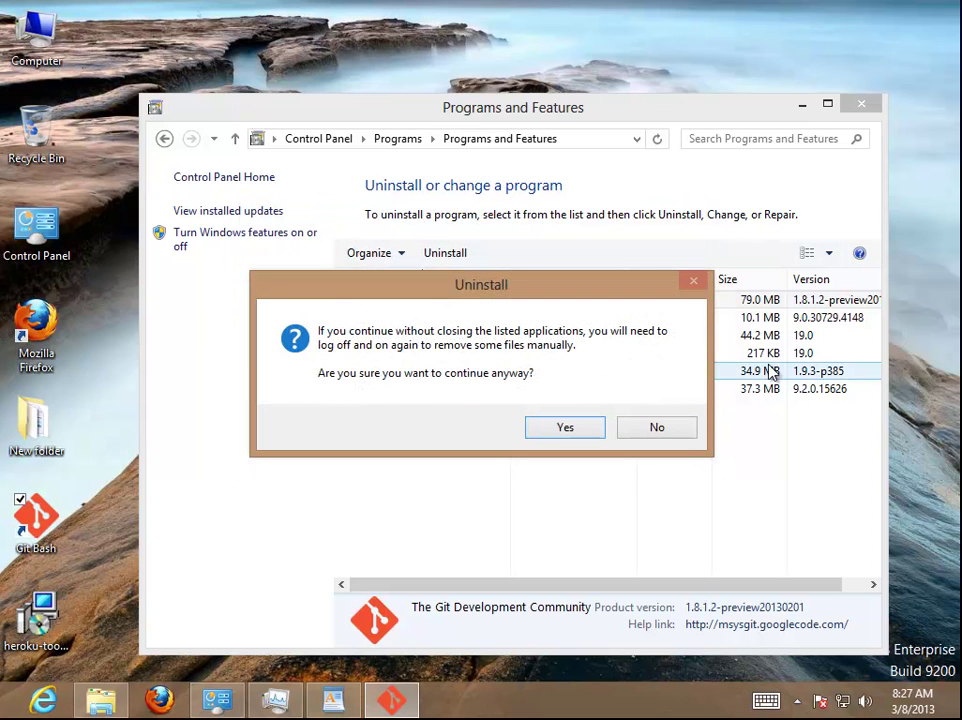
click(565, 428)
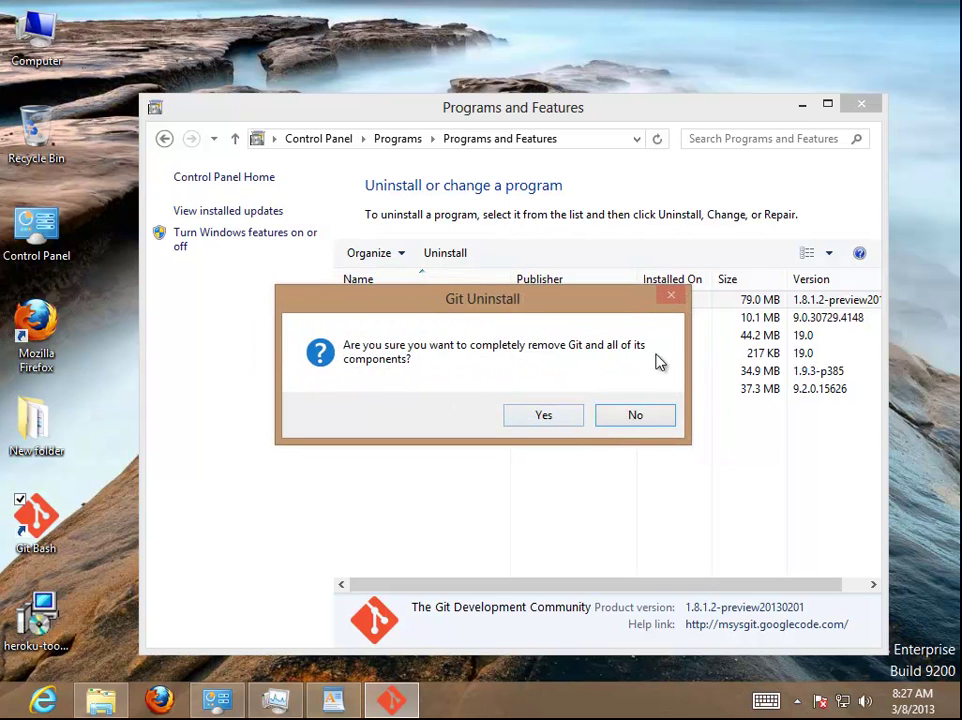
click(563, 424)
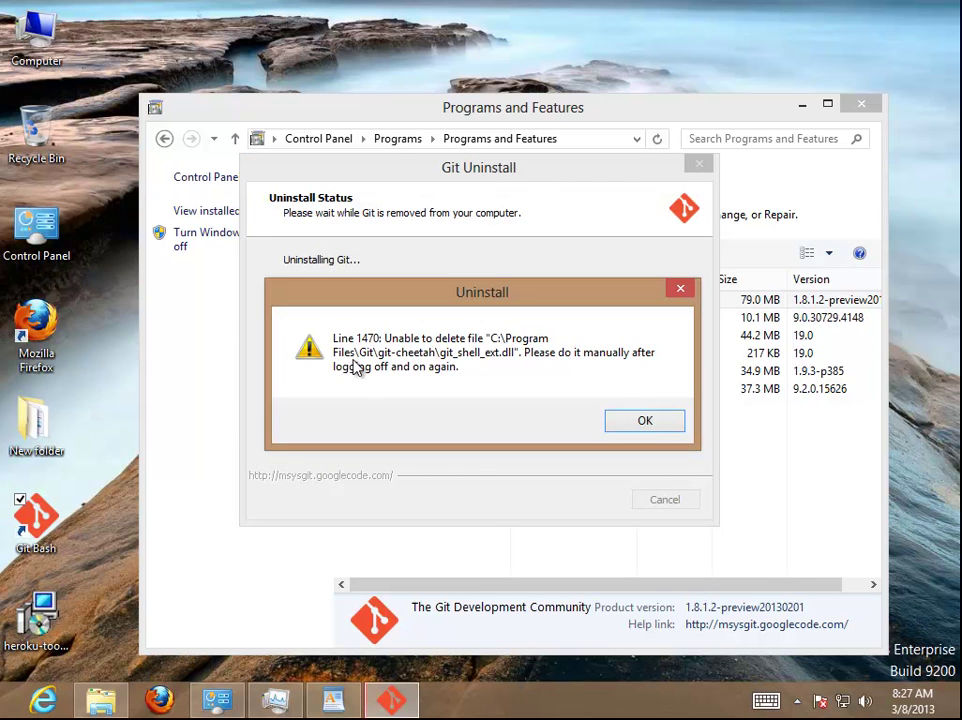
click(670, 422)
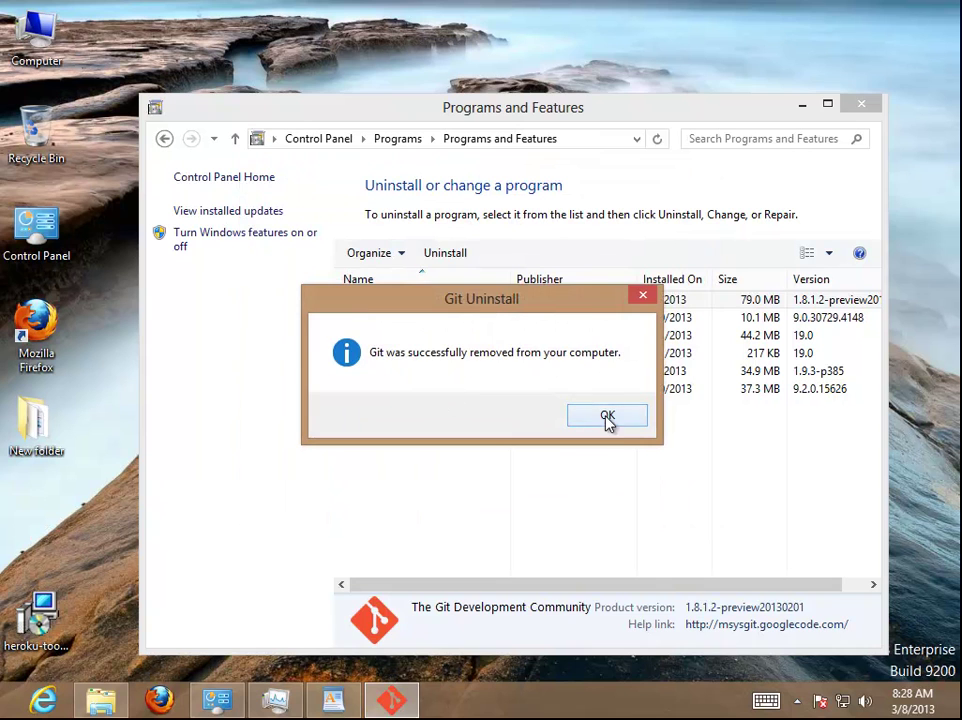
click(606, 418)
right_click(247, 398)
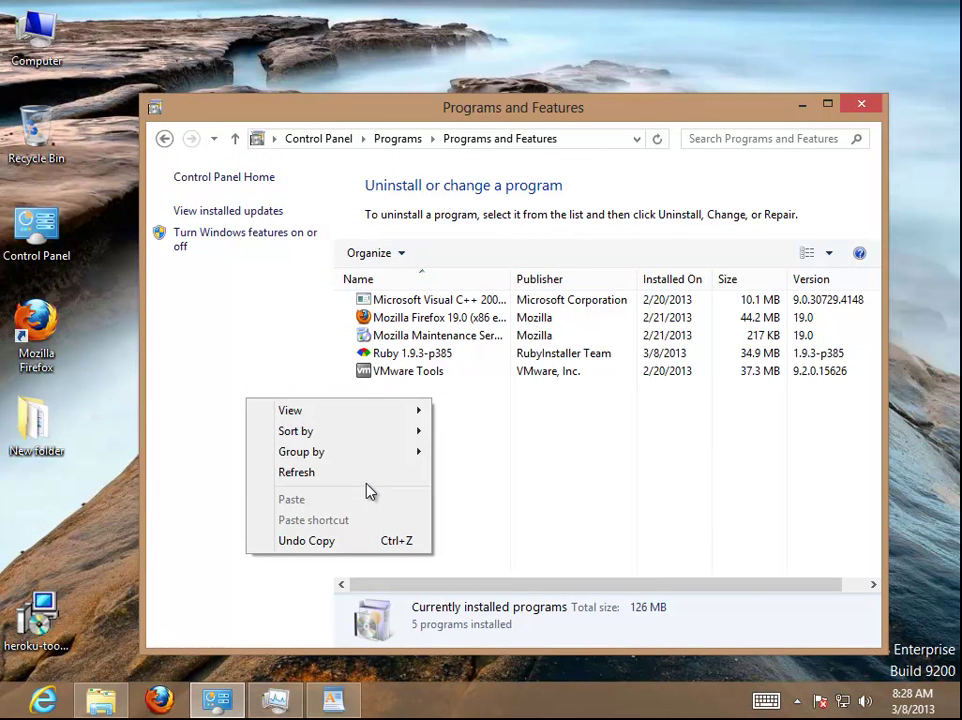
click(368, 478)
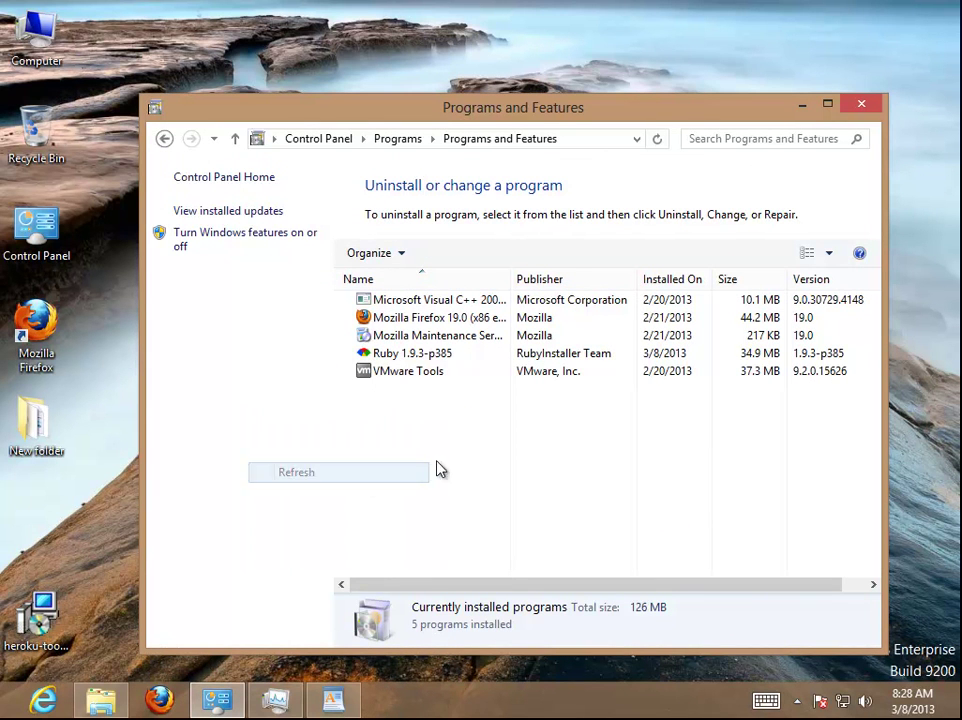
Uninstall Ruby 1.9.3-p385 with all of its components, allowing the account control request, and refresh the programs list.
click(457, 357)
click(445, 253)
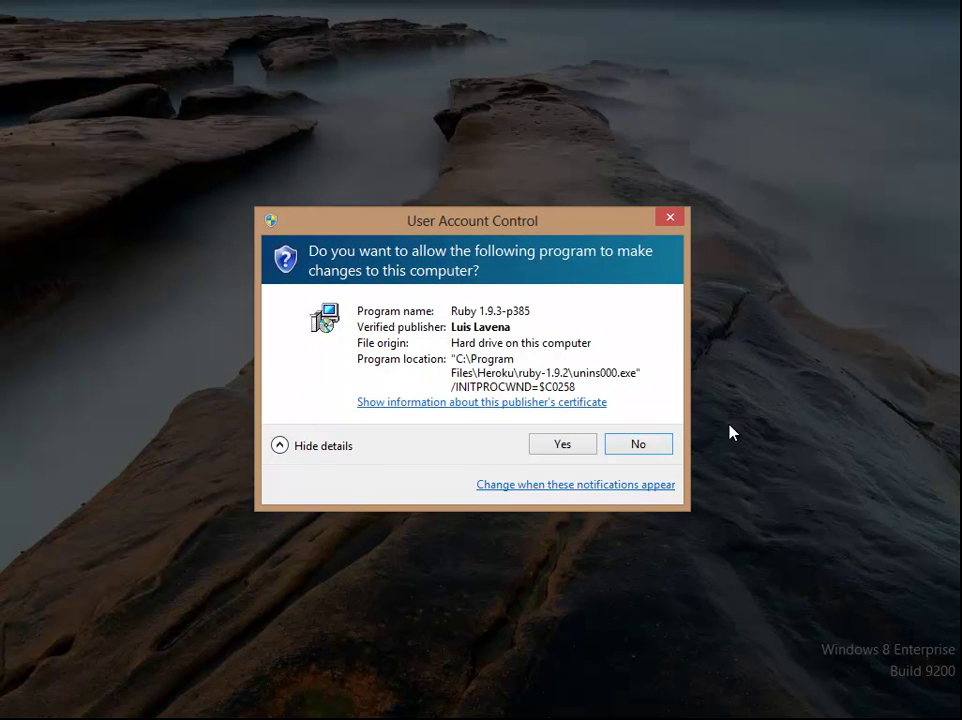
click(568, 447)
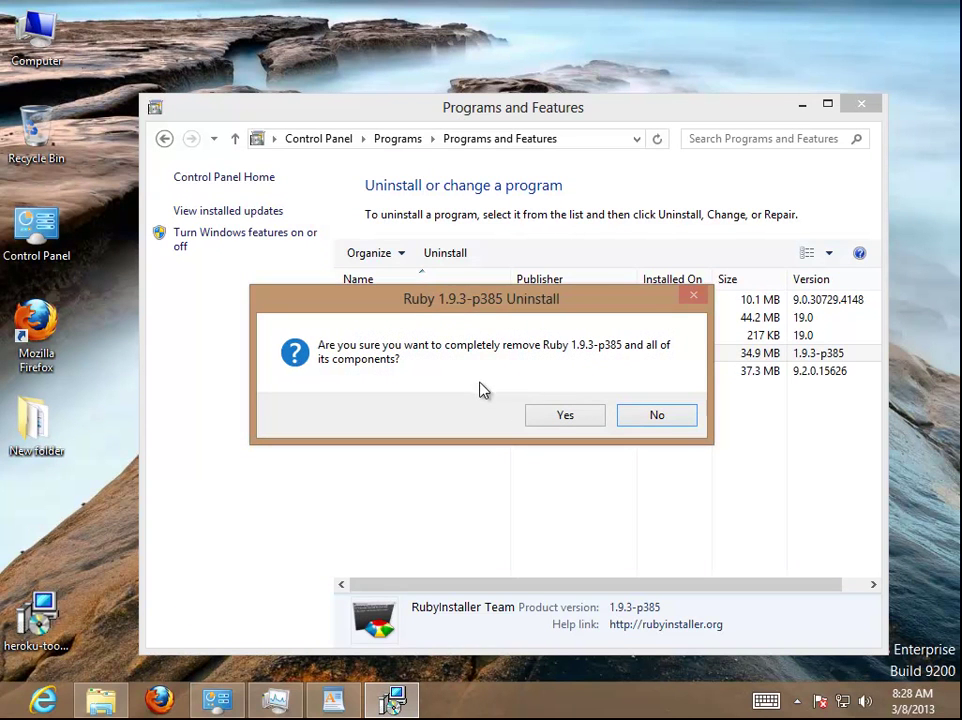
click(574, 422)
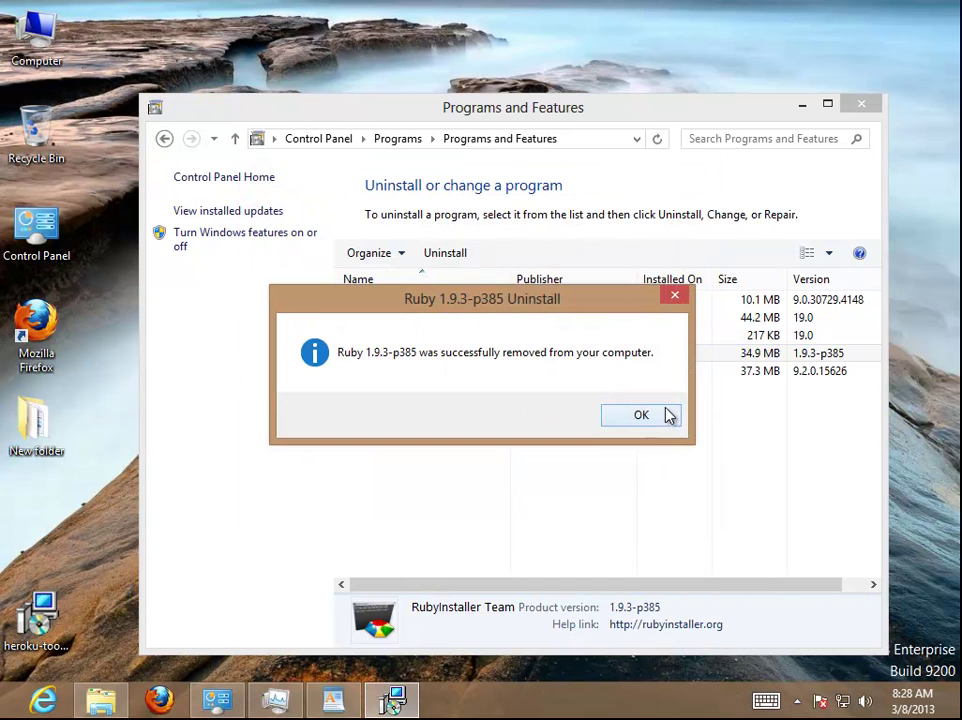
click(641, 415)
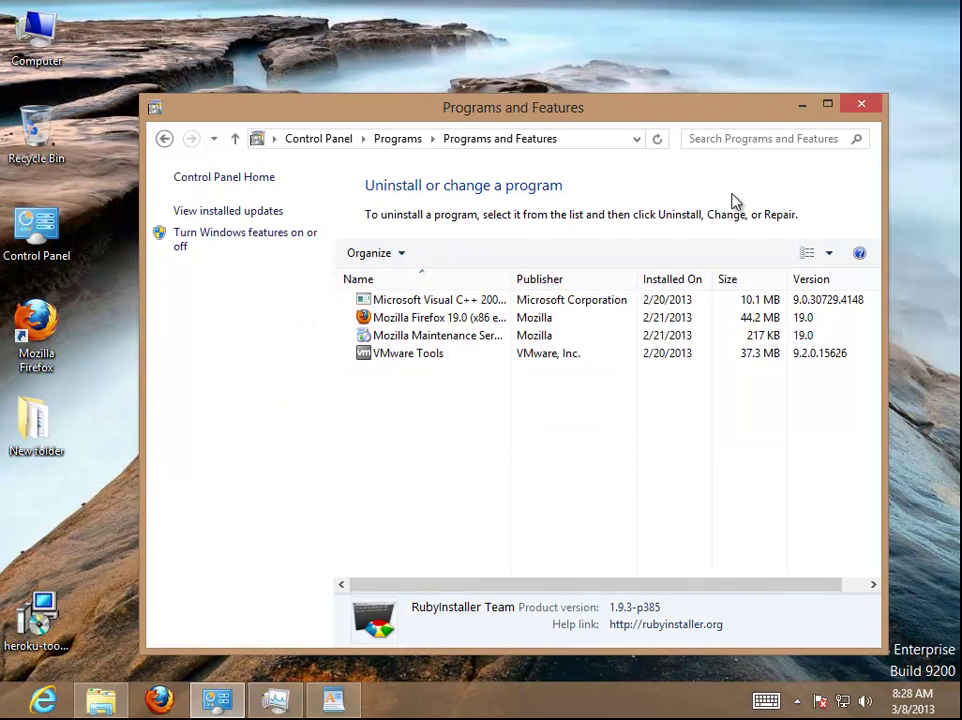
right_click(455, 408)
click(412, 481)
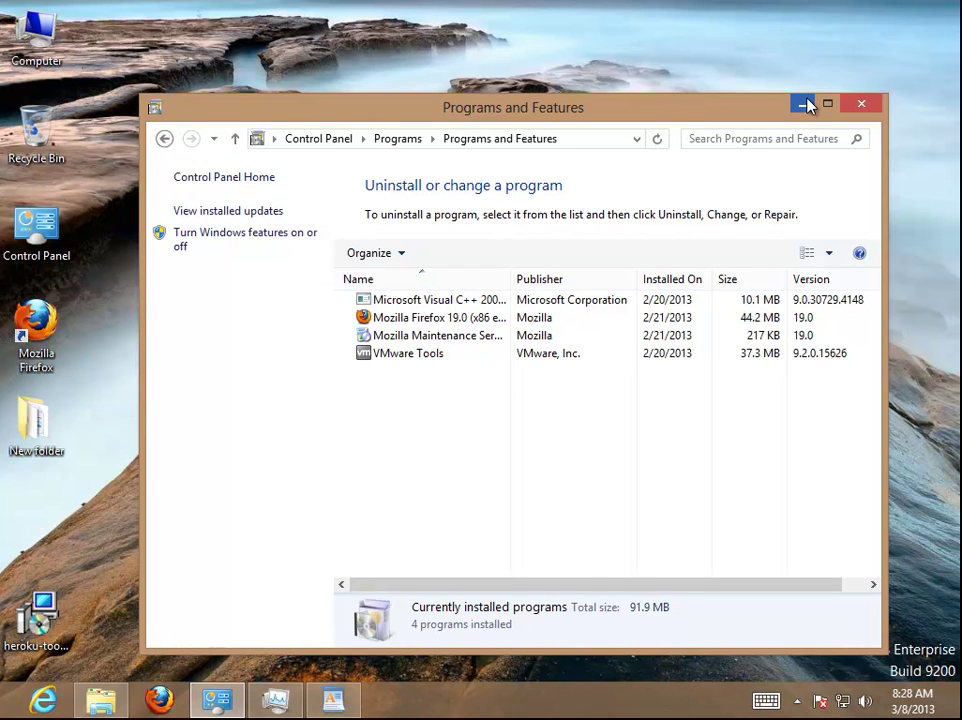
Minimize the Programs and Features window, and refresh the desktop.
click(805, 104)
right_click(278, 280)
click(408, 336)
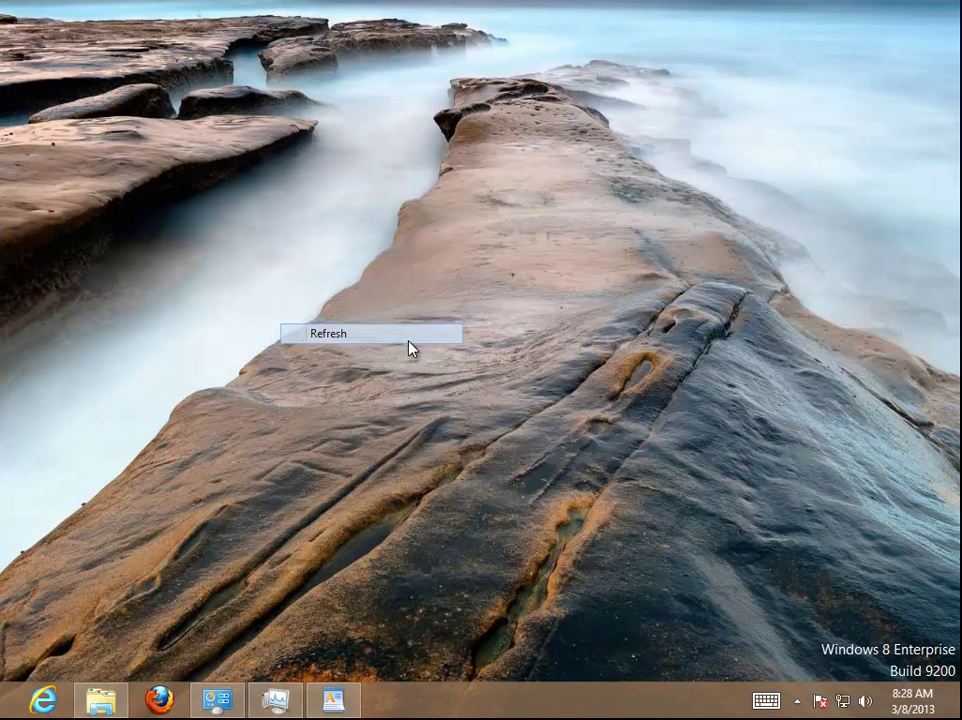
Review points 4 and 5 of the uninstall guide in WordPad, highlighting each, and minimize the document.
click(333, 699)
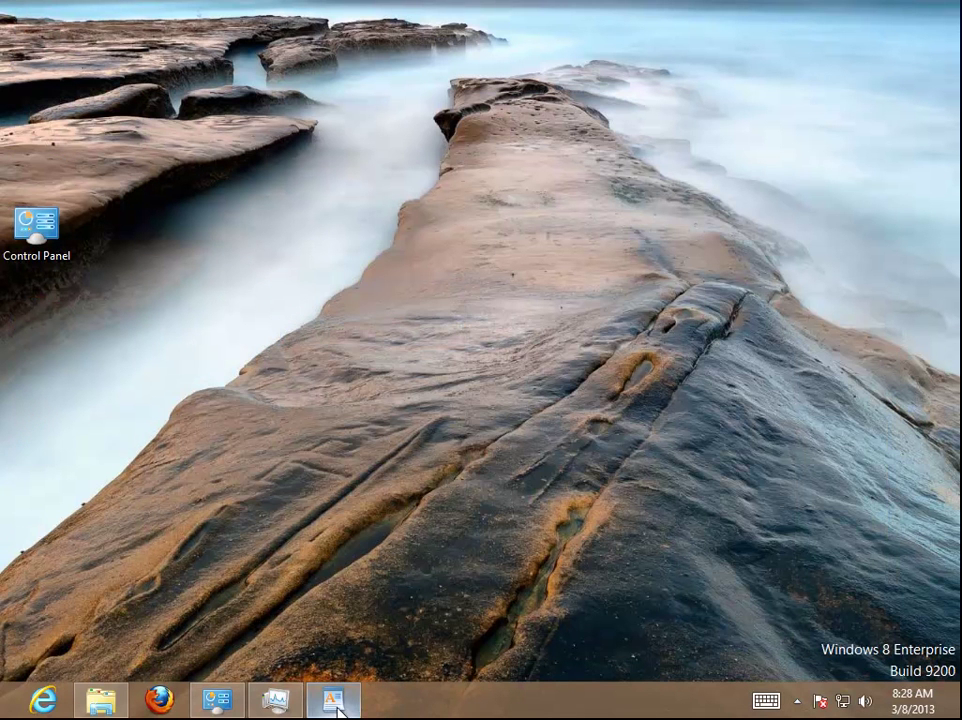
click(494, 496)
scroll(573, 545, down, 1)
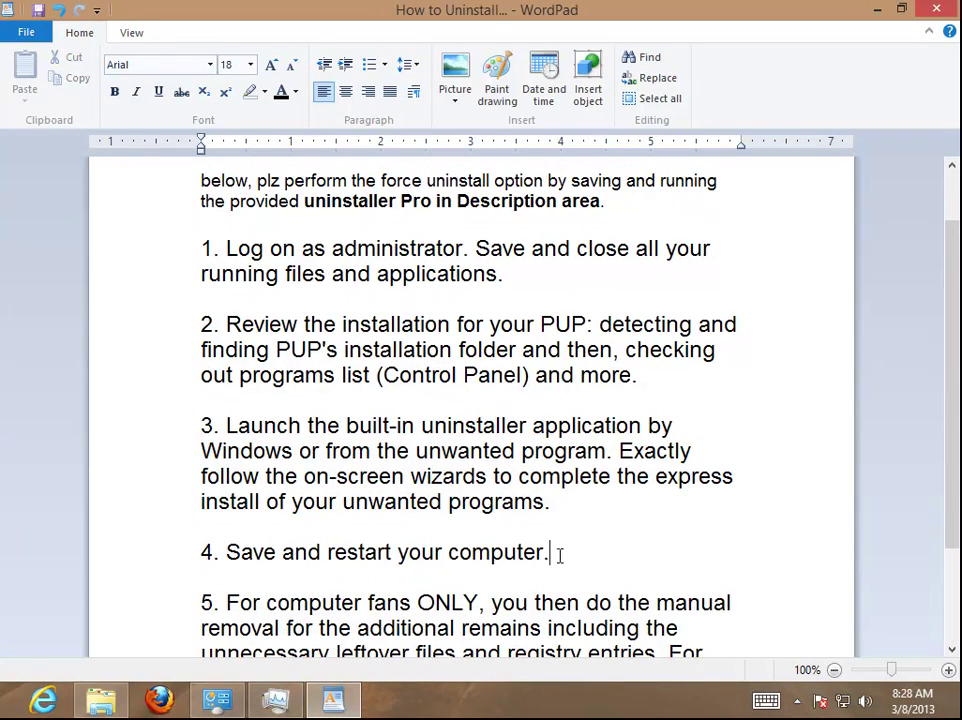
click(137, 543)
scroll(408, 522, down, 2)
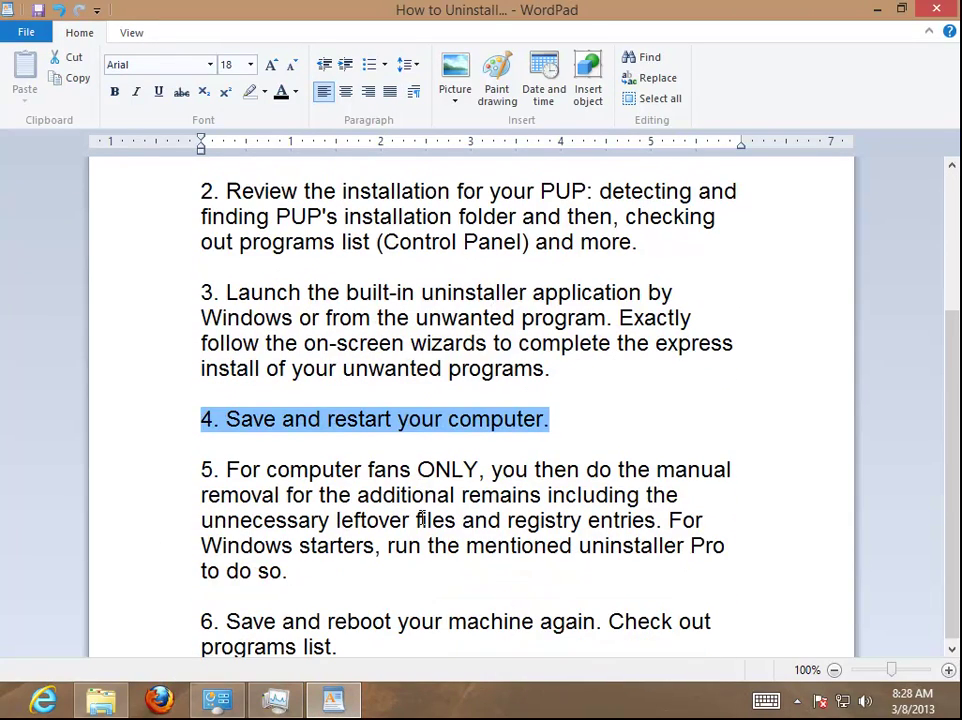
drag(322, 584, 183, 475)
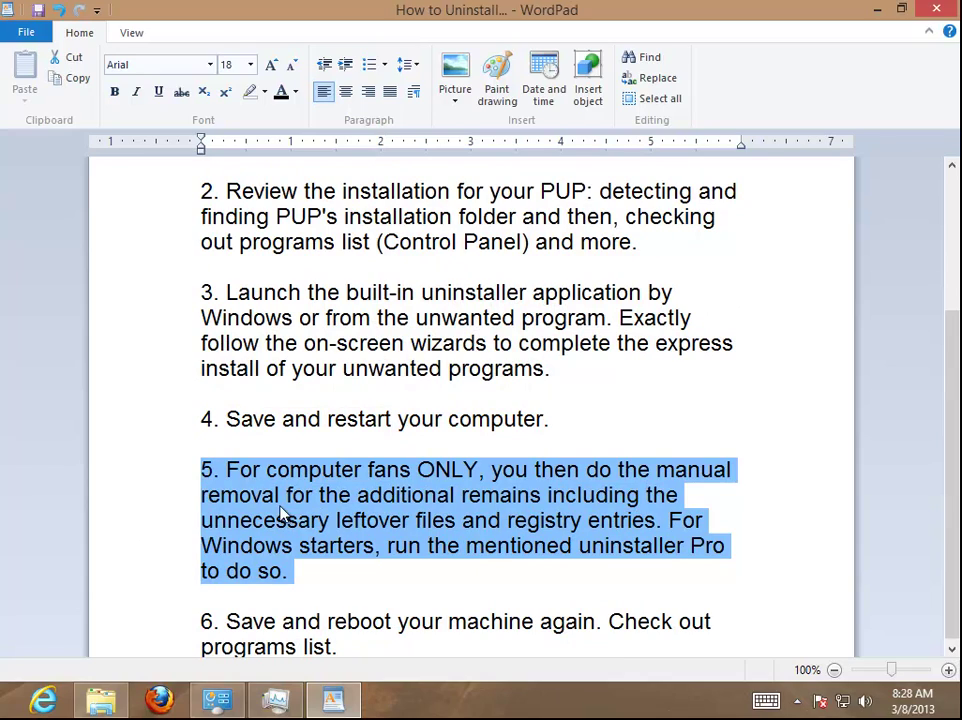
click(877, 9)
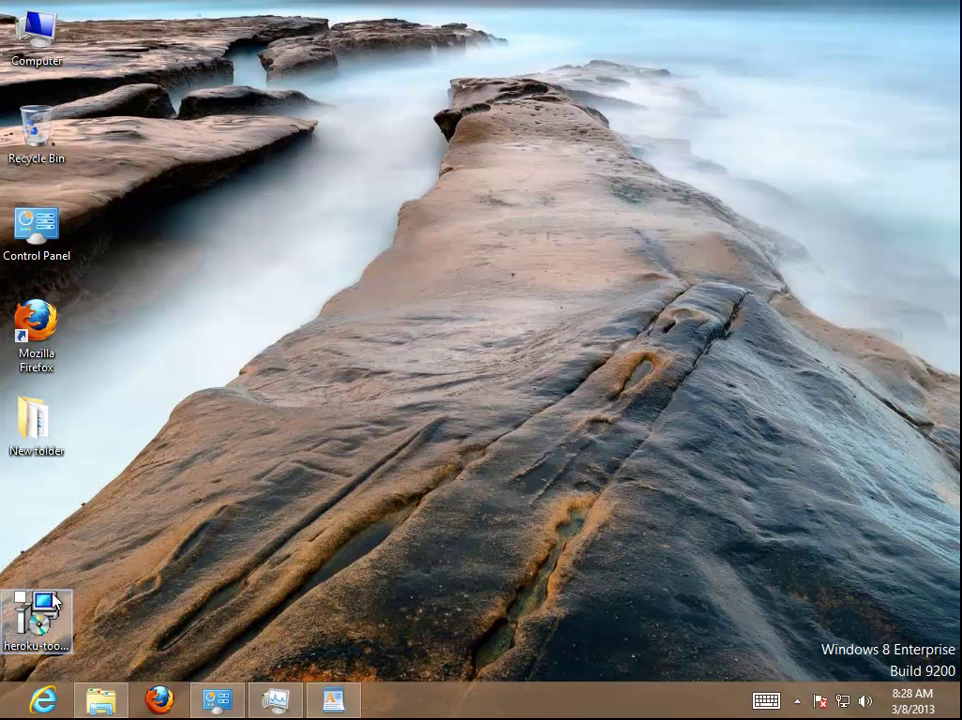
Open the properties of the heroku-toolbelt file on the desktop and copy the word Heroku from its description.
right_click(30, 622)
click(50, 612)
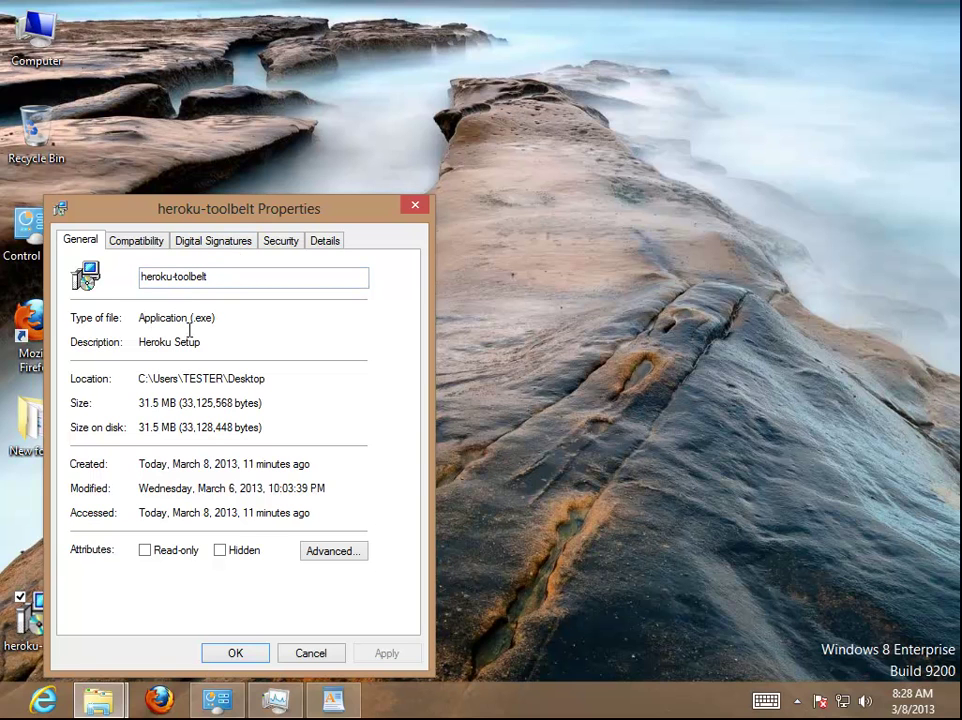
double_click(158, 343)
right_click(160, 350)
click(167, 408)
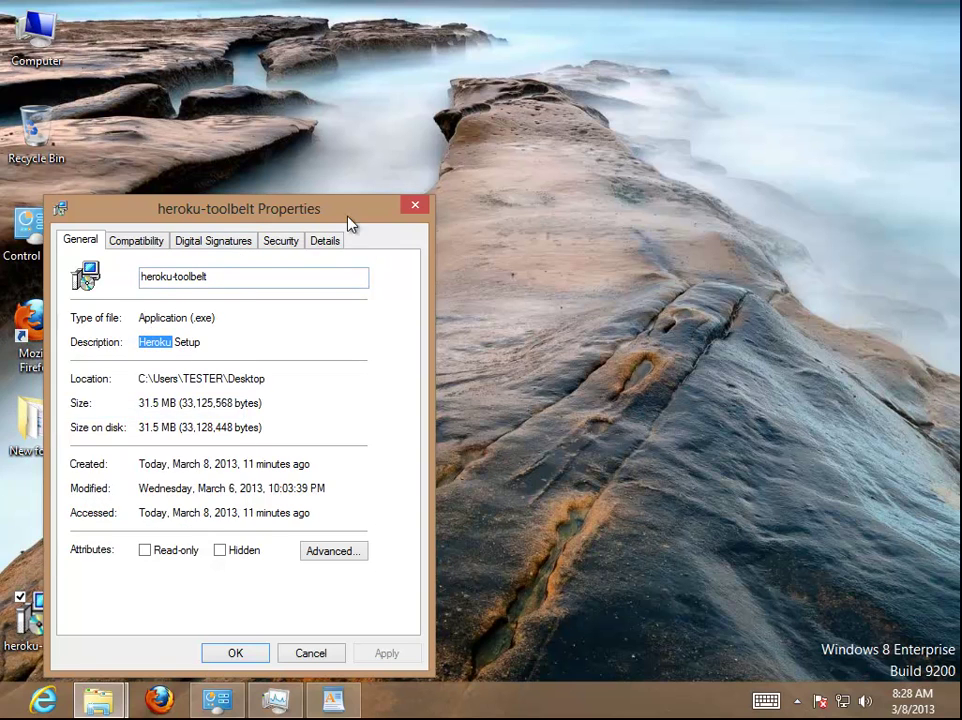
Search the whole computer for the copied word Heroku, and minimize the results window.
double_click(35, 34)
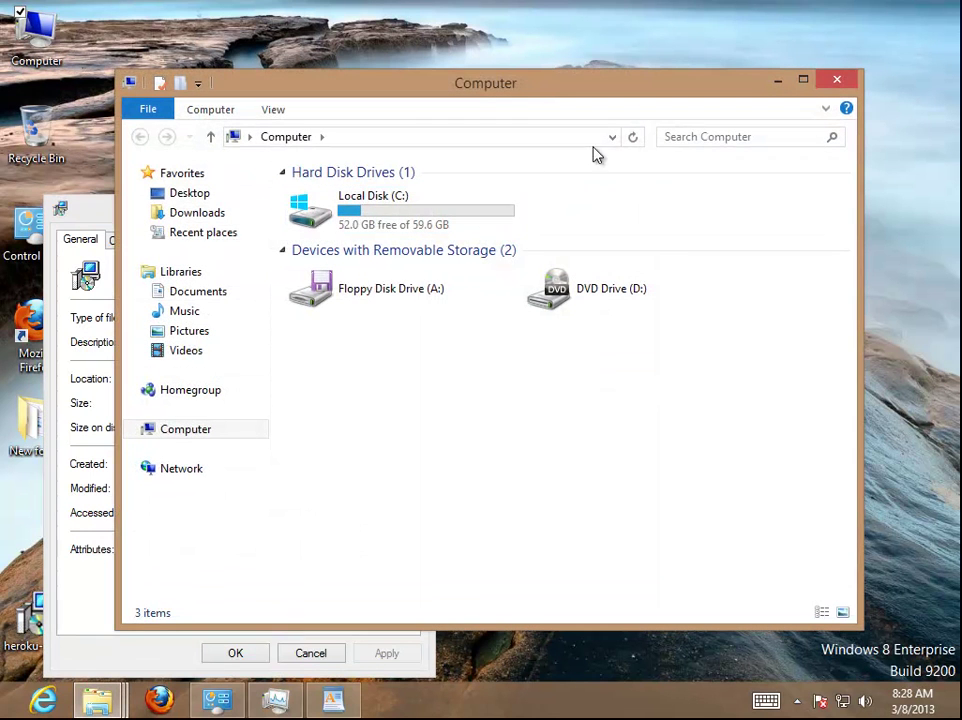
right_click(678, 140)
click(717, 191)
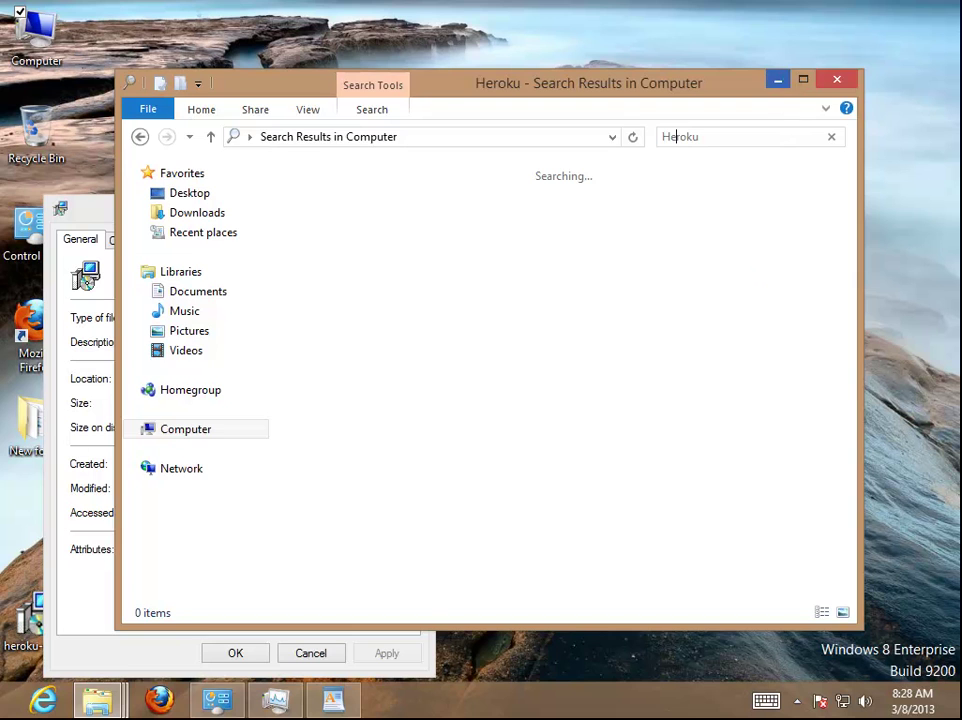
click(837, 79)
Search the whole computer for ruby in a new File Explorer window, and put that window away.
double_click(36, 32)
click(775, 159)
text(ruby)
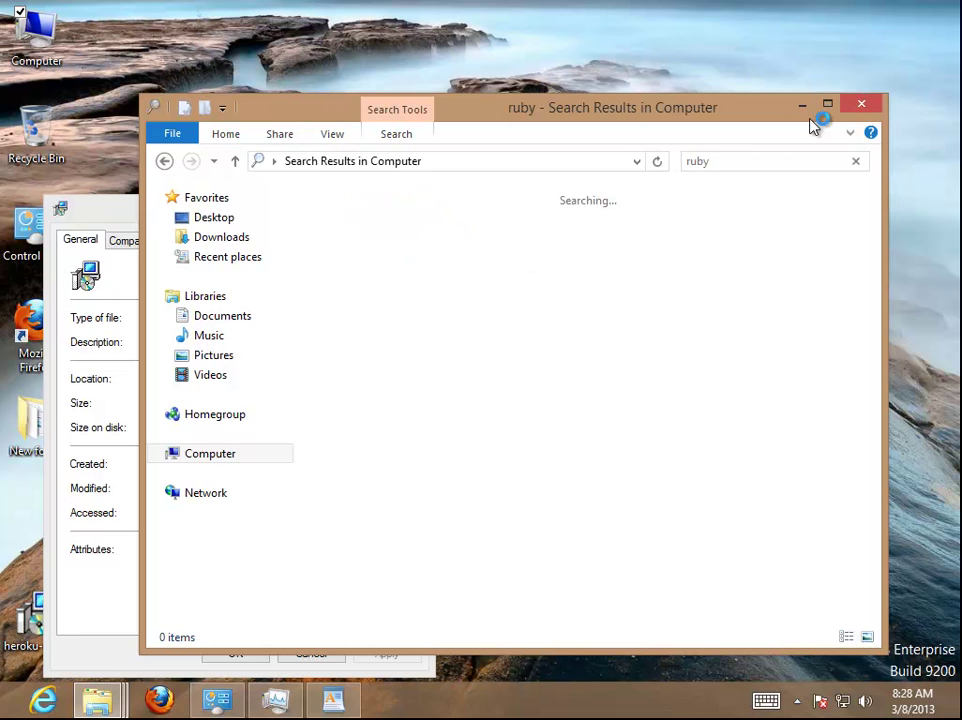
key(alt+F4)
Search the whole computer for Git, minimize the results window, and close the heroku-toolbelt properties.
double_click(36, 36)
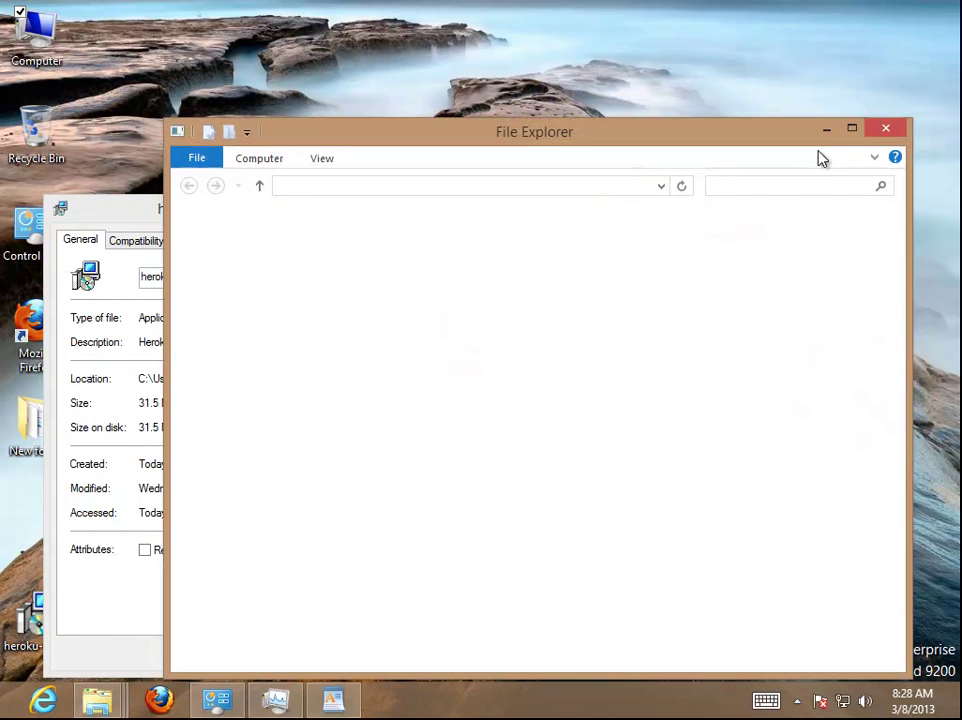
click(754, 187)
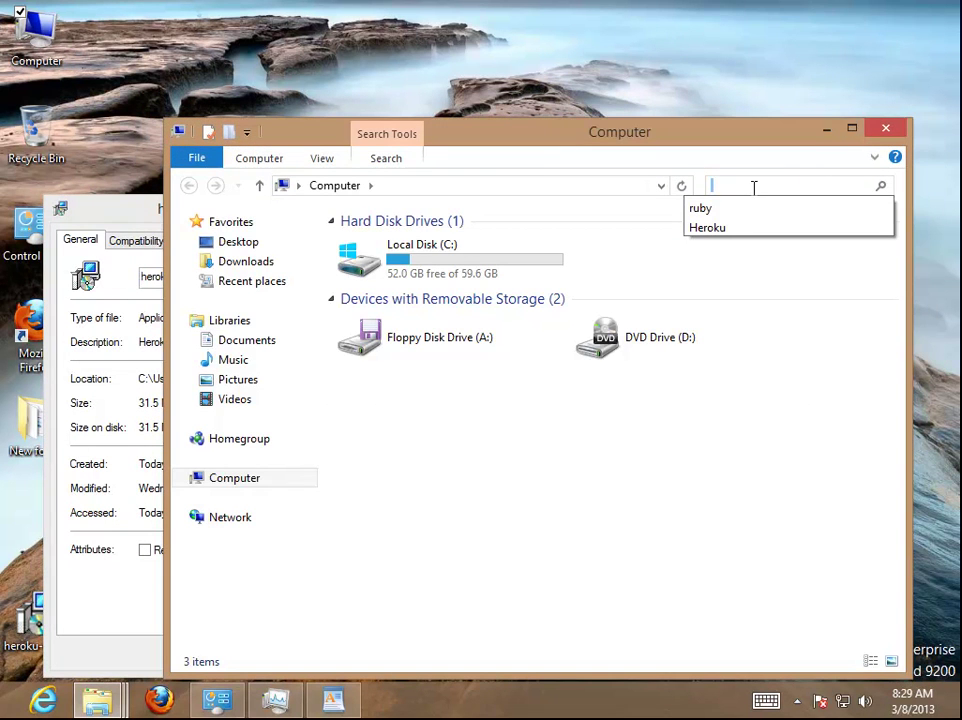
text(Git)
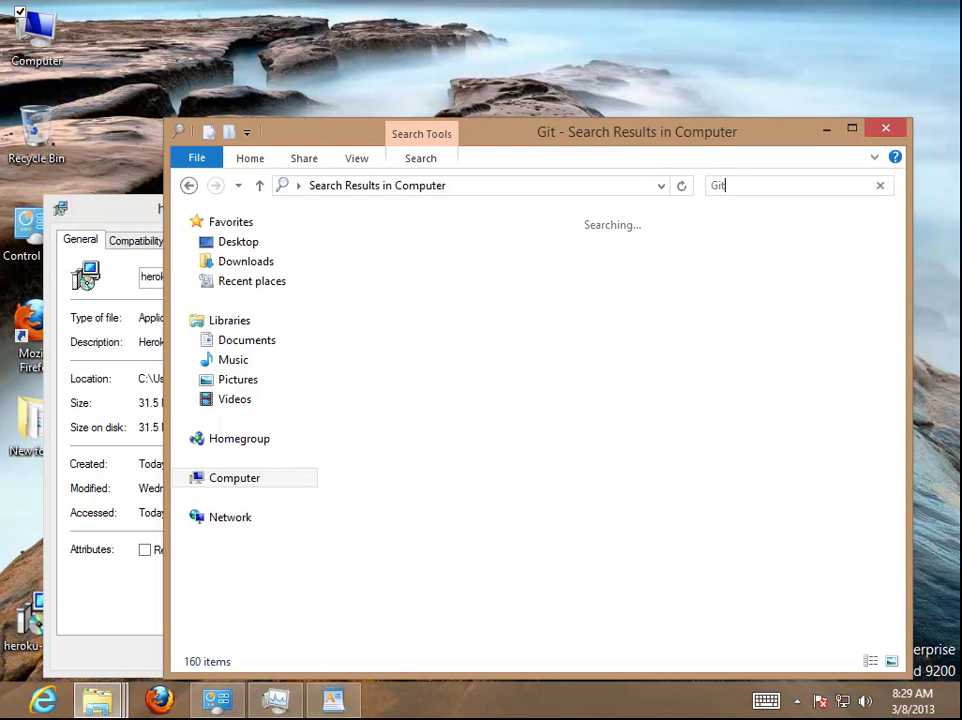
click(826, 129)
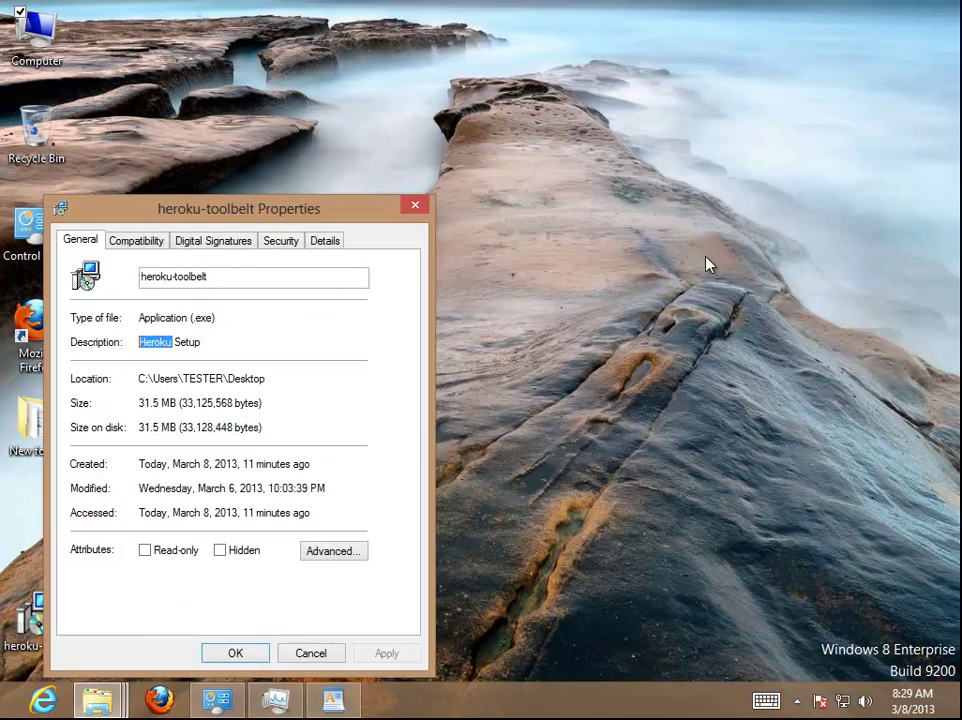
click(416, 207)
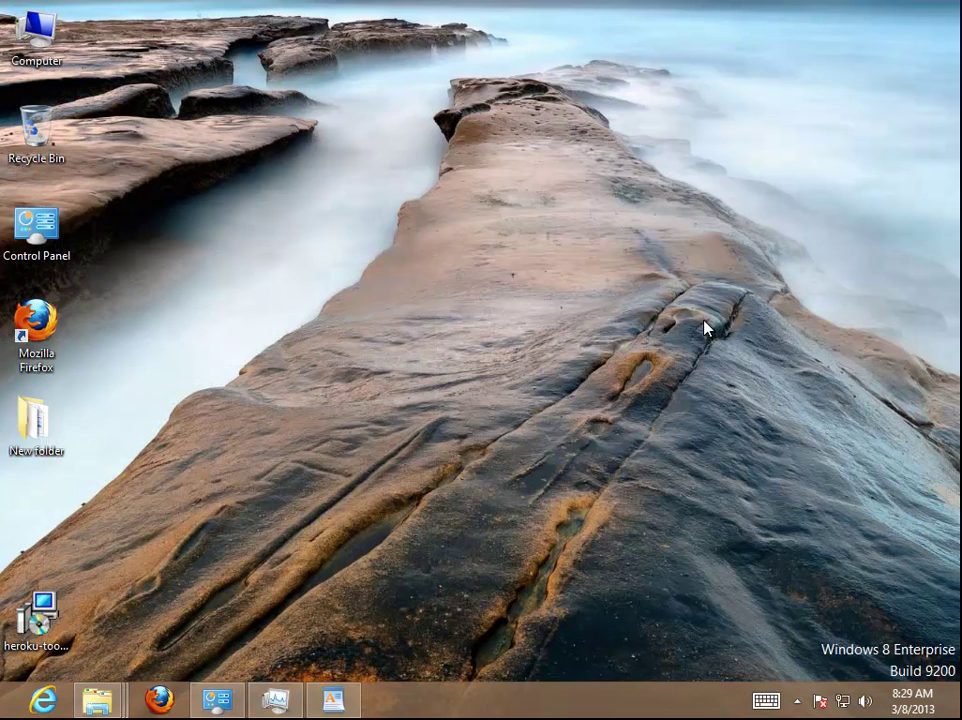
Launch the Registry Editor by running regedit, and allow the account control request.
key(super+r)
text(regedit)
key(Return)
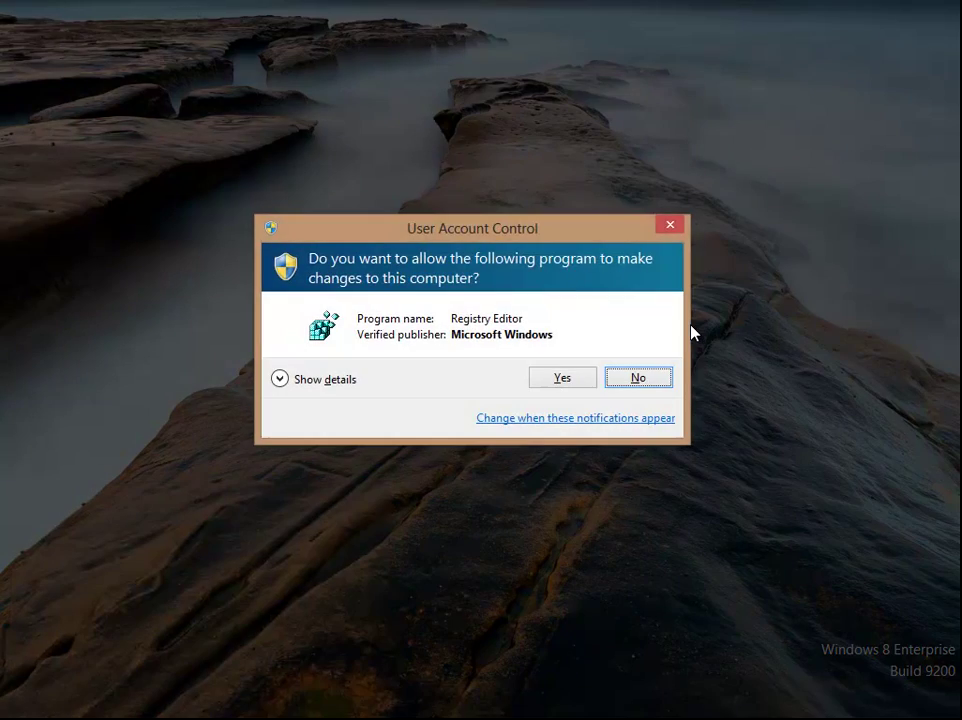
key(Left)
key(Return)
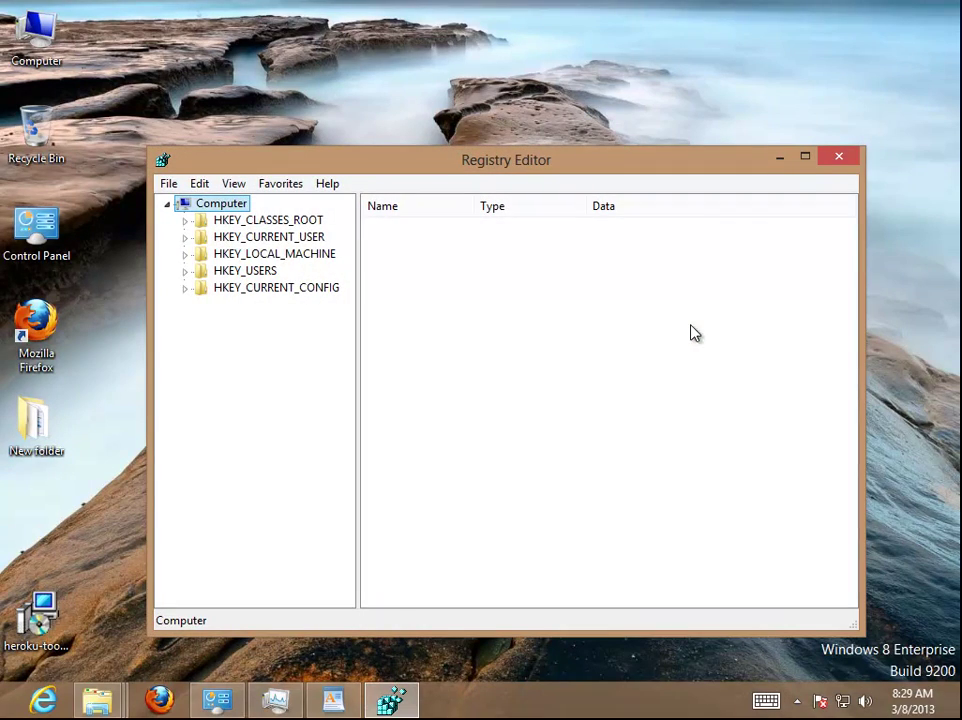
Export the entire registry to the Documents folder as a registration file named "Back up the current reg files".
right_click(224, 203)
click(221, 241)
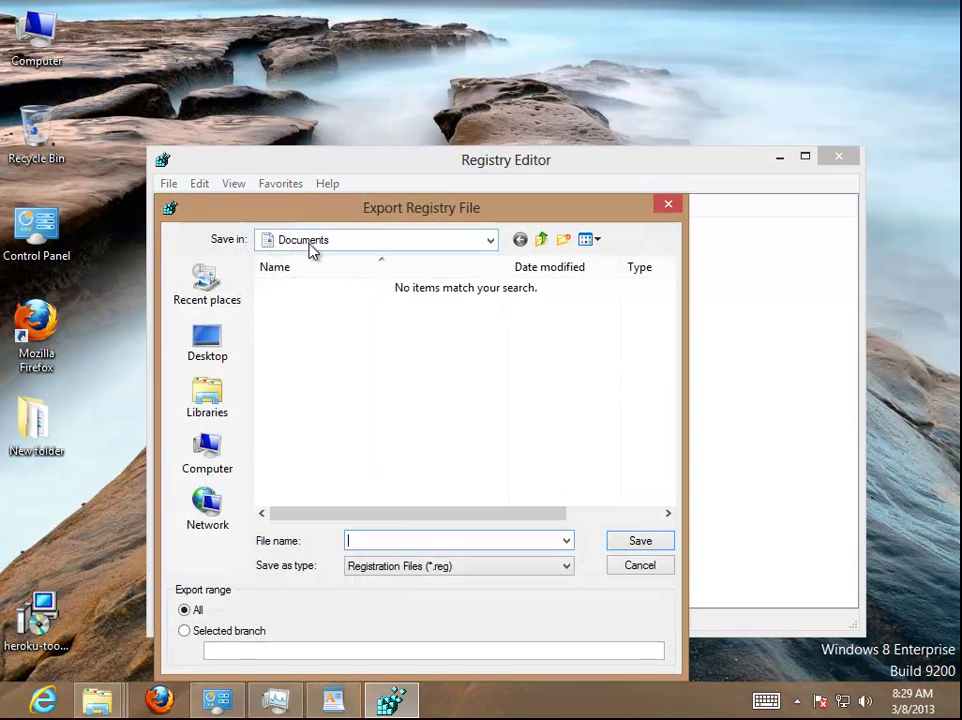
text(Back)
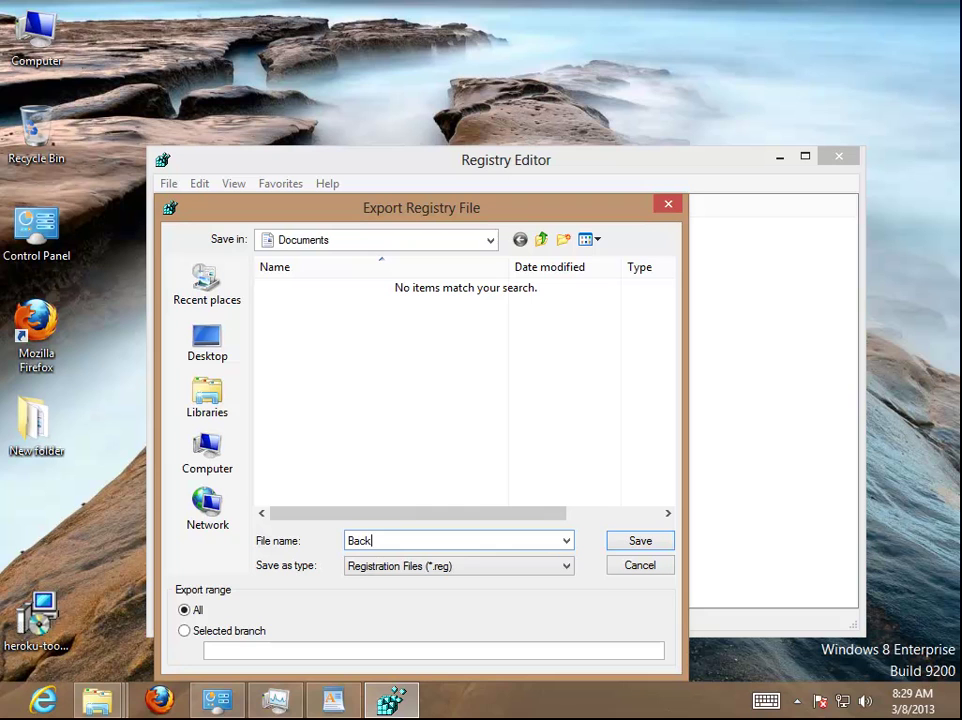
text( up the re)
text(rrent)
key(BackSpace)
key(BackSpace)
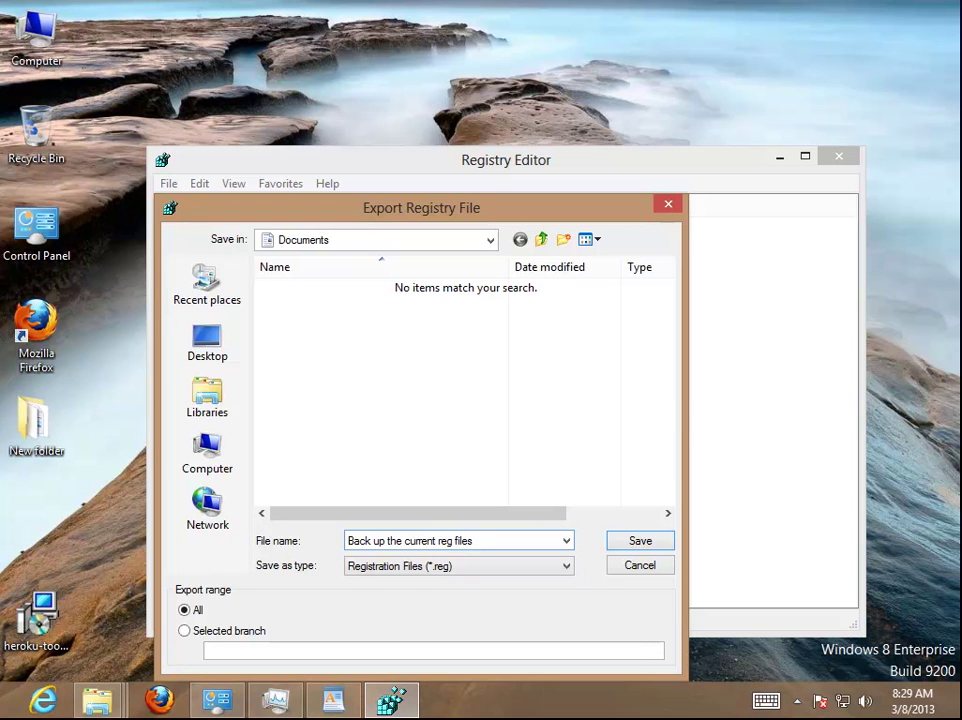
drag(492, 540, 300, 540)
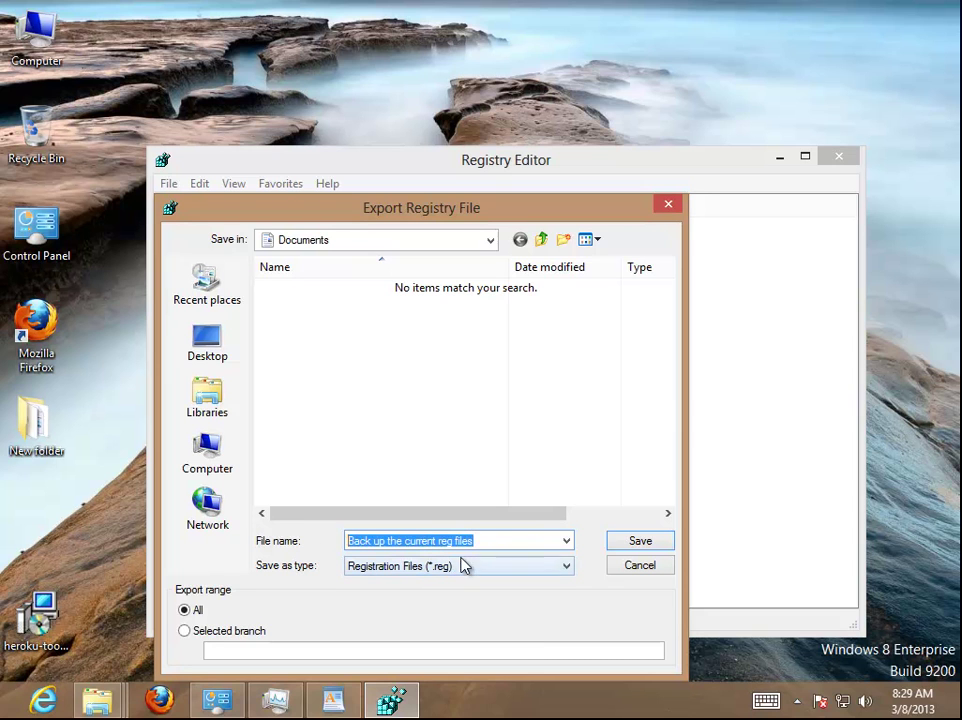
click(185, 612)
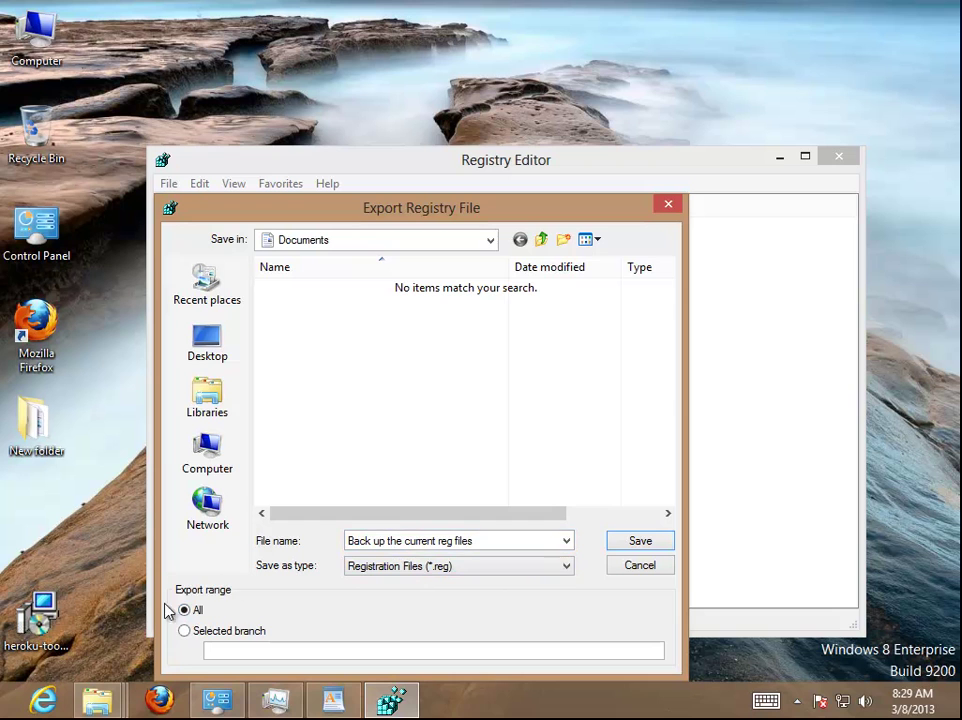
click(648, 550)
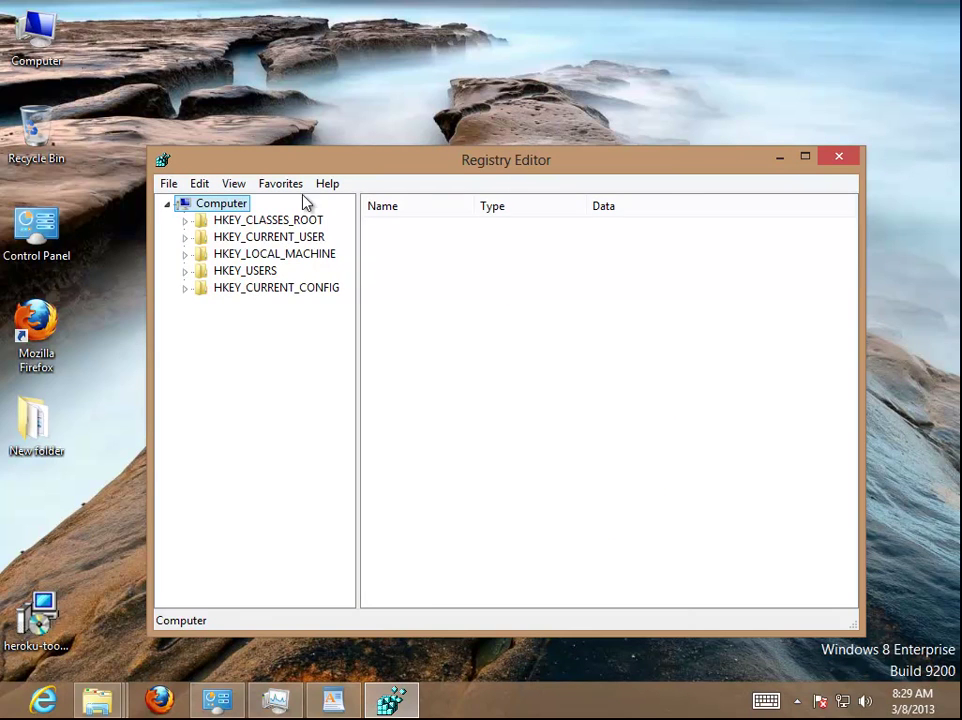
Maximize the Registry Editor and search all keys, values and data for Heroku.
double_click(380, 160)
click(44, 29)
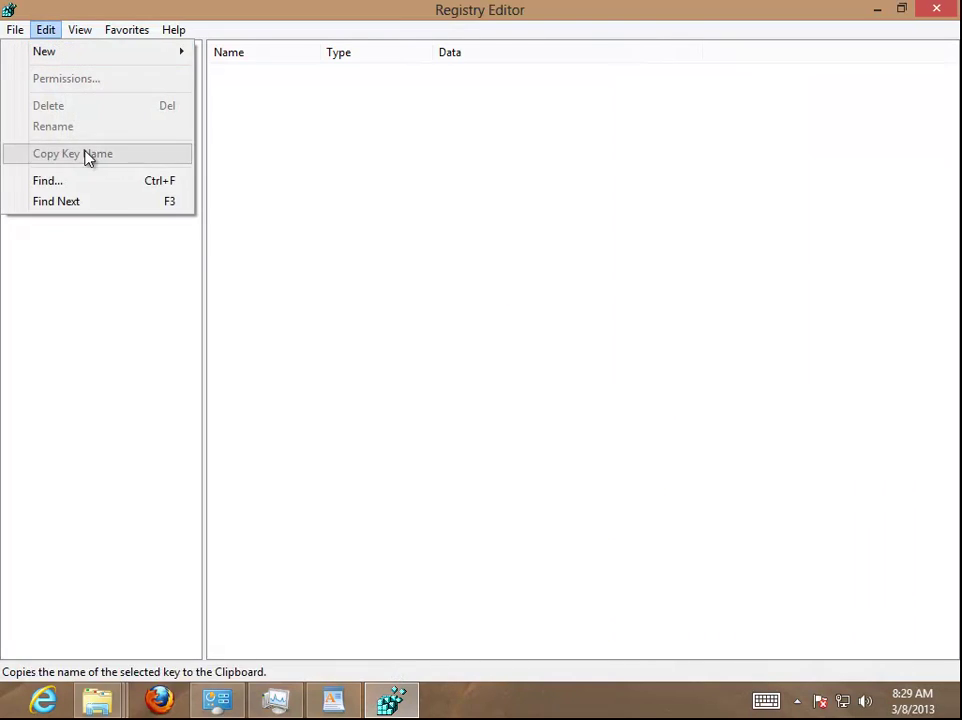
click(78, 186)
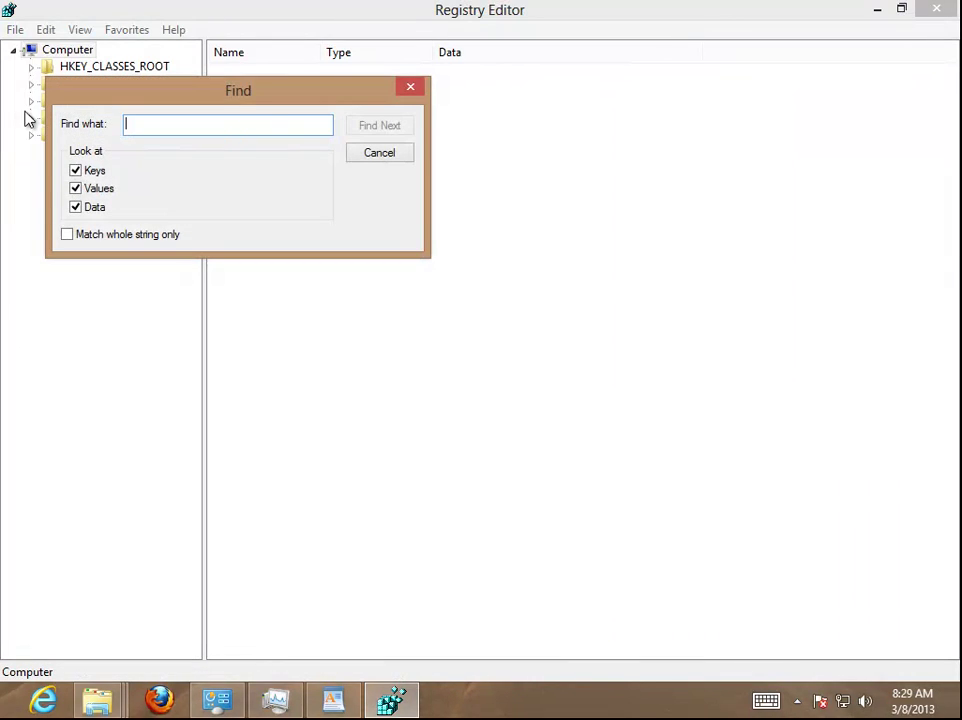
text(Hero)
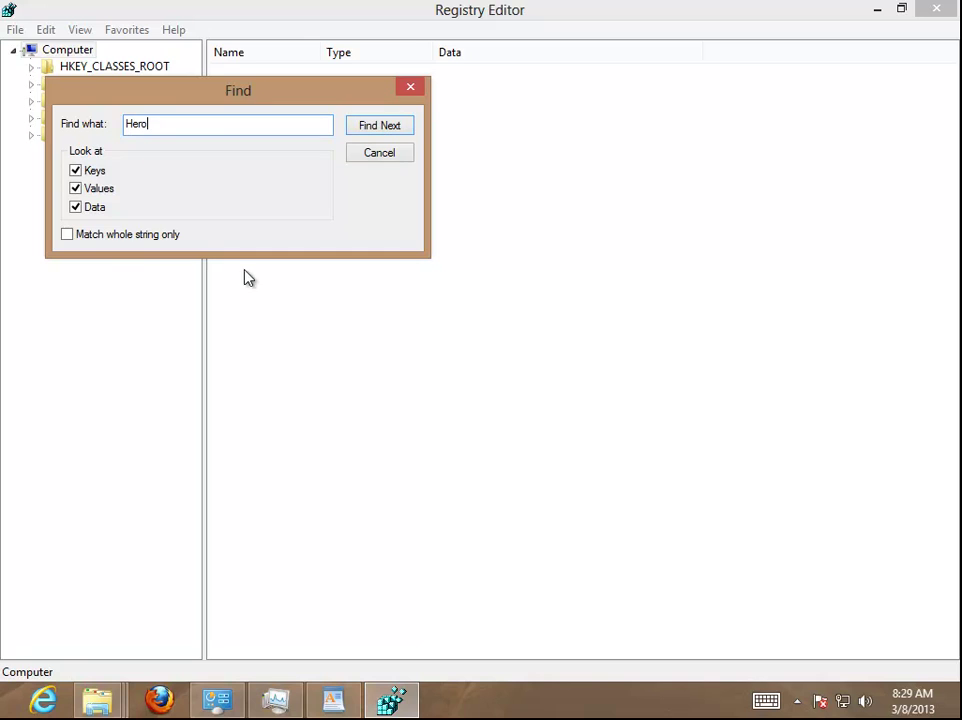
click(97, 703)
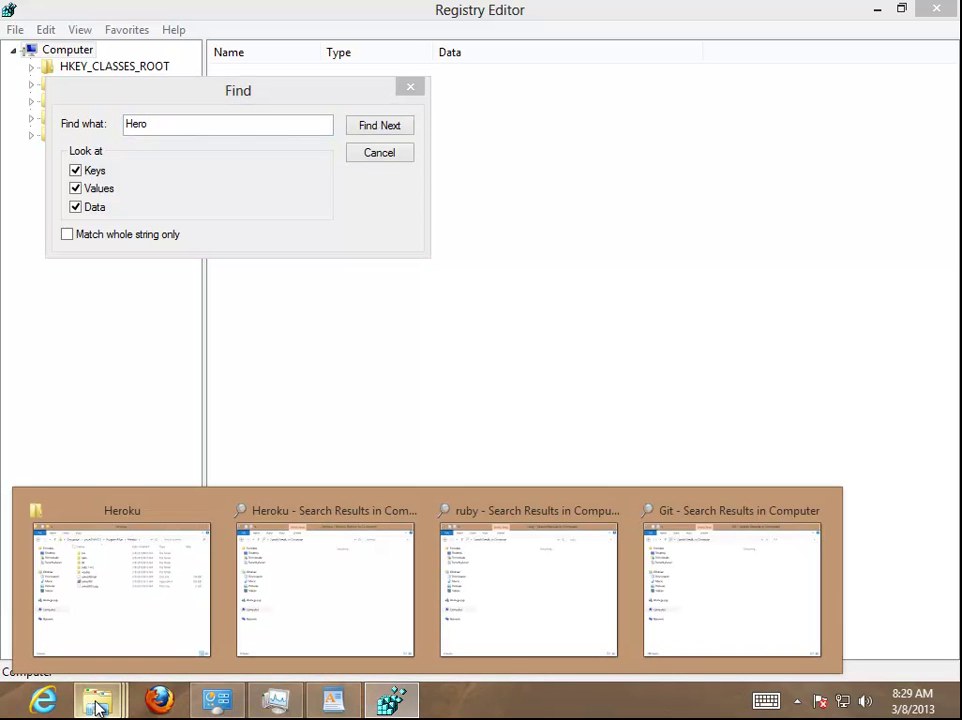
click(174, 124)
text(ku)
click(407, 129)
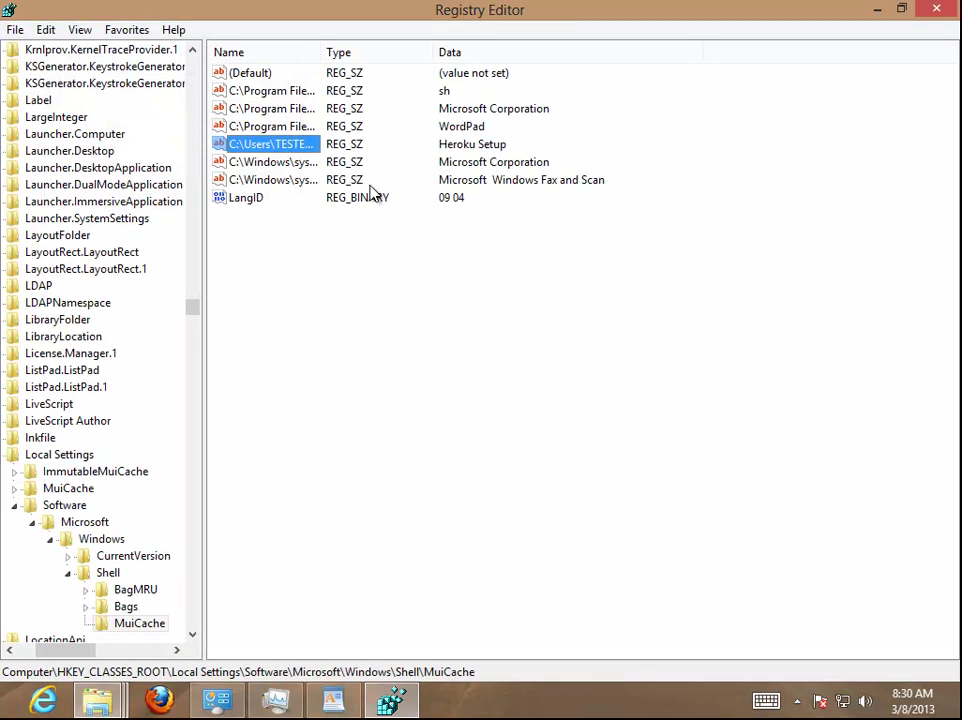
Inspect the MuiCache string value containing Heroku Setup without editing it, and permanently delete that value.
right_click(282, 148)
click(322, 157)
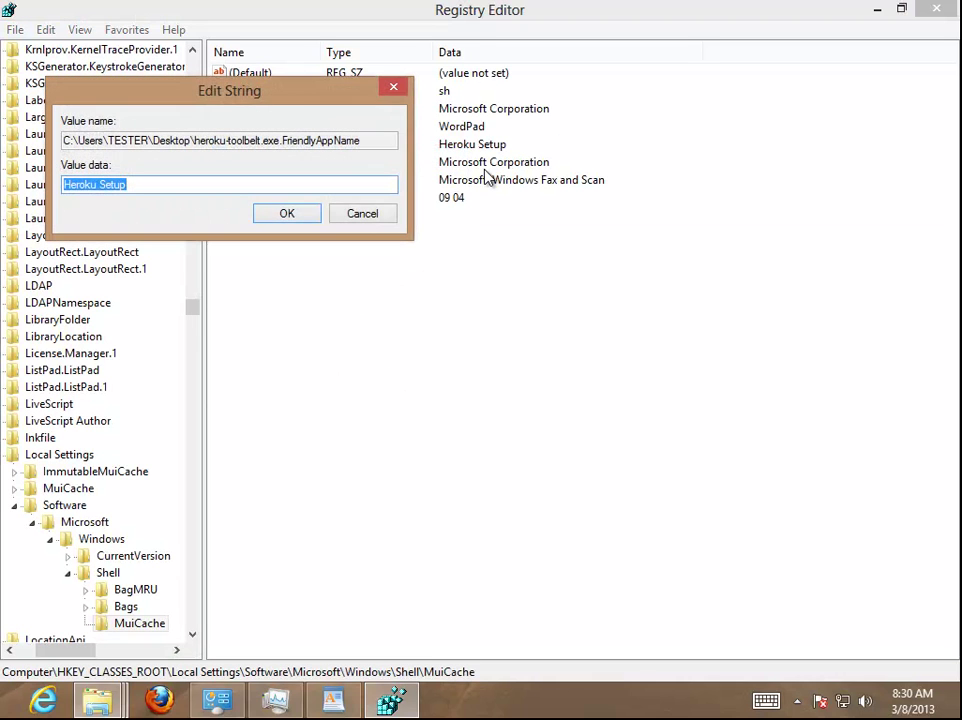
key(Escape)
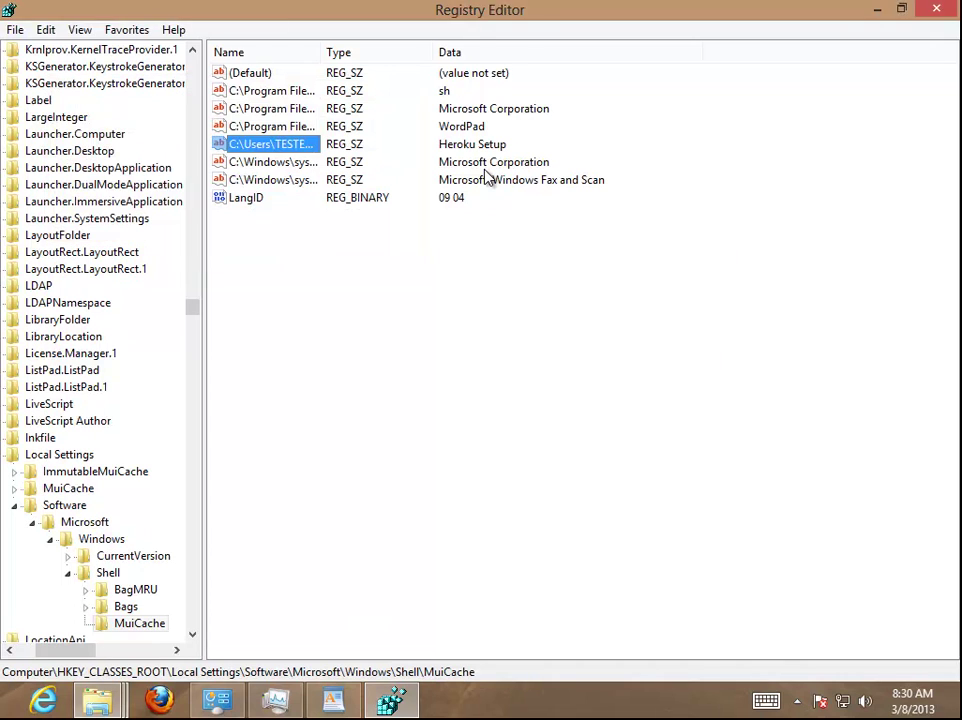
key(Delete)
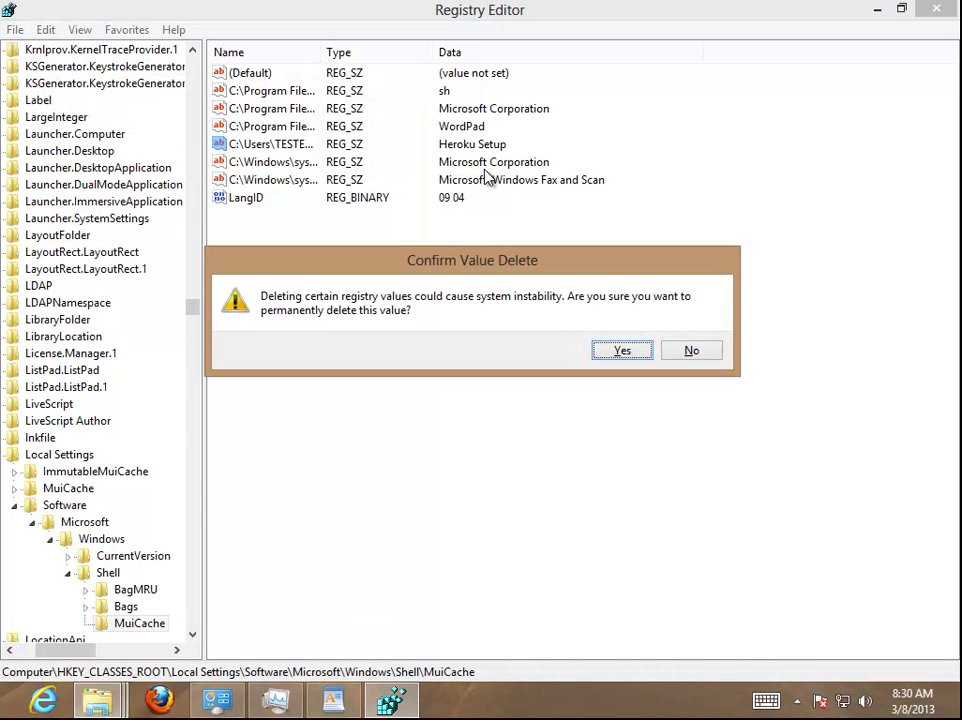
key(Return)
Find the next Heroku match, empty the data of multi-string value 0 in the UFH\SHC key, and delete that value.
key(F3)
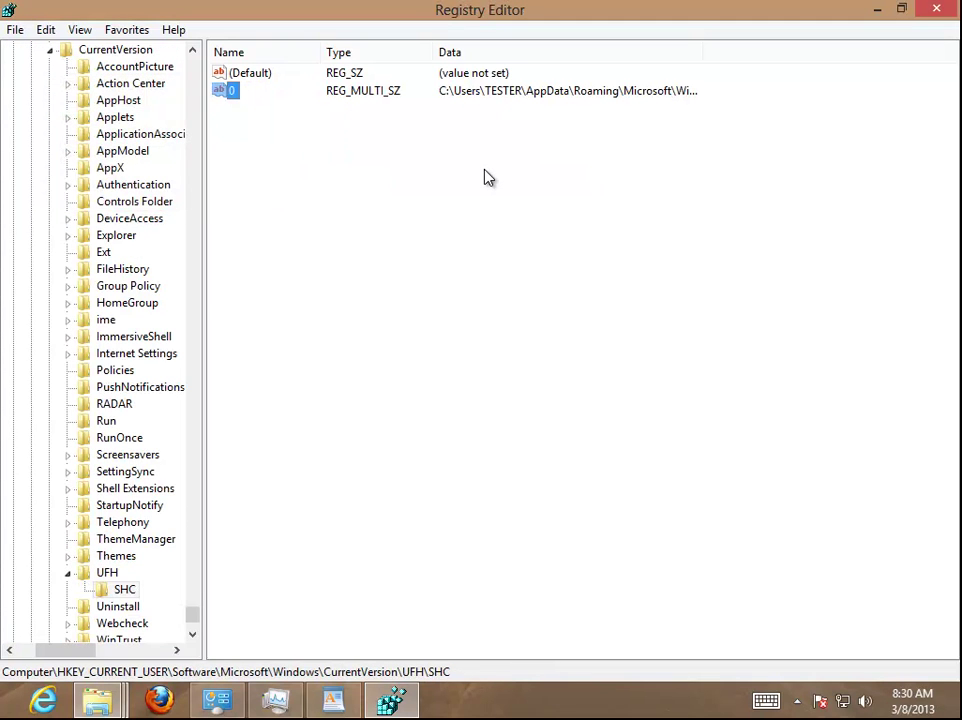
key(Return)
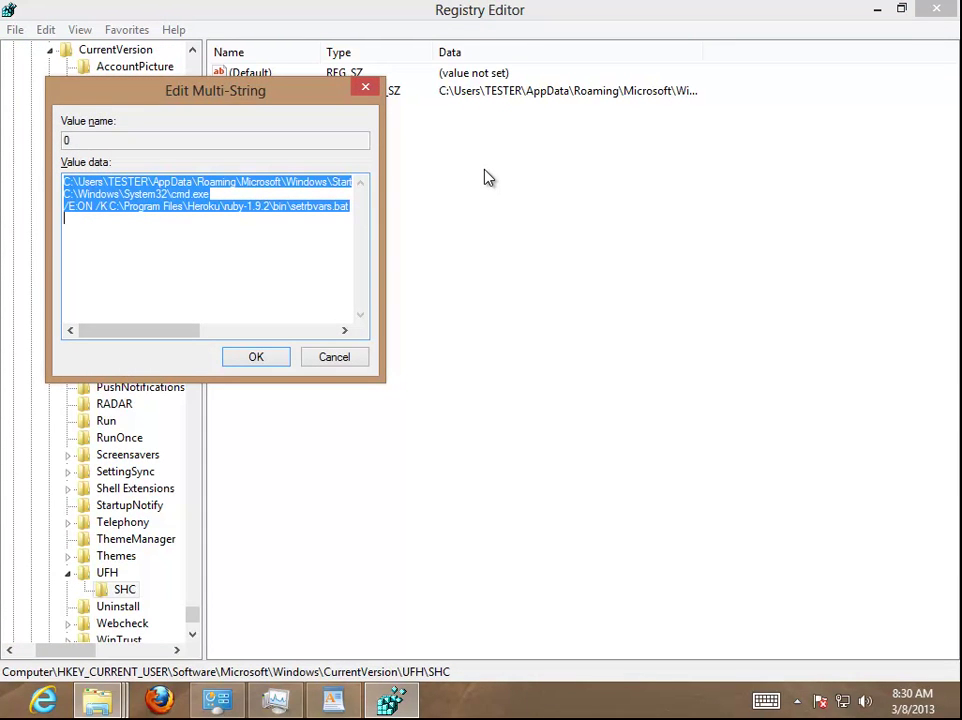
key(Delete)
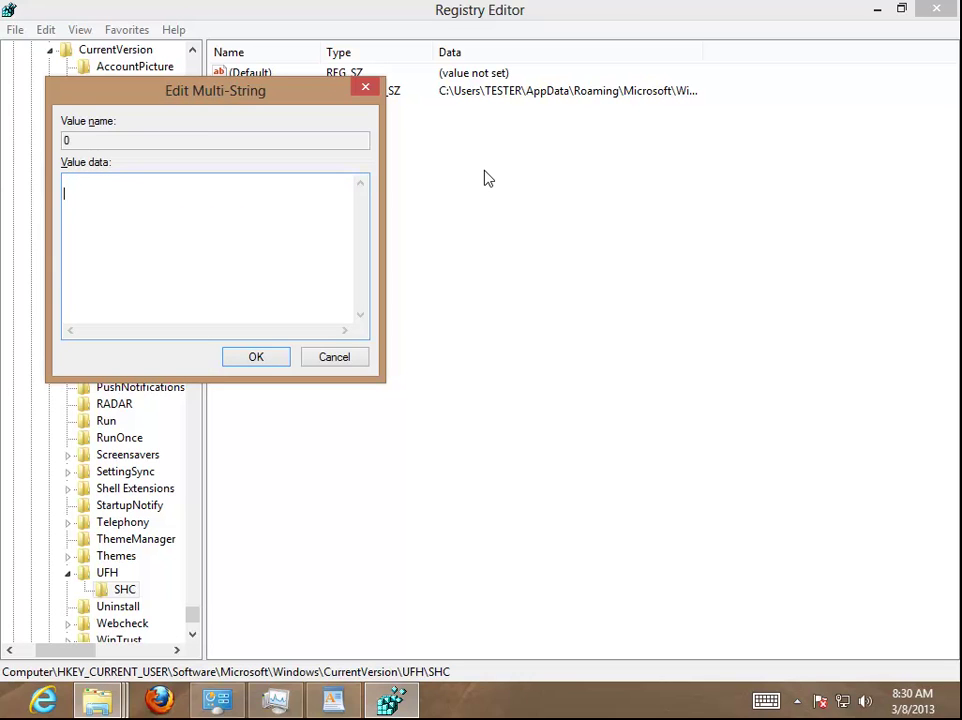
key(Tab)
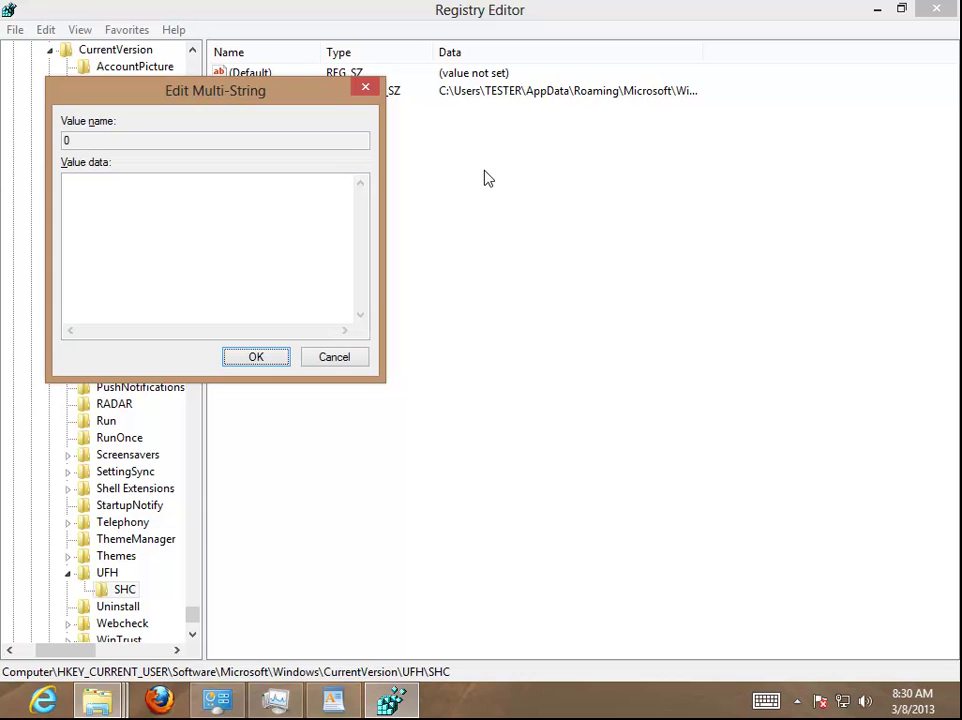
key(Return)
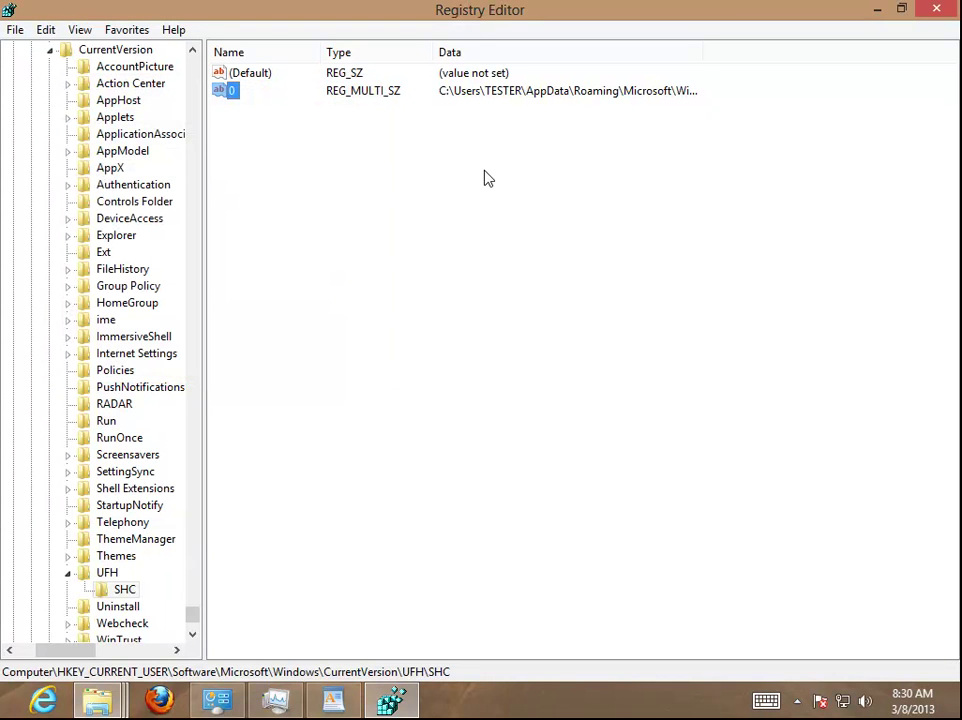
key(Delete)
key(Return)
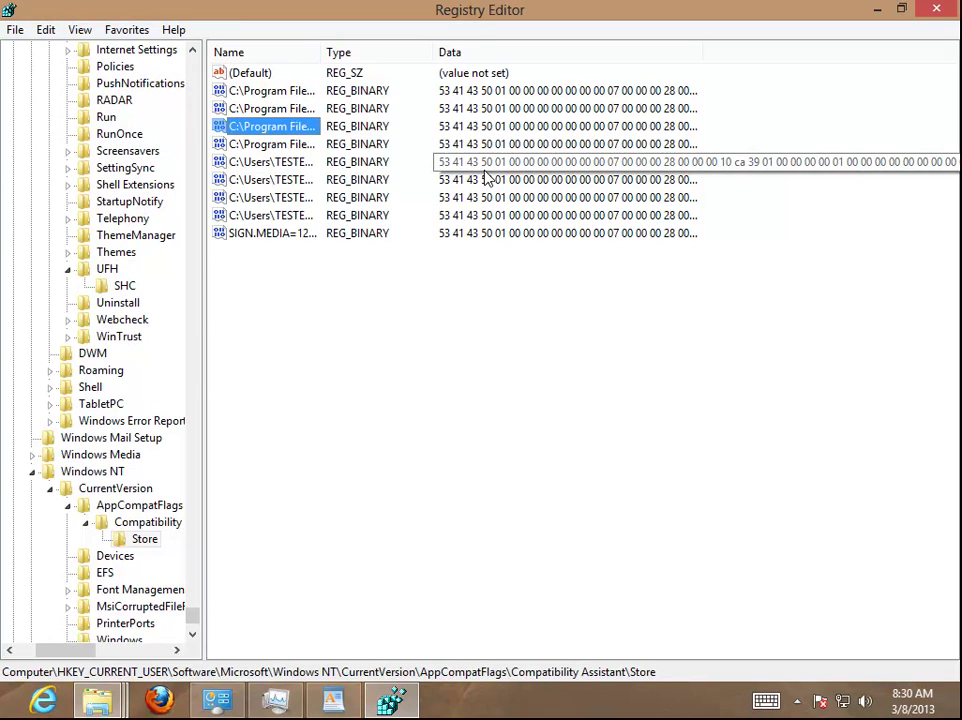
Inspect the Compatibility Assistant Store value for Heroku\ruby-1.9.2\unins000.exe without editing it, and permanently delete that value.
key(Return)
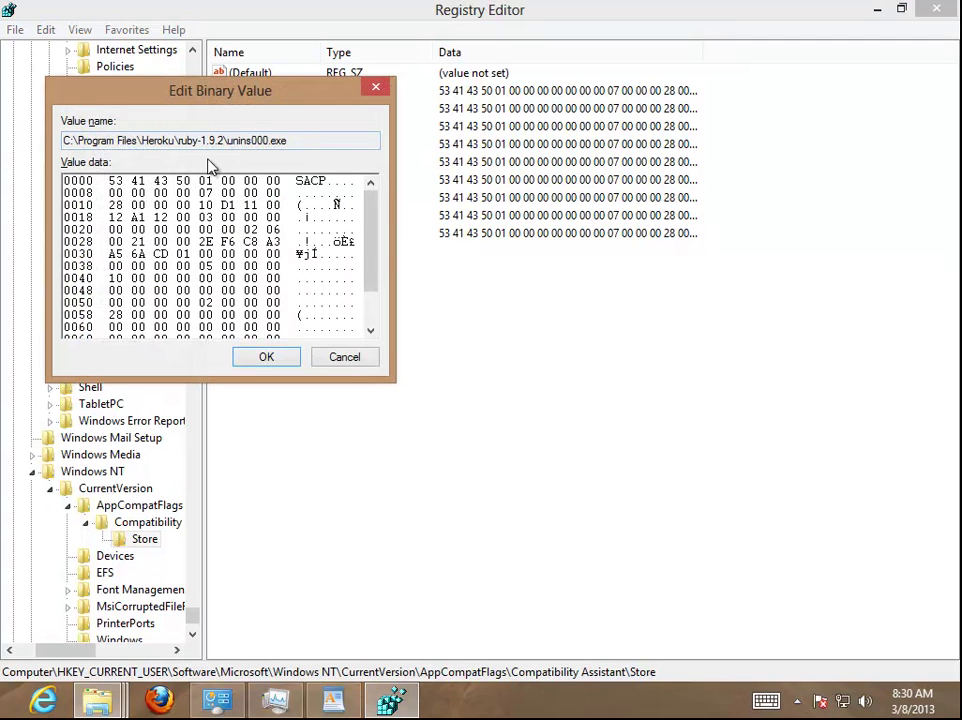
click(344, 359)
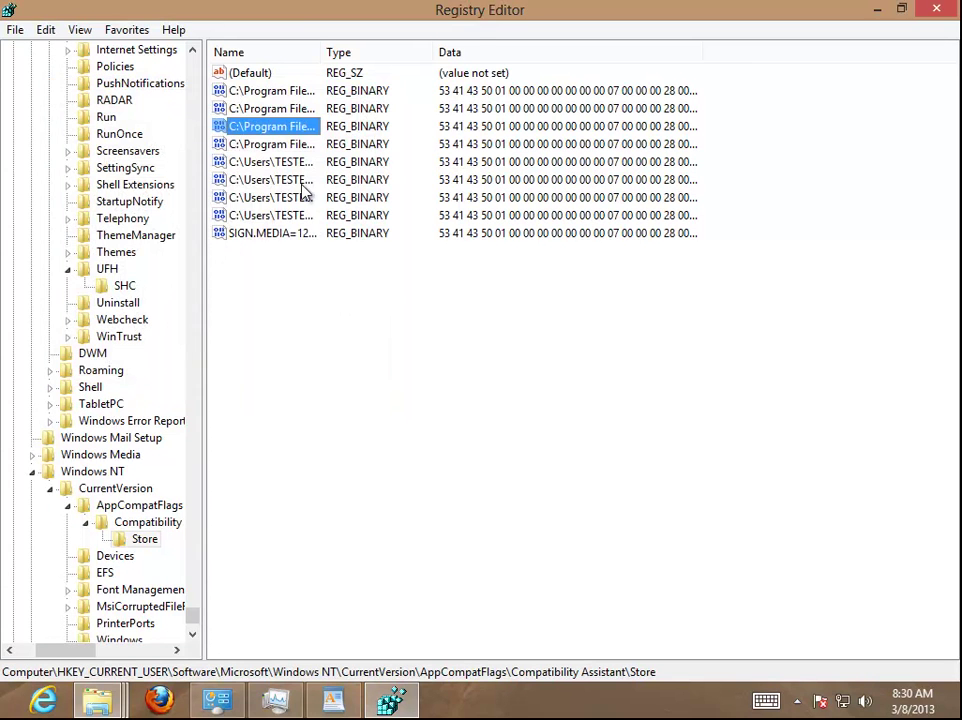
key(Delete)
key(Return)
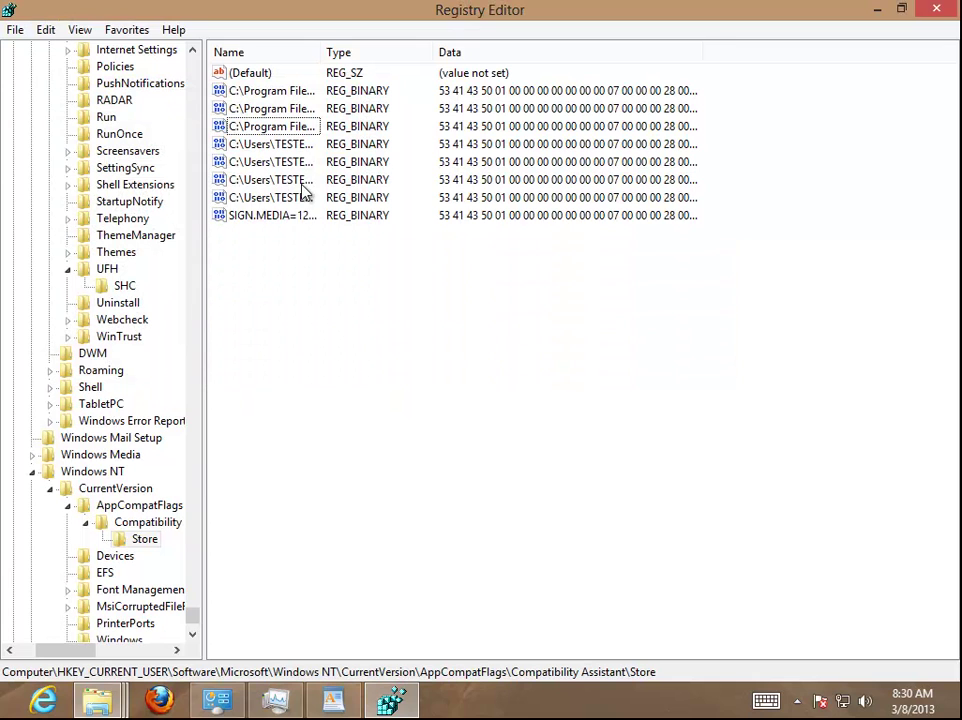
Search the whole registry for Ruby in keys, values and data, starting from the Computer root.
drag(190, 622, 180, 52)
click(8, 650)
click(62, 54)
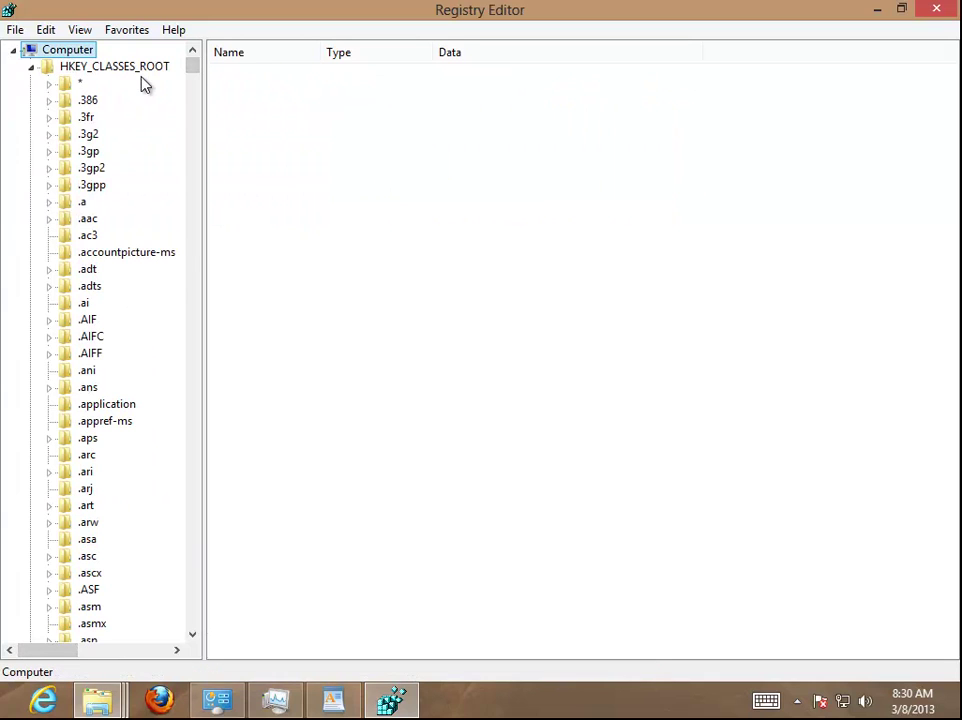
key(ctrl+f)
text(Ru)
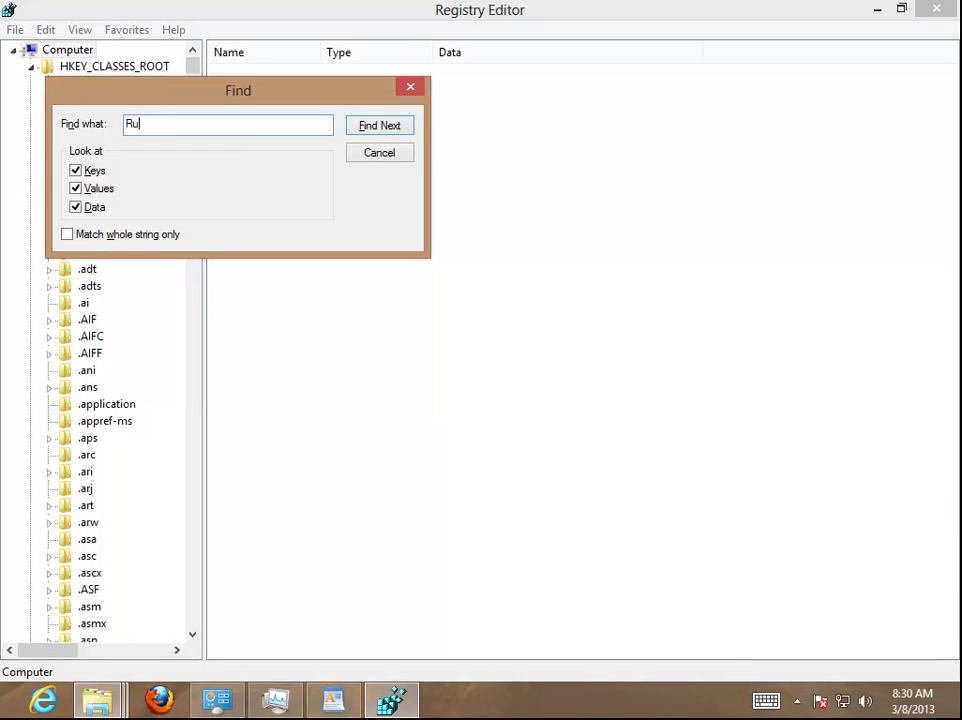
text(by)
key(Return)
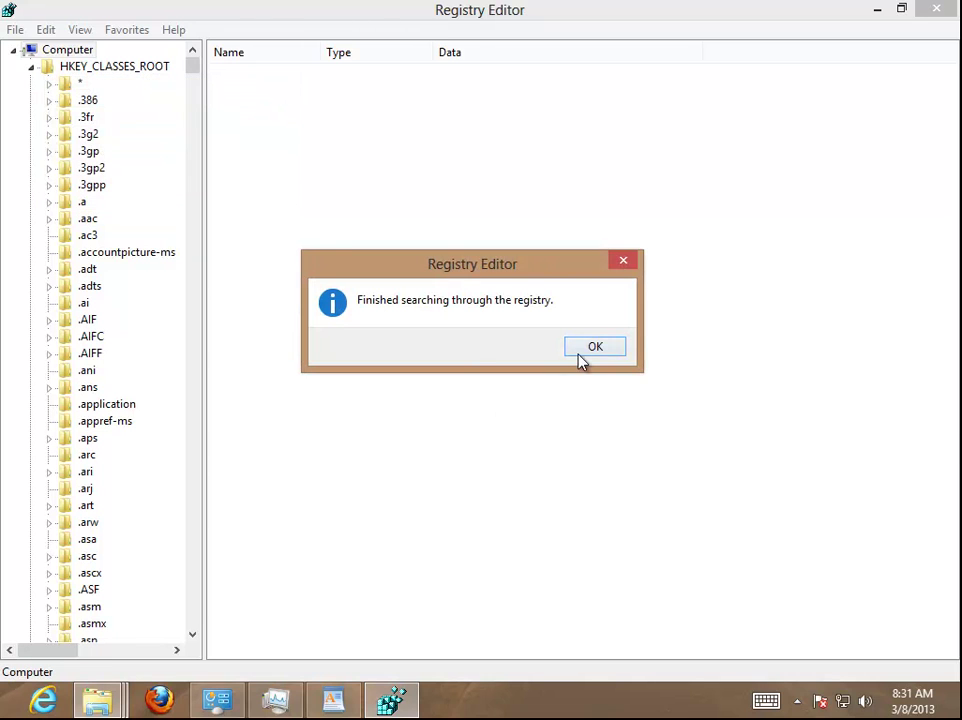
click(582, 350)
Search the registry for Git, step through the BDATuner.DigitalCableLocator matches without changing them, and close the Registry Editor.
key(ctrl+f)
text(Git)
key(Return)
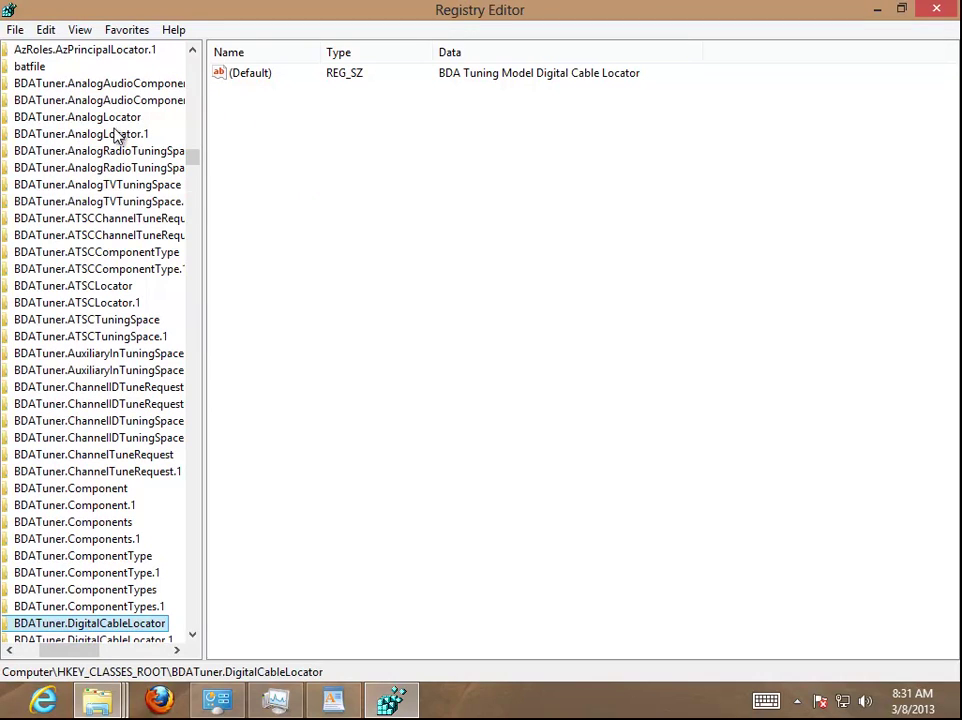
right_click(250, 74)
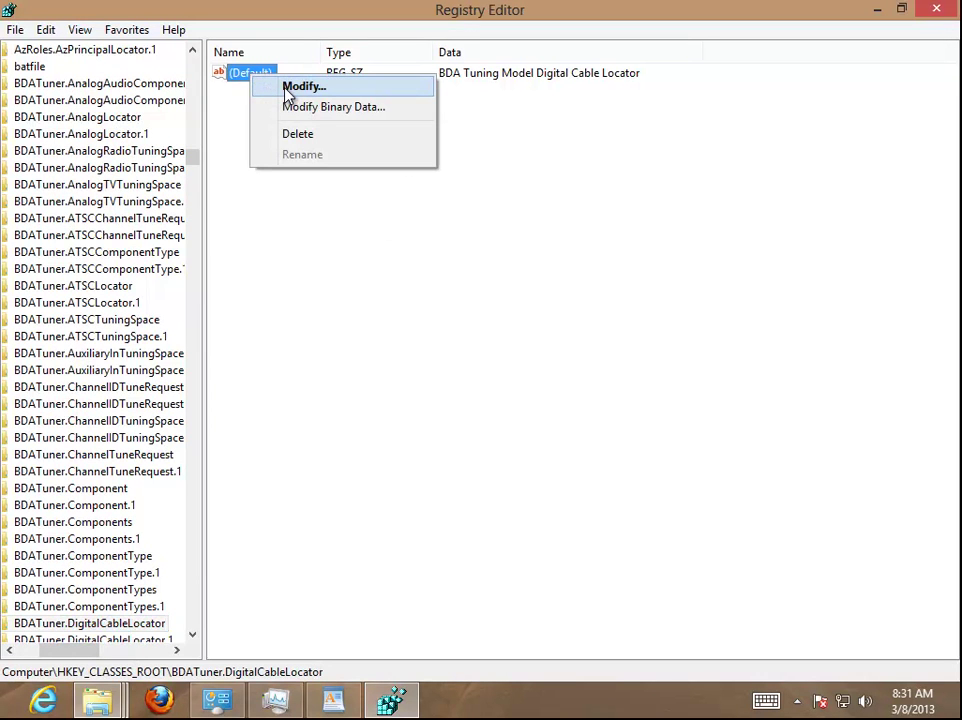
click(485, 80)
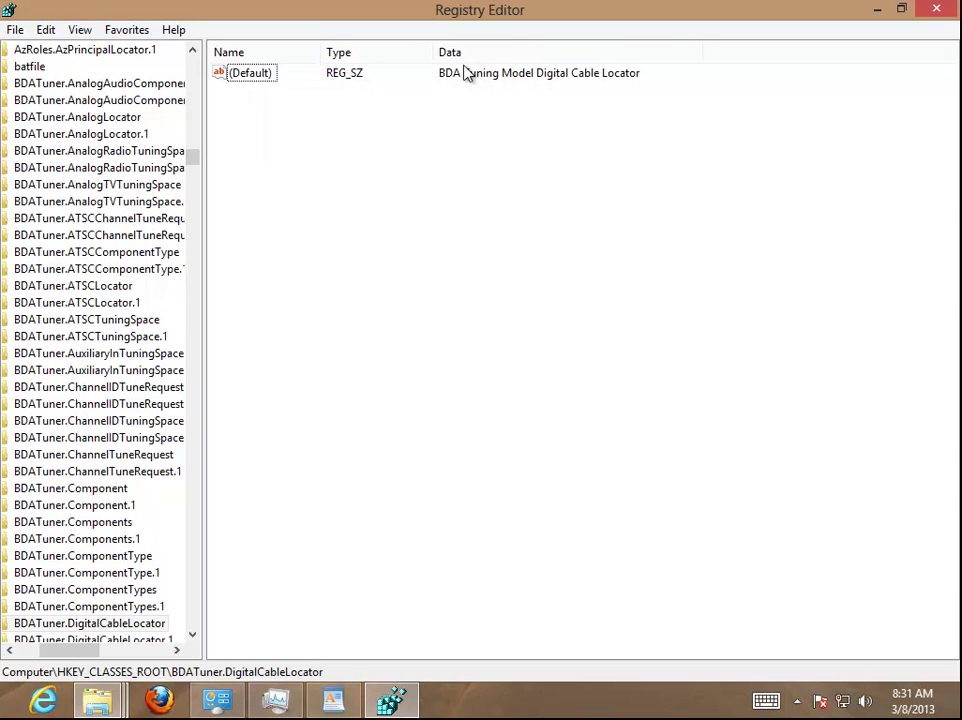
key(F3)
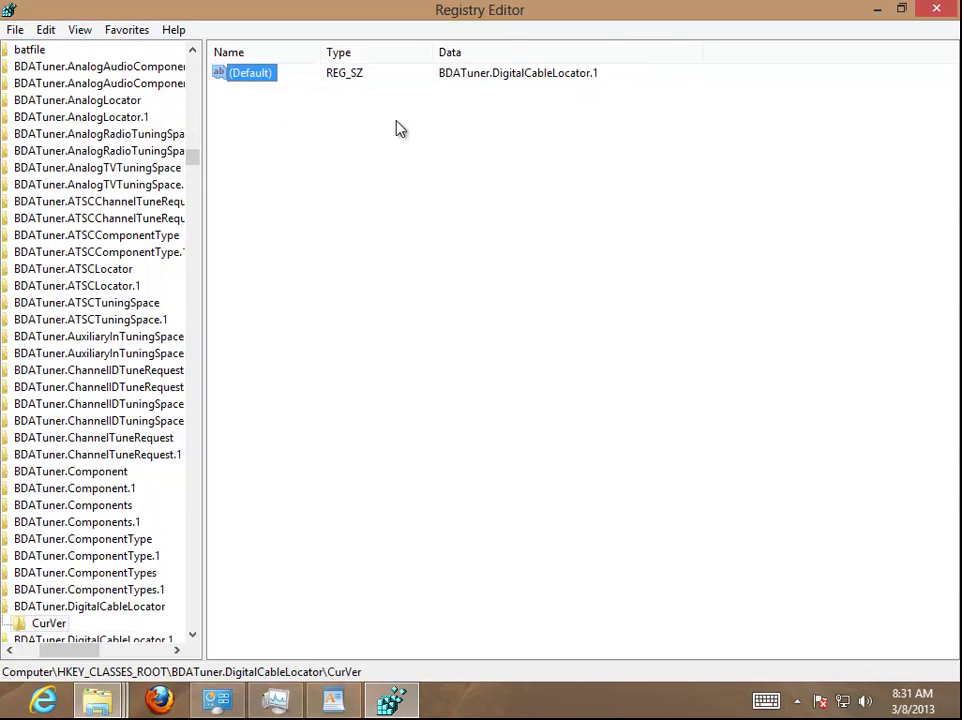
key(F3)
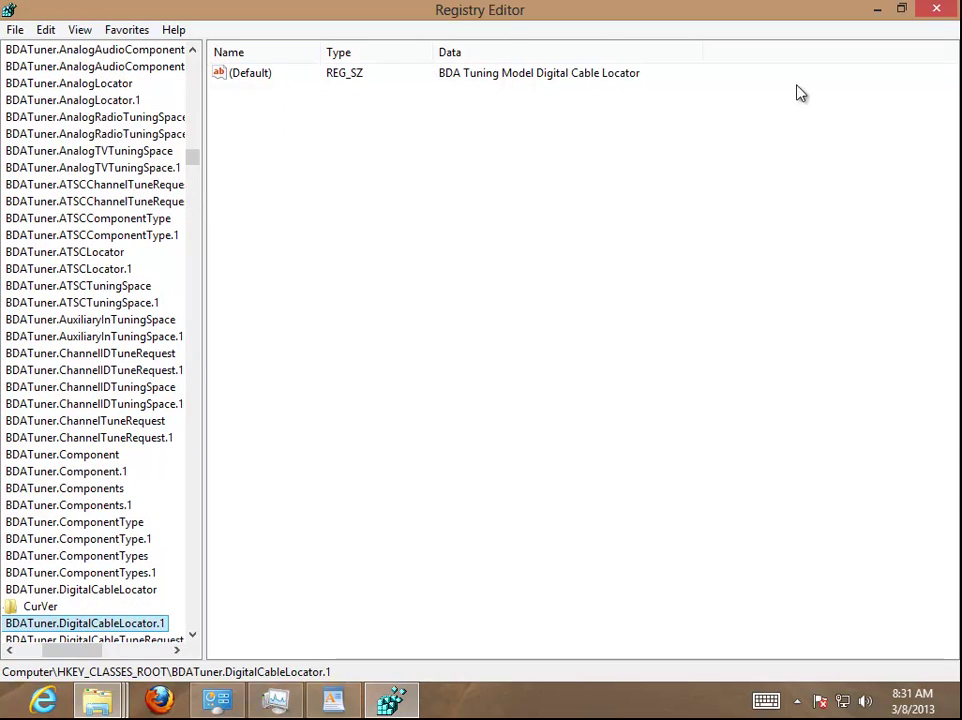
click(936, 9)
Switch to the Heroku search results window and arrange it just below the top of the Heroku folder window.
mouse_move(97, 700)
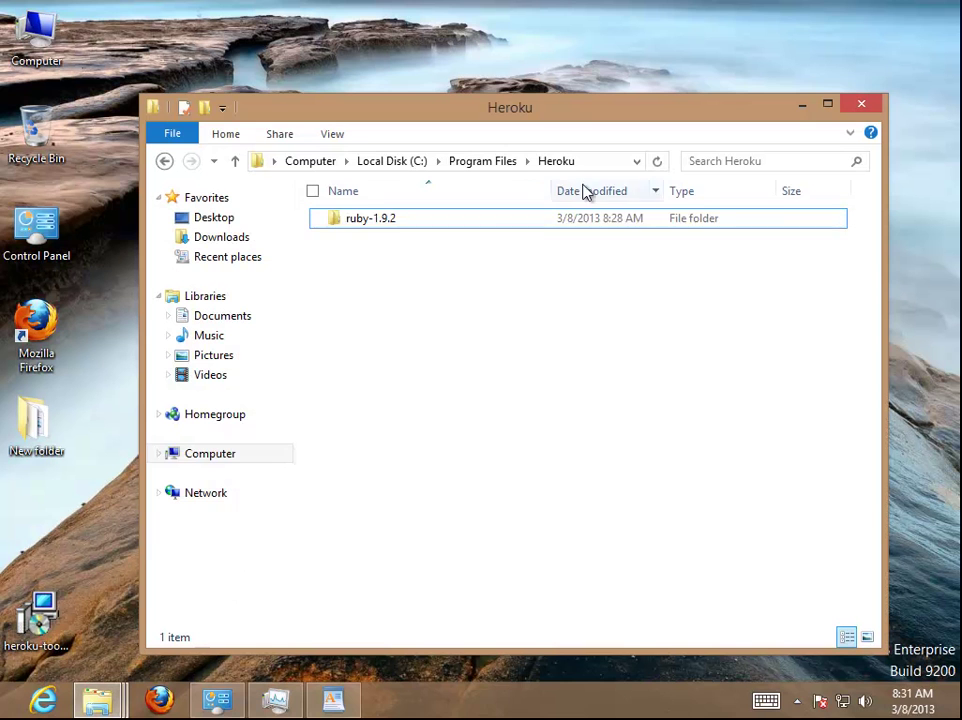
mouse_move(112, 706)
click(330, 585)
drag(522, 90, 594, 243)
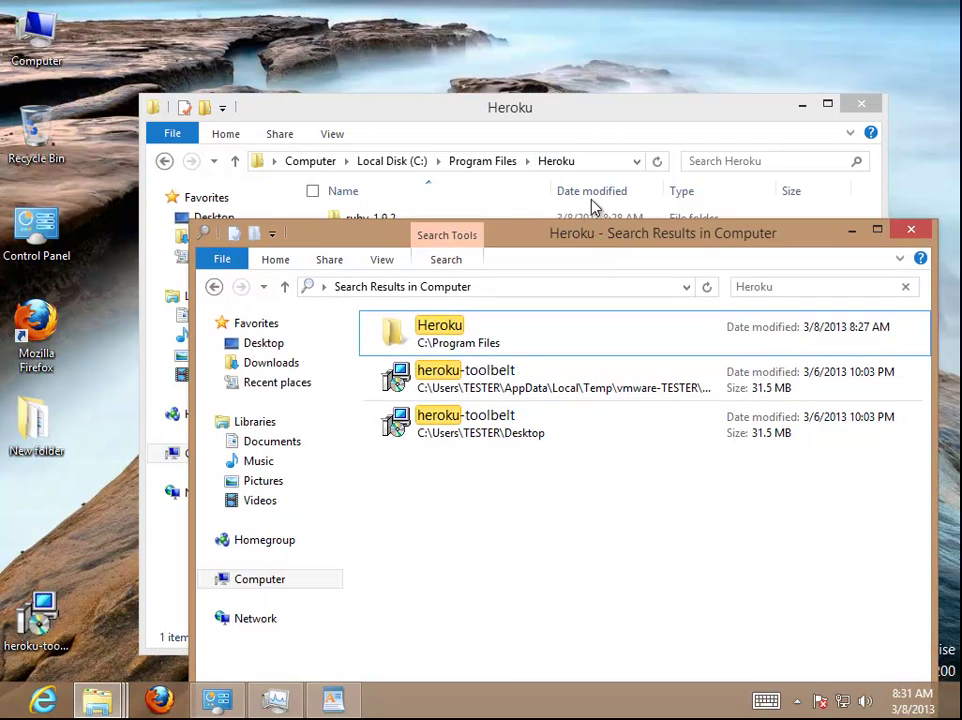
drag(556, 116, 423, 28)
click(793, 254)
drag(793, 250, 595, 174)
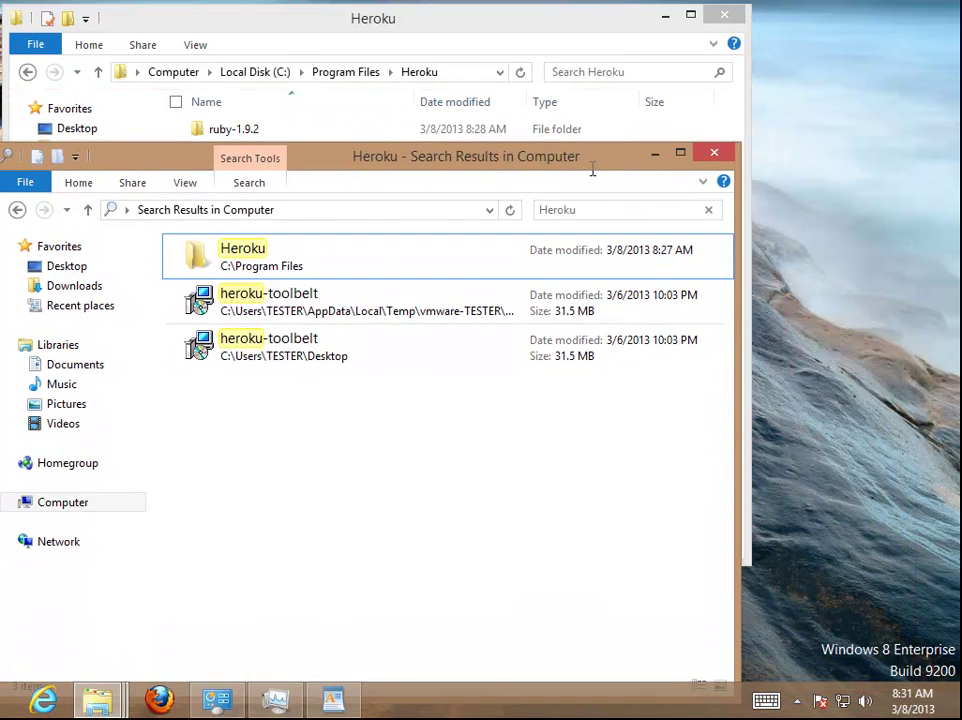
Bring up the ruby and Git search results windows and arrange them so all File Explorer windows are reachable.
mouse_move(97, 700)
click(537, 520)
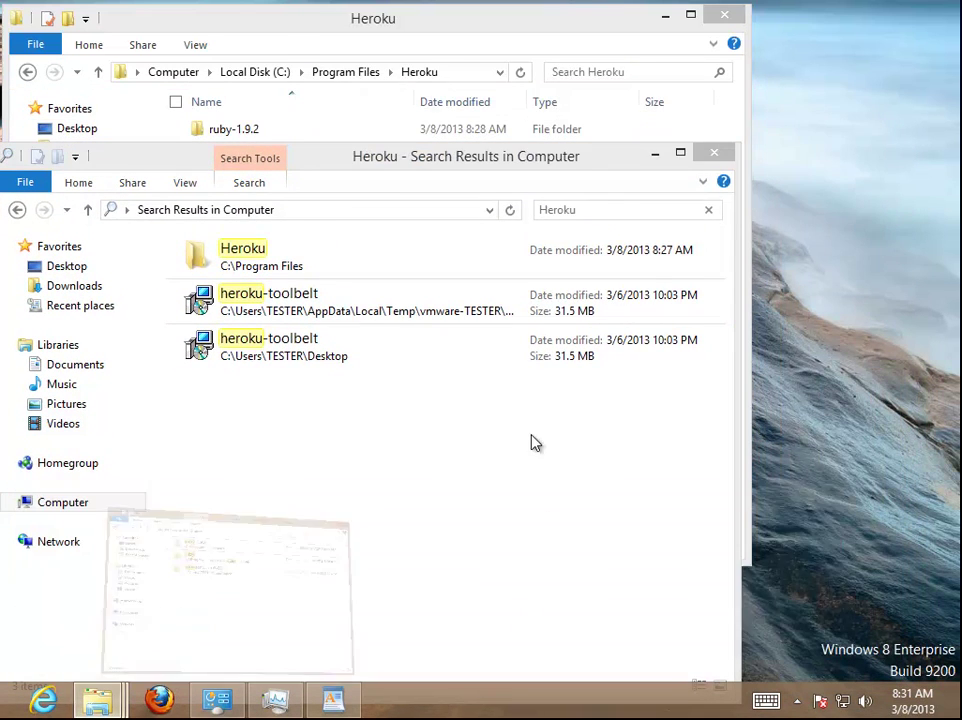
drag(572, 120, 424, 386)
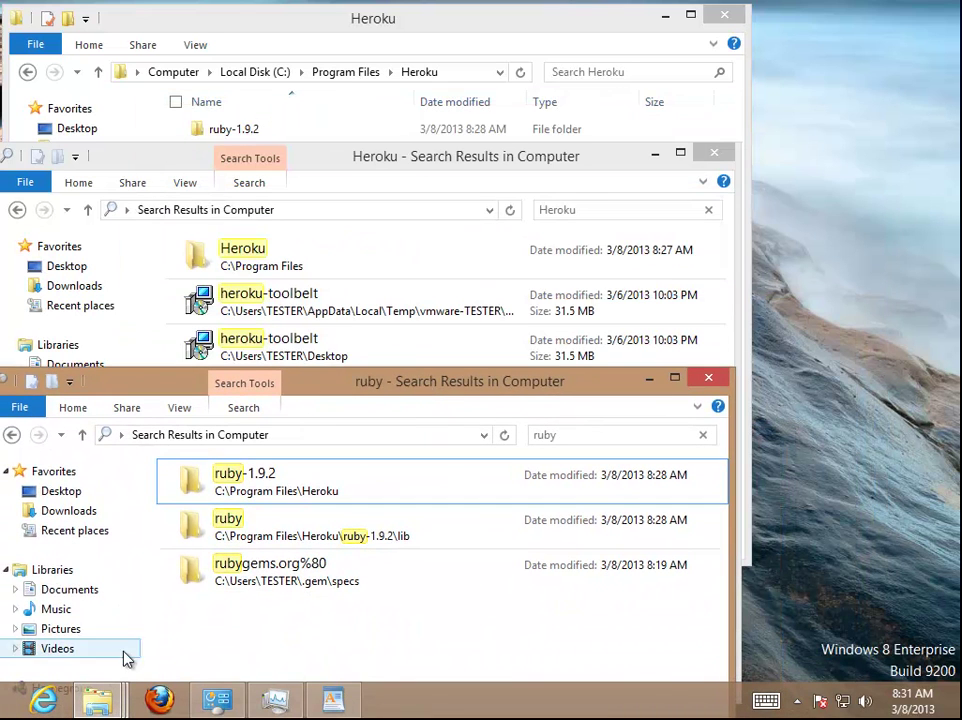
click(97, 700)
click(660, 637)
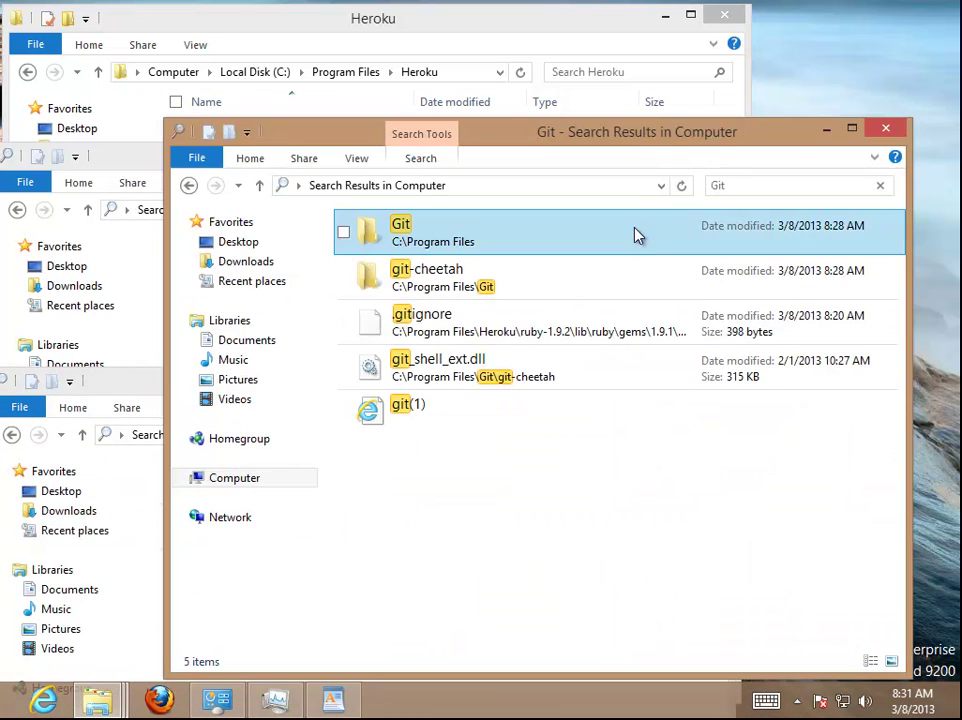
drag(645, 120, 815, 129)
drag(940, 323, 953, 676)
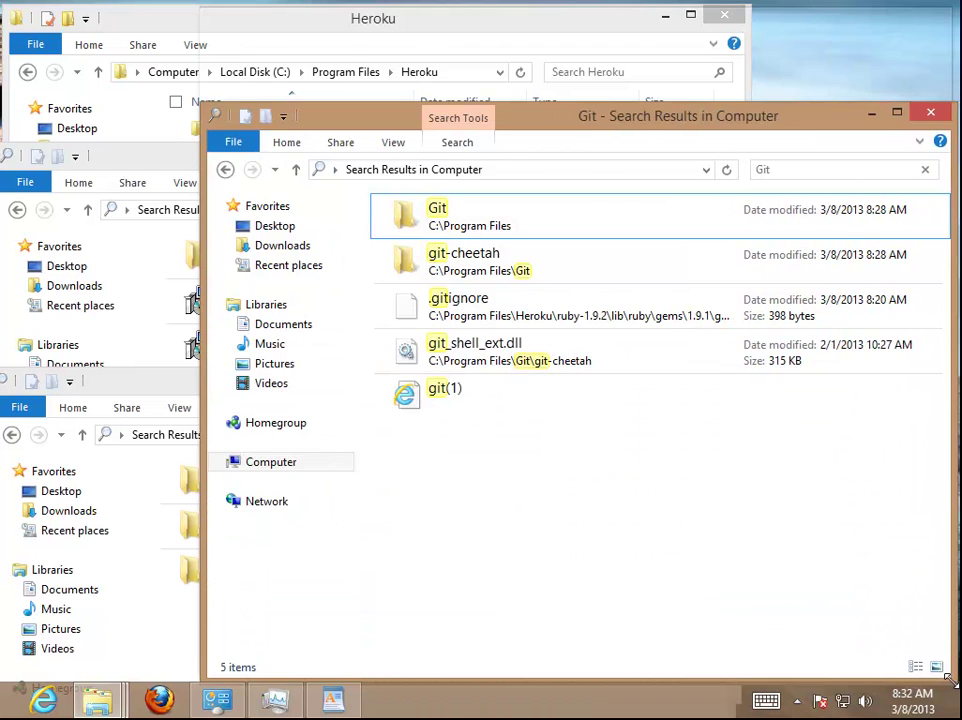
double_click(660, 674)
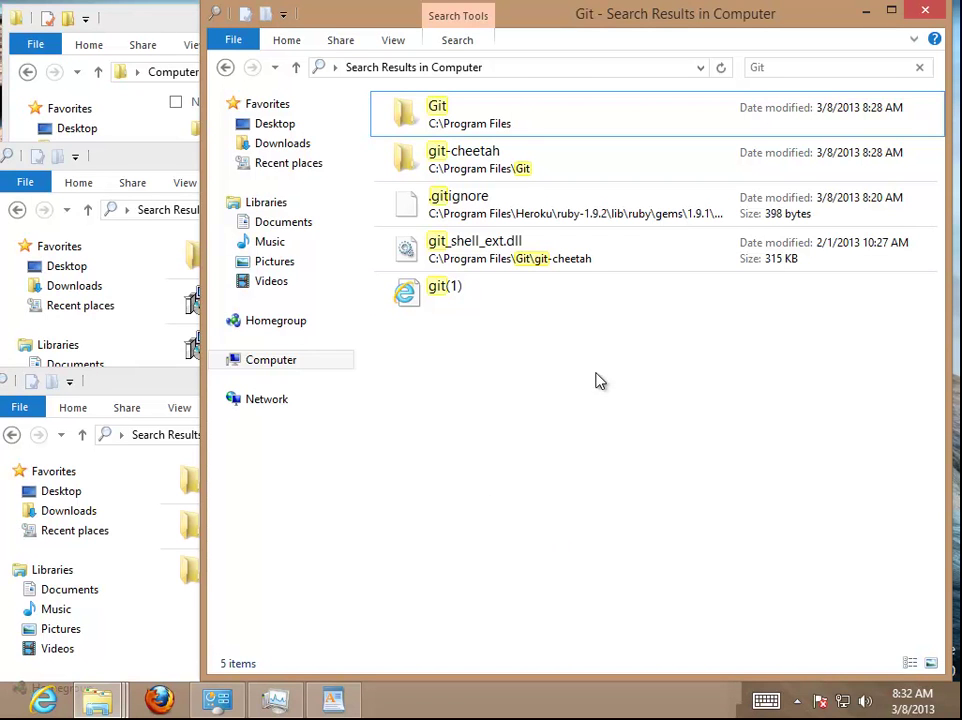
Try to delete all items in the Git search results.
key(ctrl+a)
right_click(565, 198)
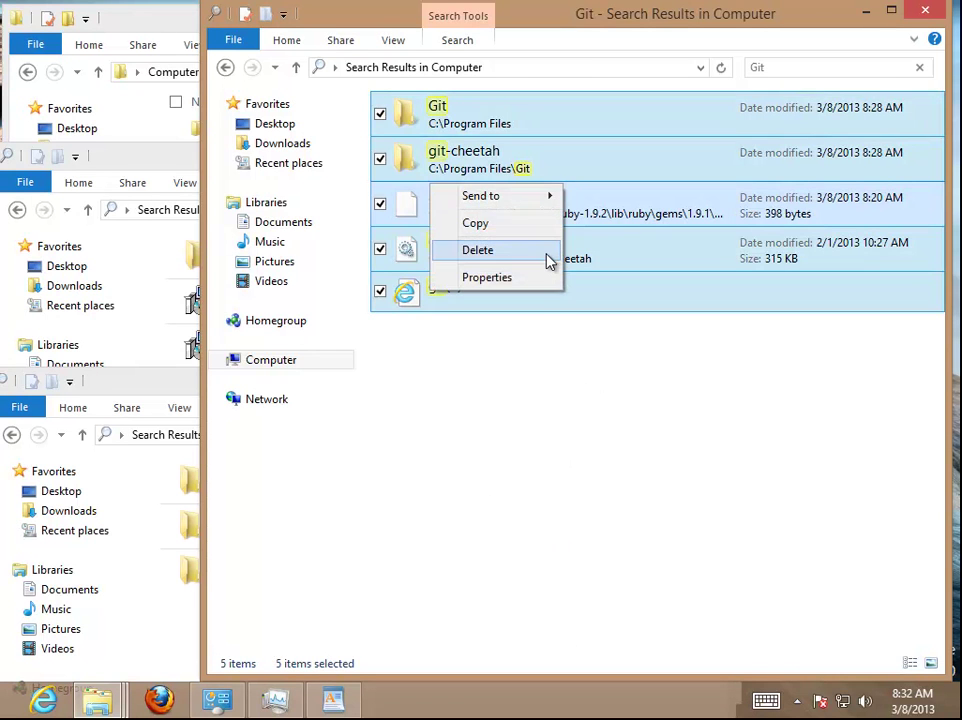
click(548, 260)
click(554, 168)
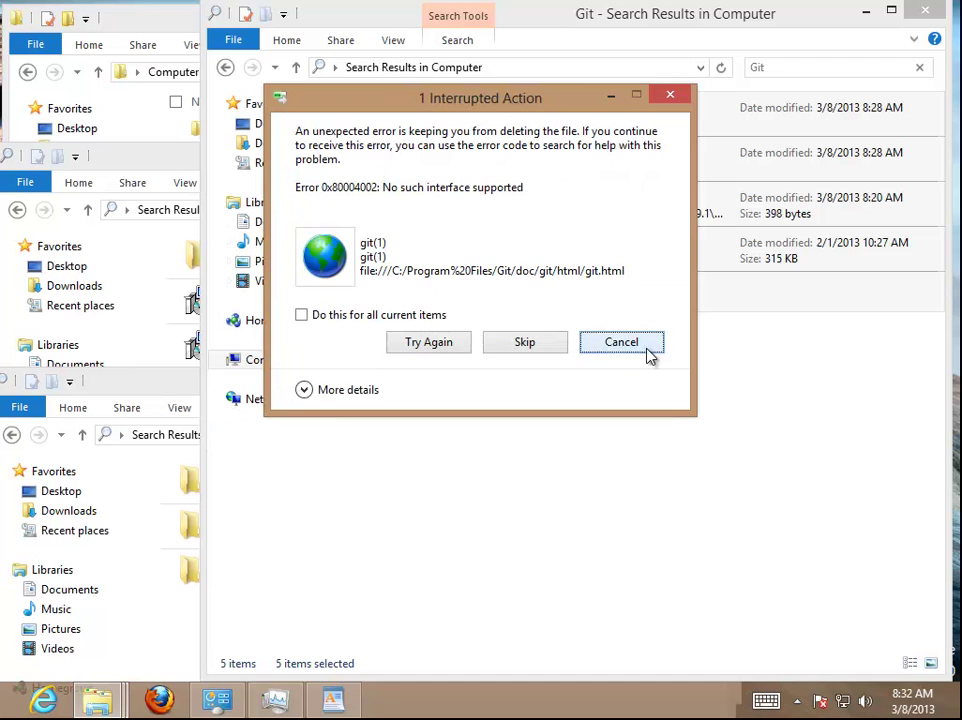
click(622, 343)
Delete all folders in the ruby search results, granting administrator permission for the protected ones.
click(155, 391)
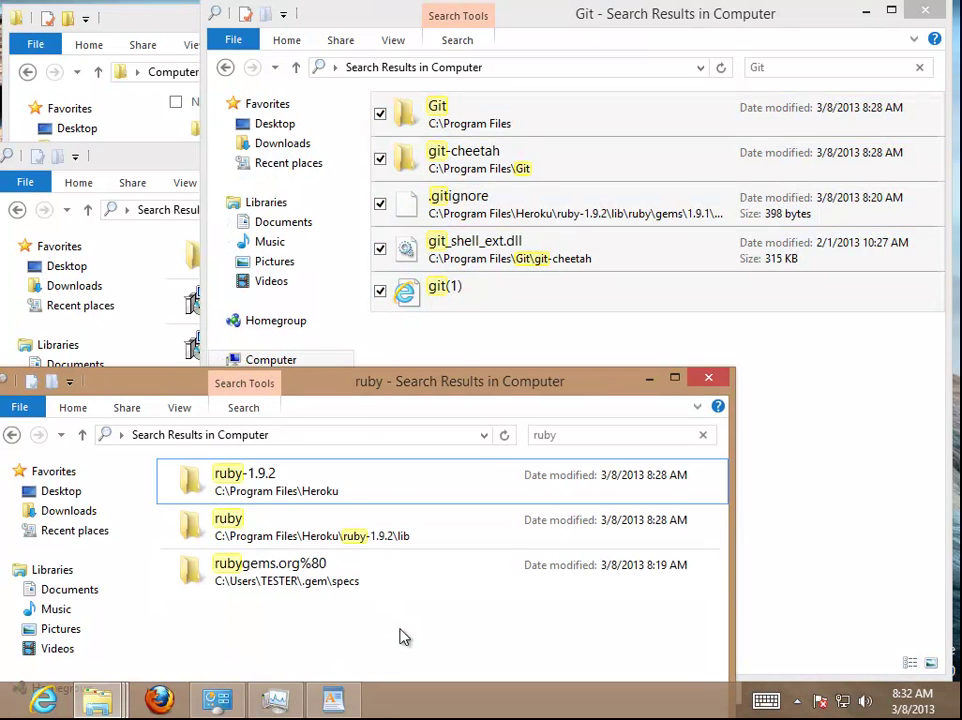
key(ctrl+a)
right_click(368, 536)
click(343, 490)
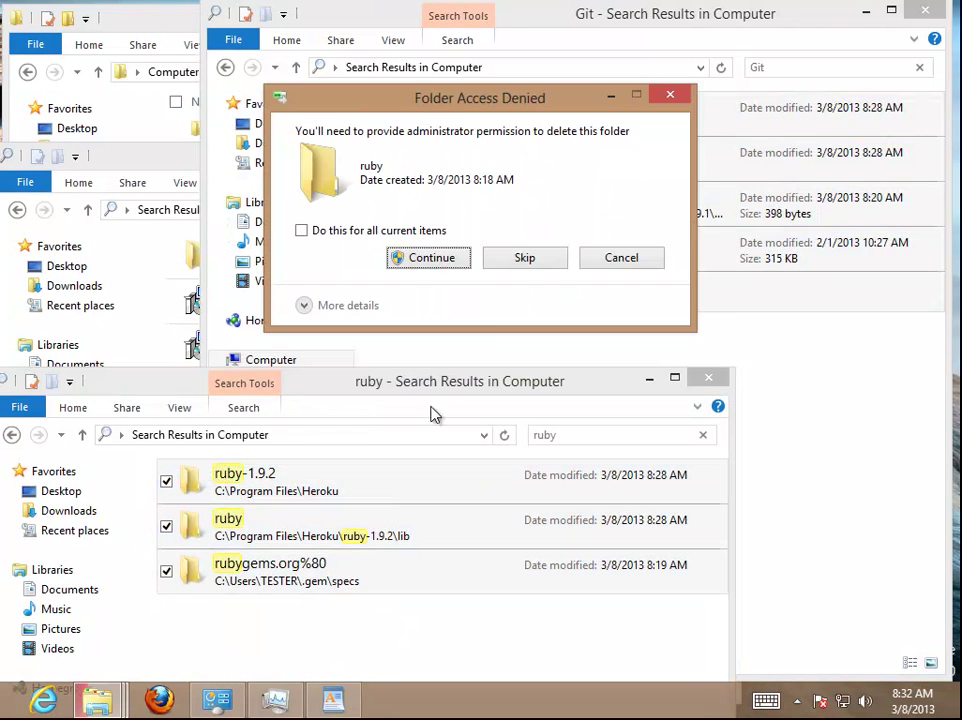
click(452, 259)
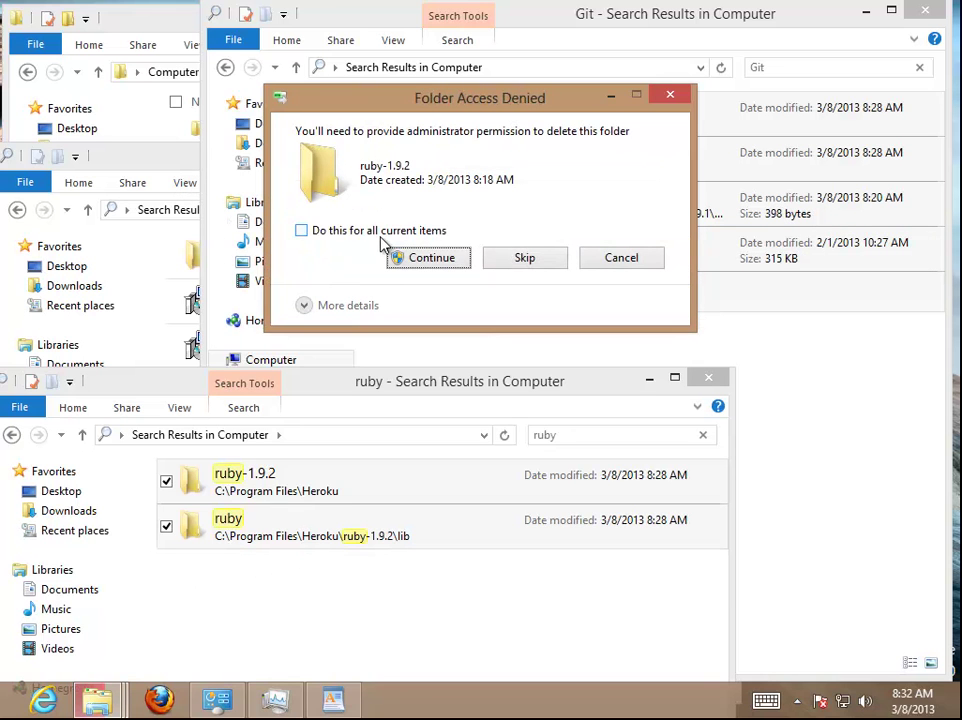
click(425, 262)
Delete the Heroku folder and both heroku-toolbelt installers from the Heroku search results, granting administrator permission.
click(172, 170)
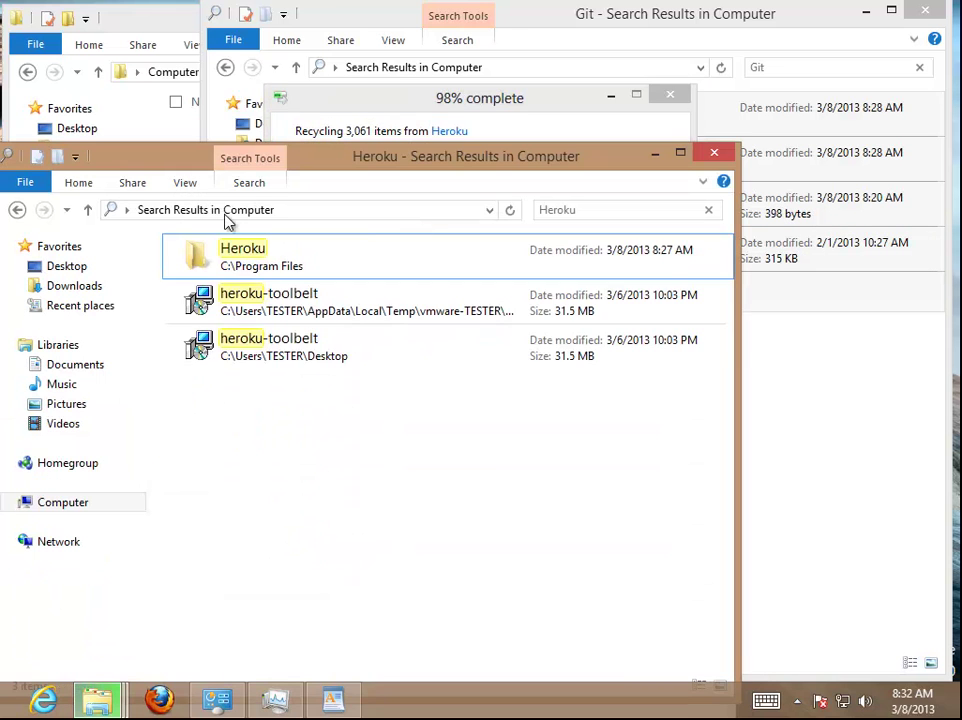
key(ctrl+a)
right_click(358, 365)
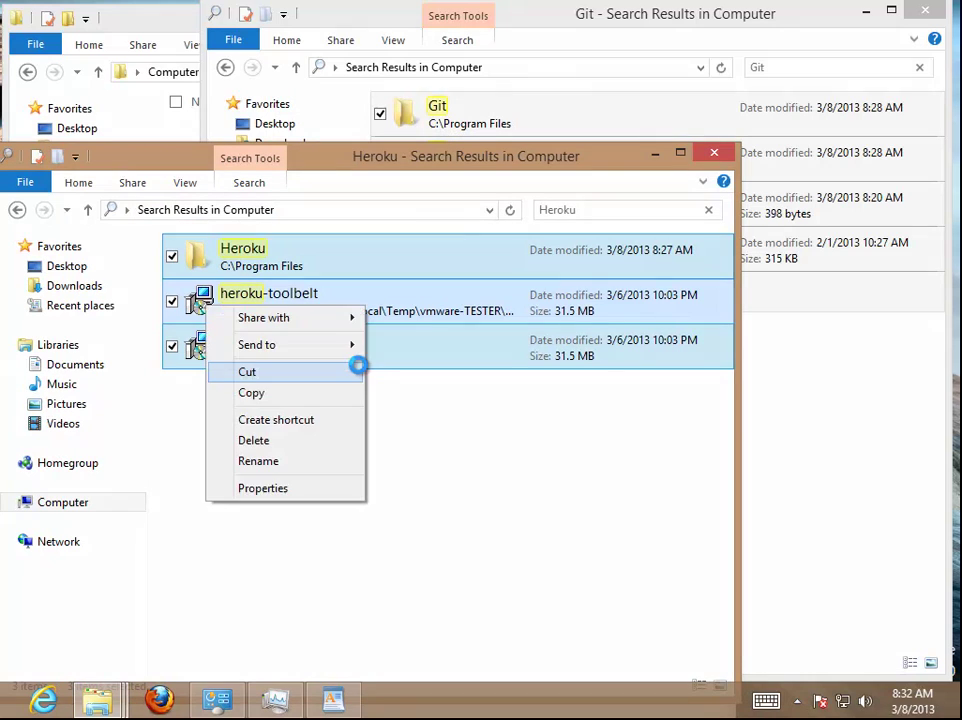
click(325, 442)
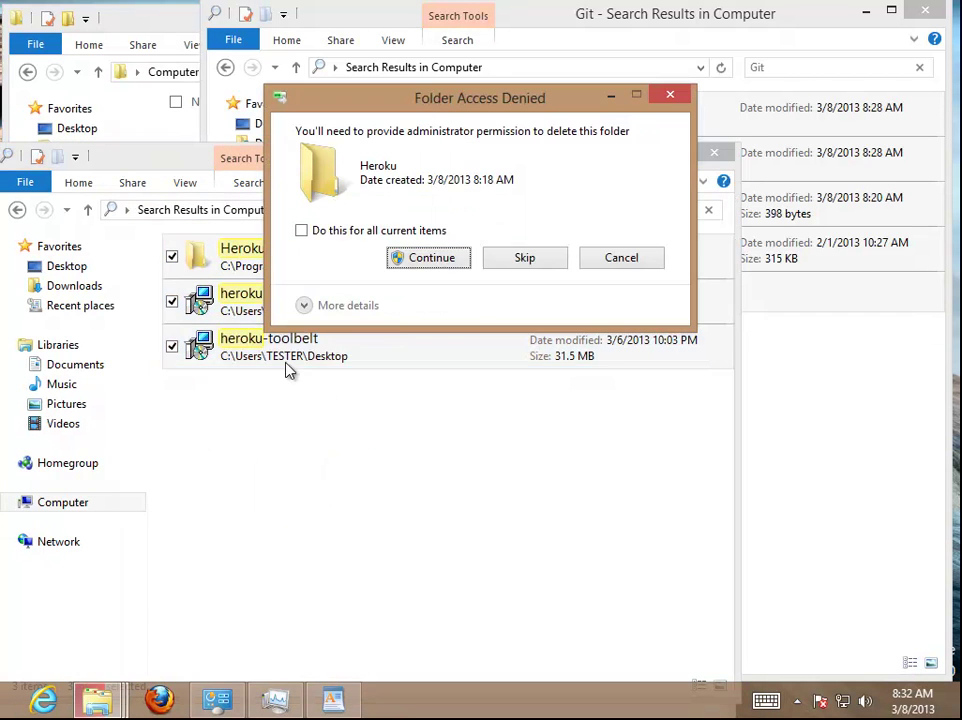
click(436, 262)
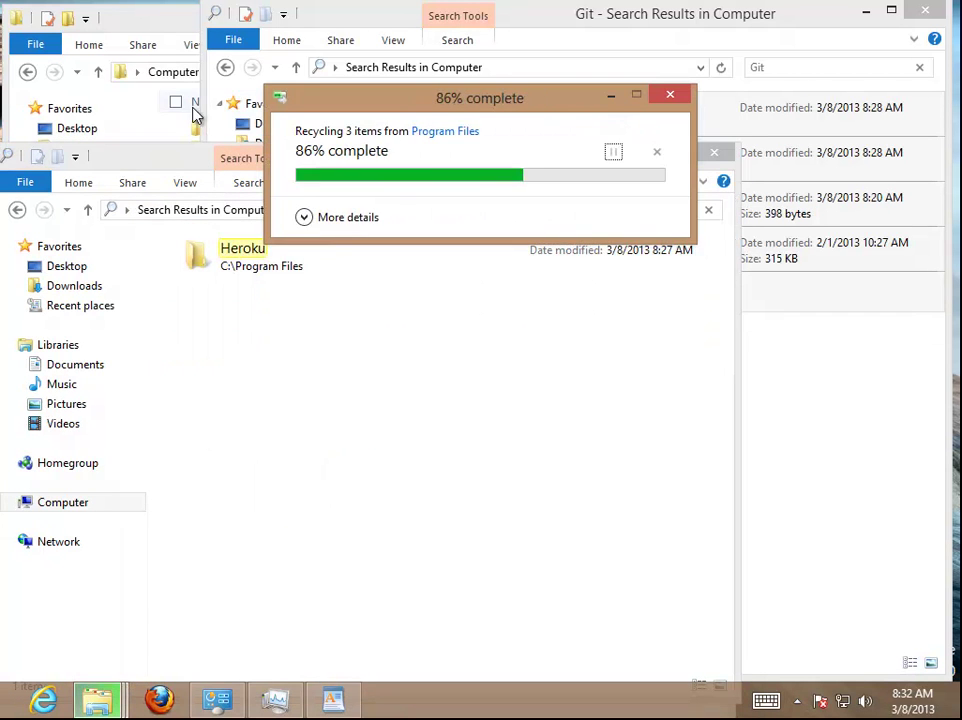
Try to delete the Git folder from Program Files, granting administrator permission and retrying once before cancelling.
click(166, 27)
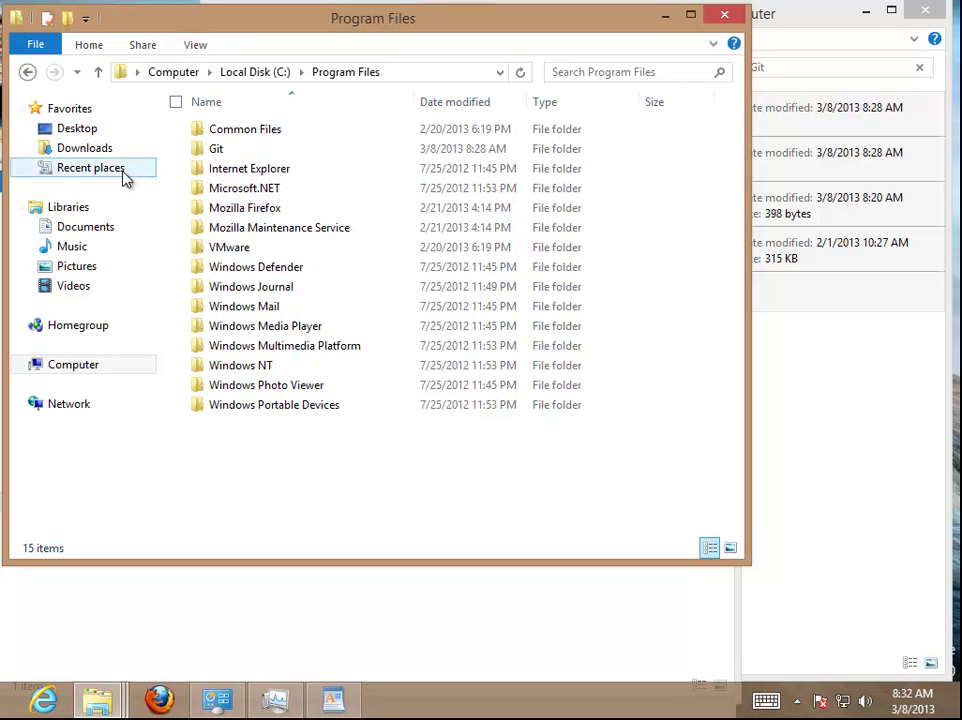
click(184, 149)
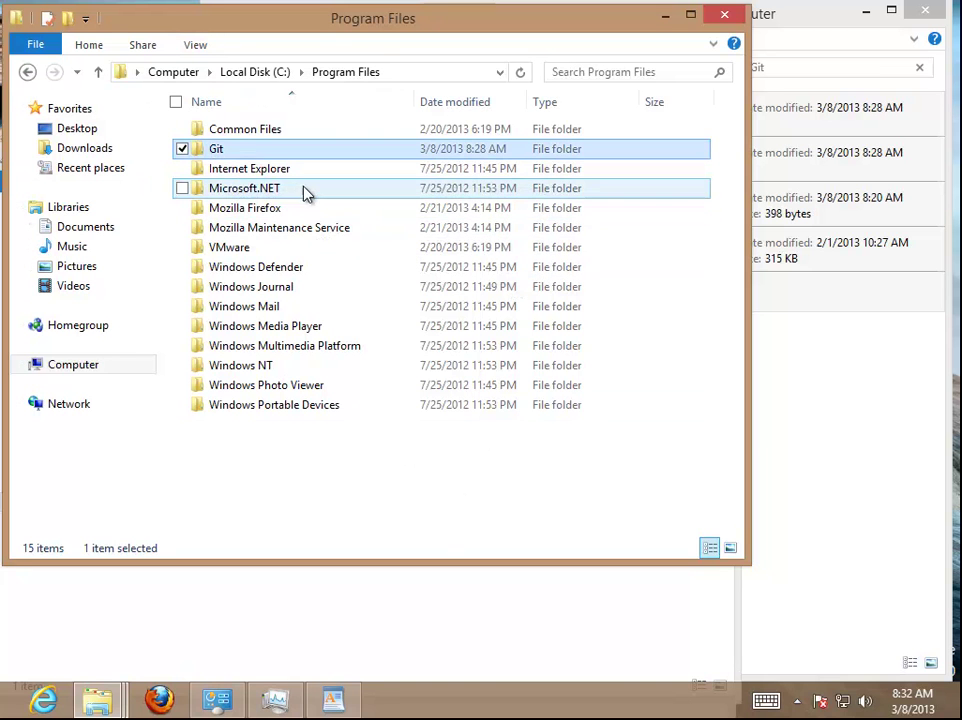
key(Delete)
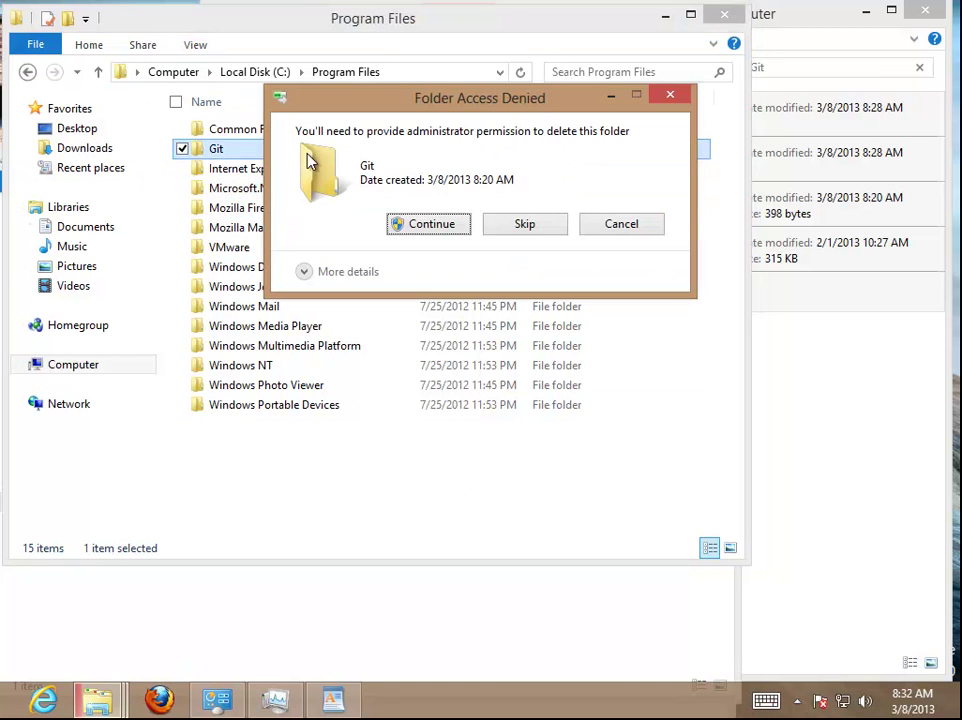
click(425, 228)
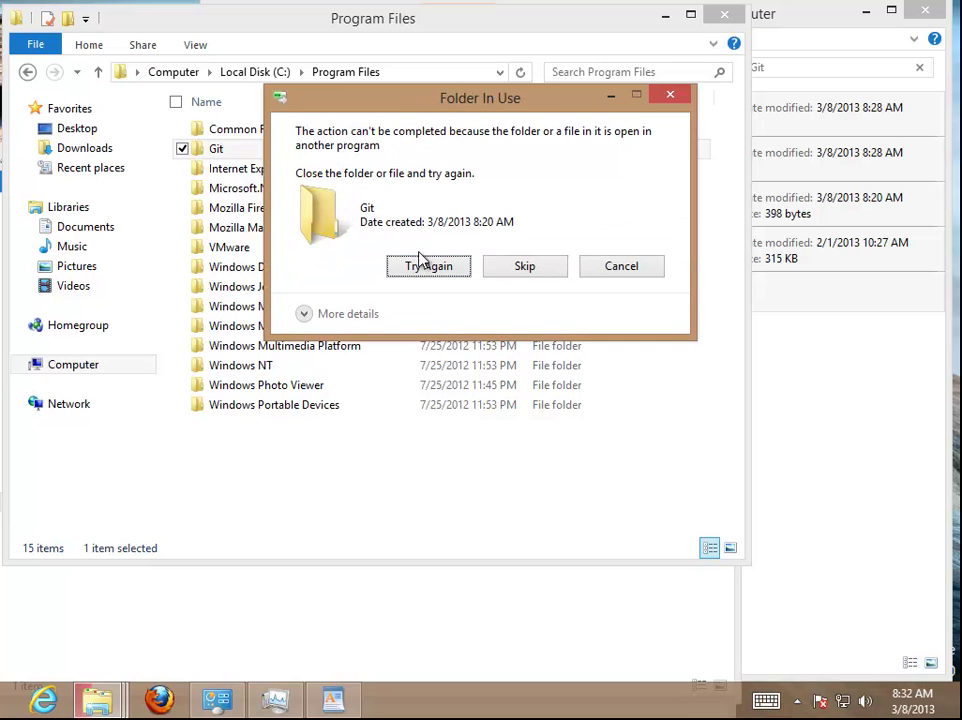
click(414, 270)
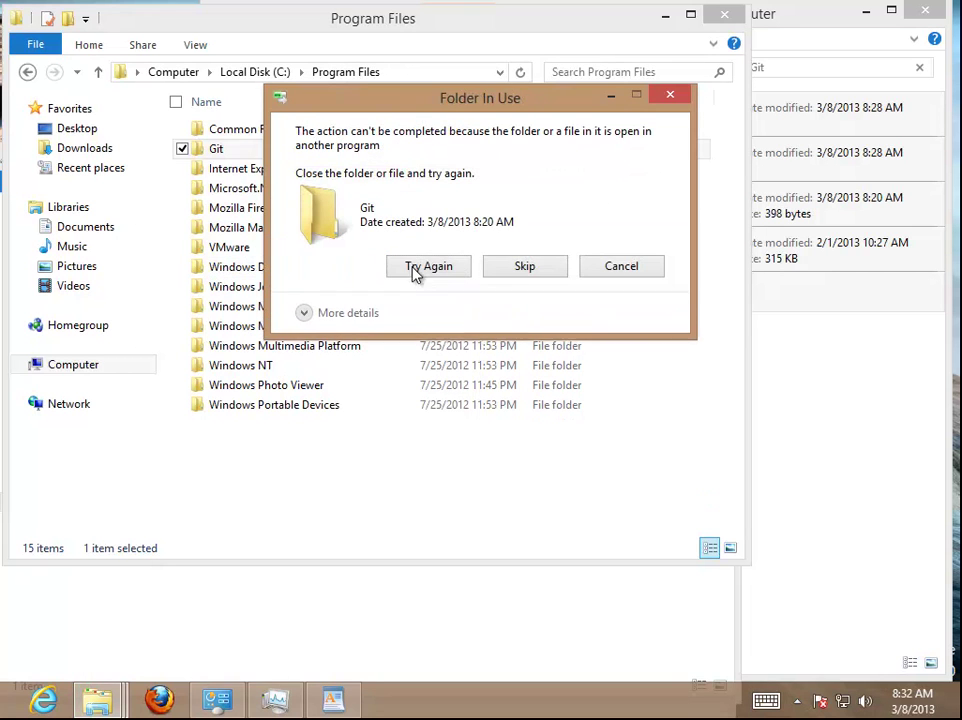
click(634, 264)
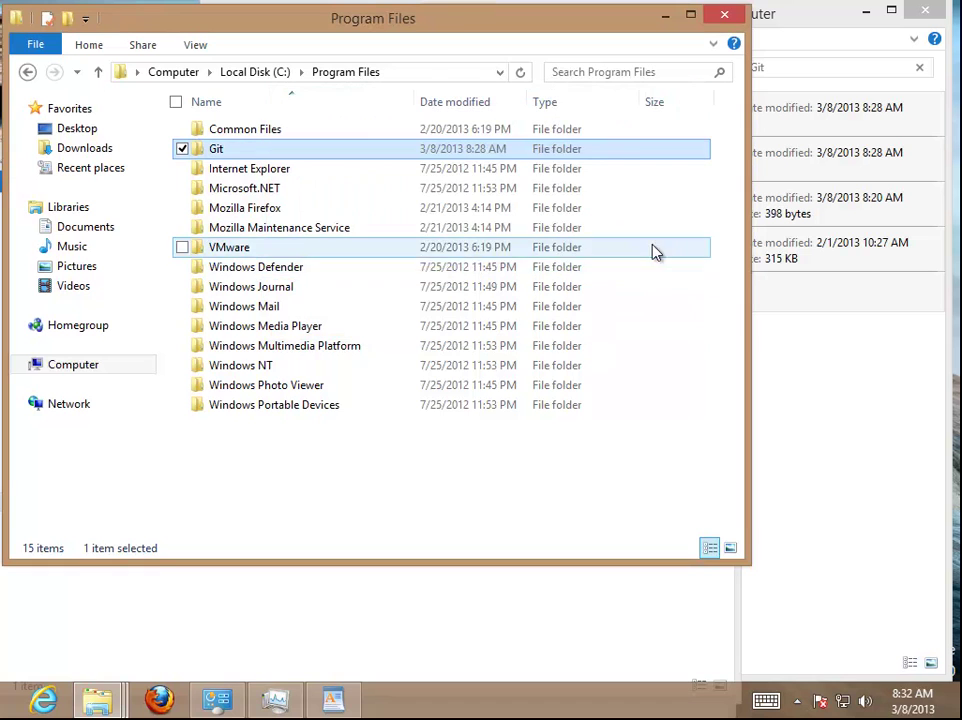
Refresh Program Files and inspect the contents of the Git folder's git-cheetah subfolder.
right_click(475, 474)
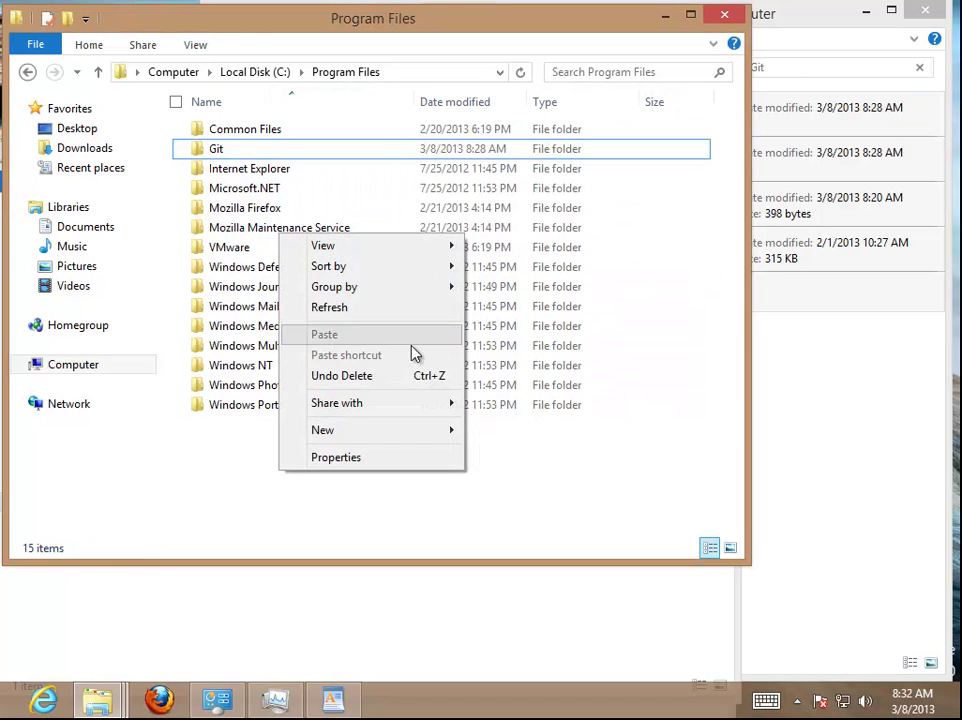
click(420, 312)
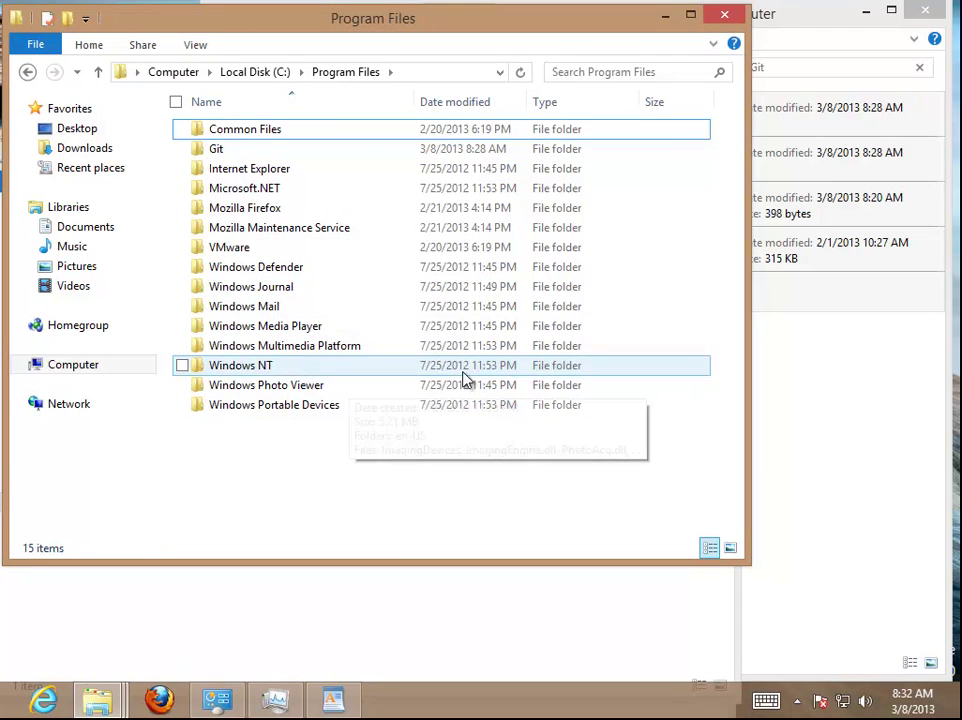
click(272, 155)
double_click(268, 150)
double_click(258, 131)
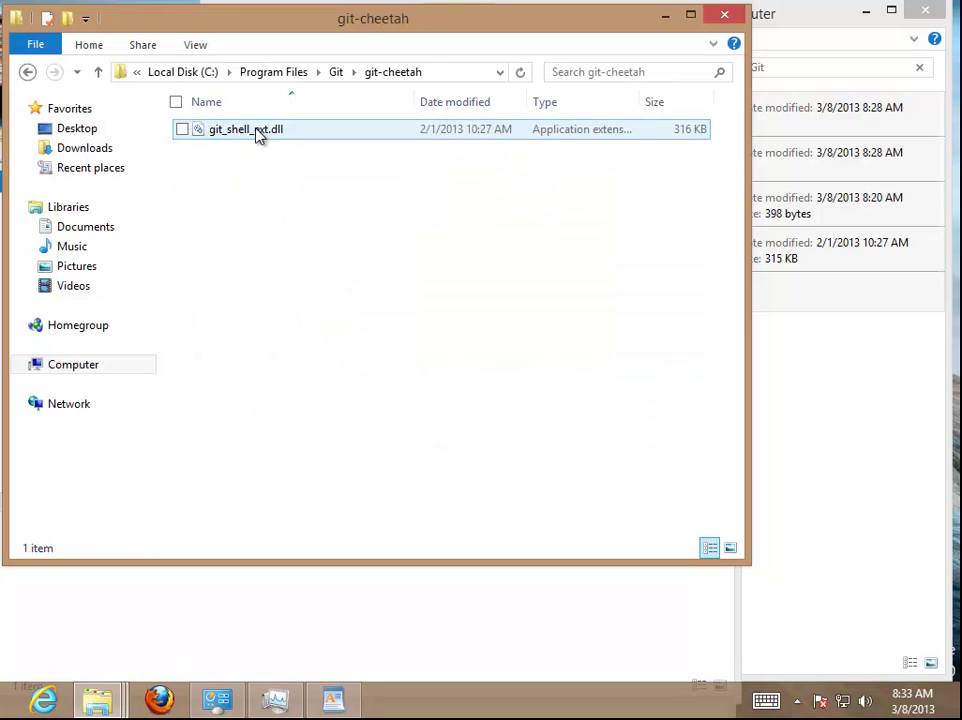
Close the git-cheetah folder window and the Heroku, Git and ruby search results windows.
click(725, 18)
click(716, 155)
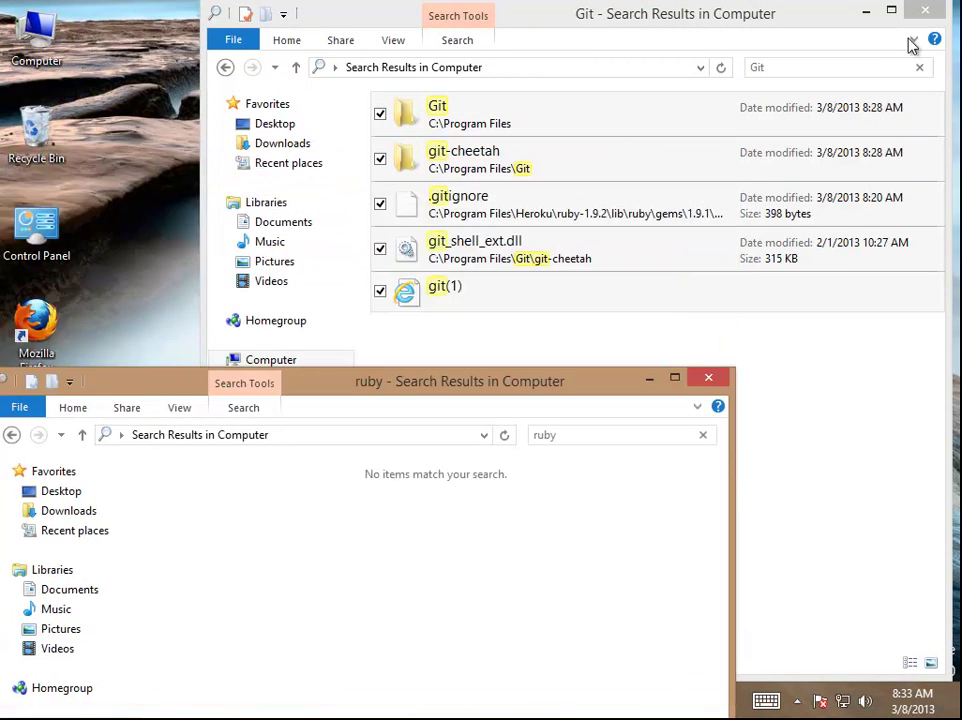
click(924, 11)
click(709, 379)
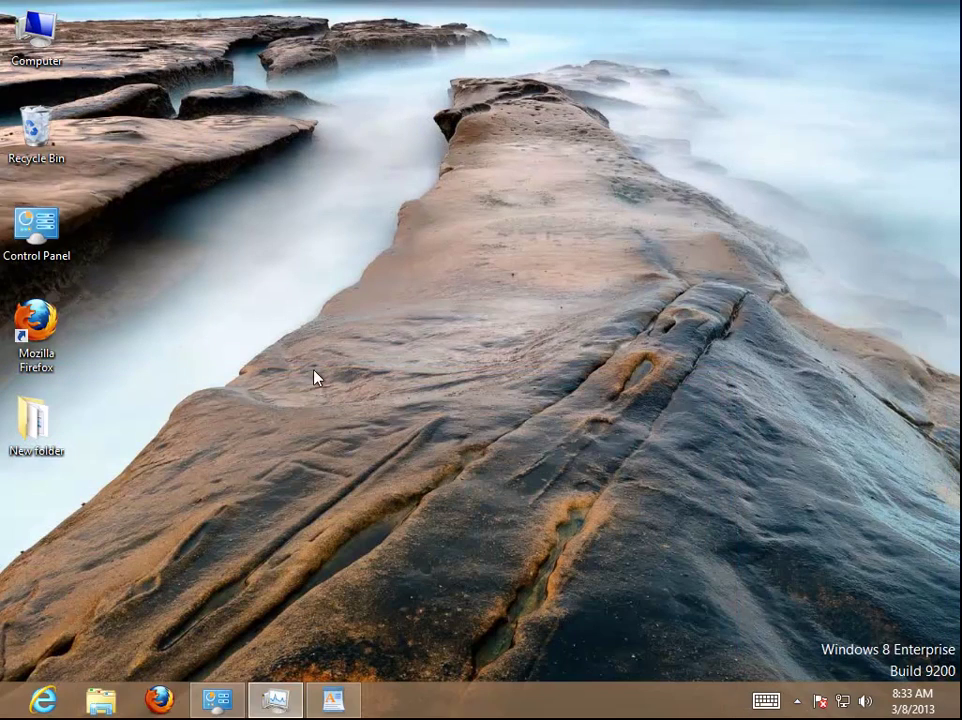
Empty the Recycle Bin, confirming the permanent deletion, and refresh the desktop.
right_click(38, 138)
click(70, 202)
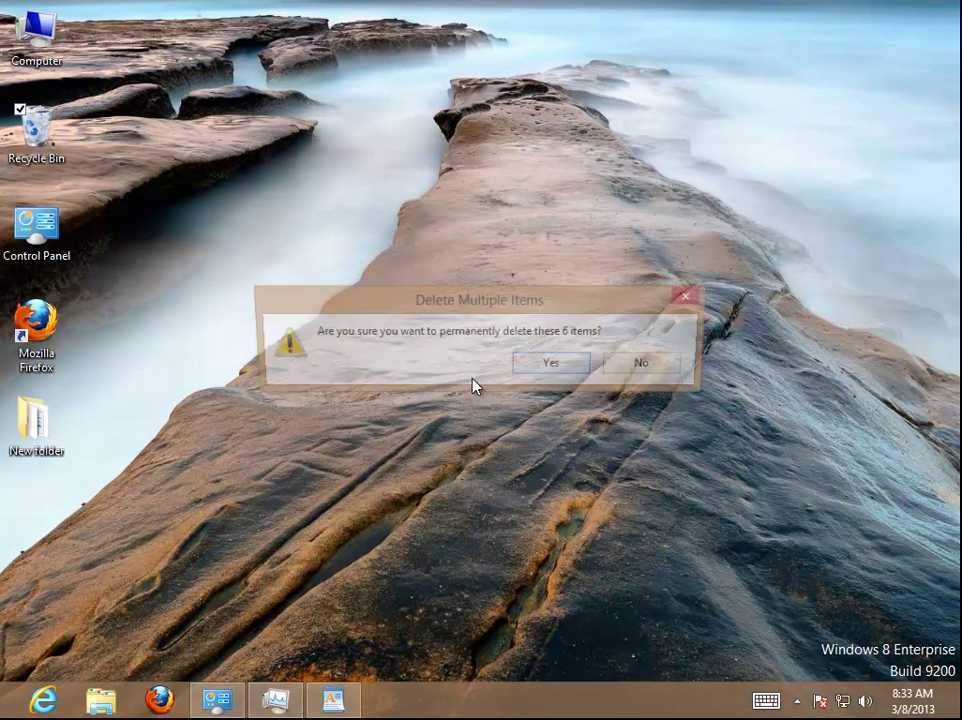
click(580, 366)
right_click(393, 290)
click(492, 346)
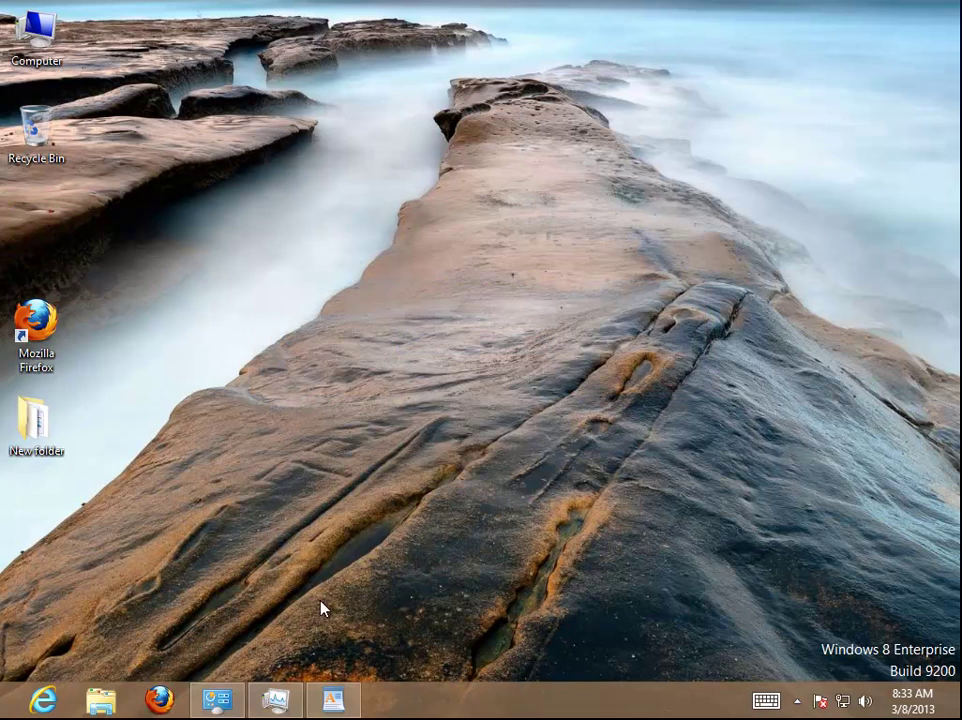
Switch to the WordPad guide, highlight step 6 about rebooting again and checking the programs list, and minimize the document.
click(333, 700)
click(487, 543)
drag(335, 650, 226, 595)
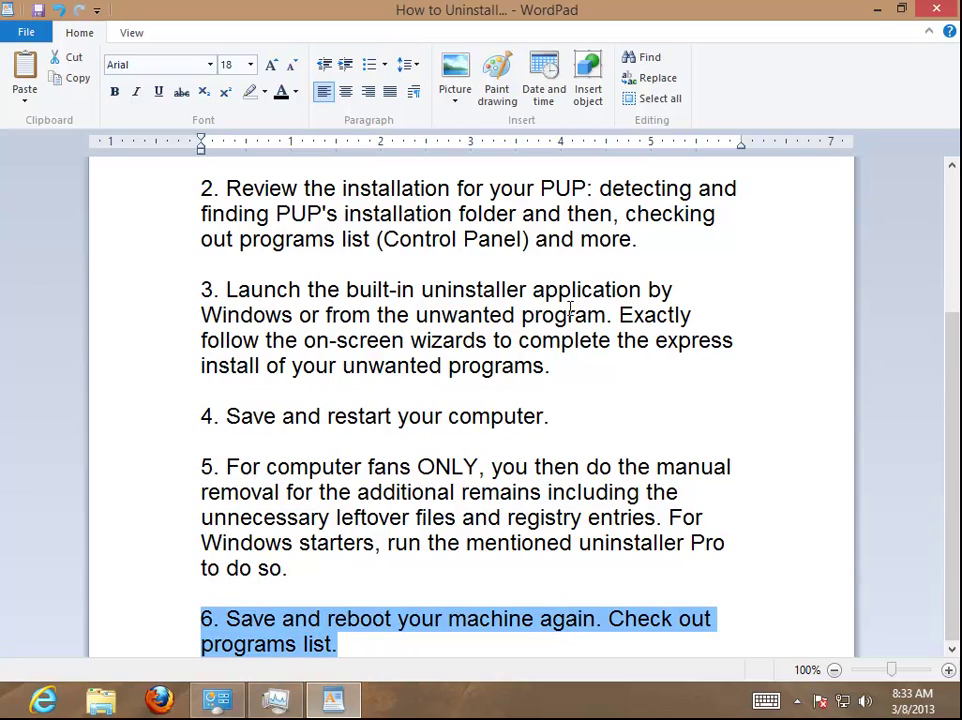
click(874, 10)
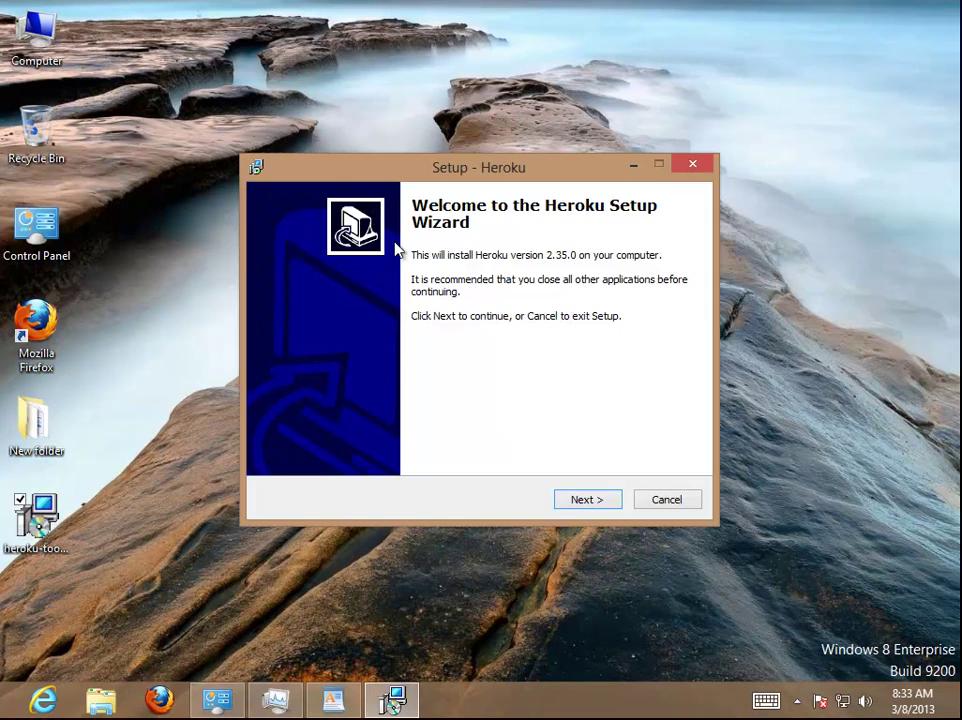
Proceed through the Heroku Setup welcome page and accept C:\Program Files\Heroku as the destination folder.
click(590, 499)
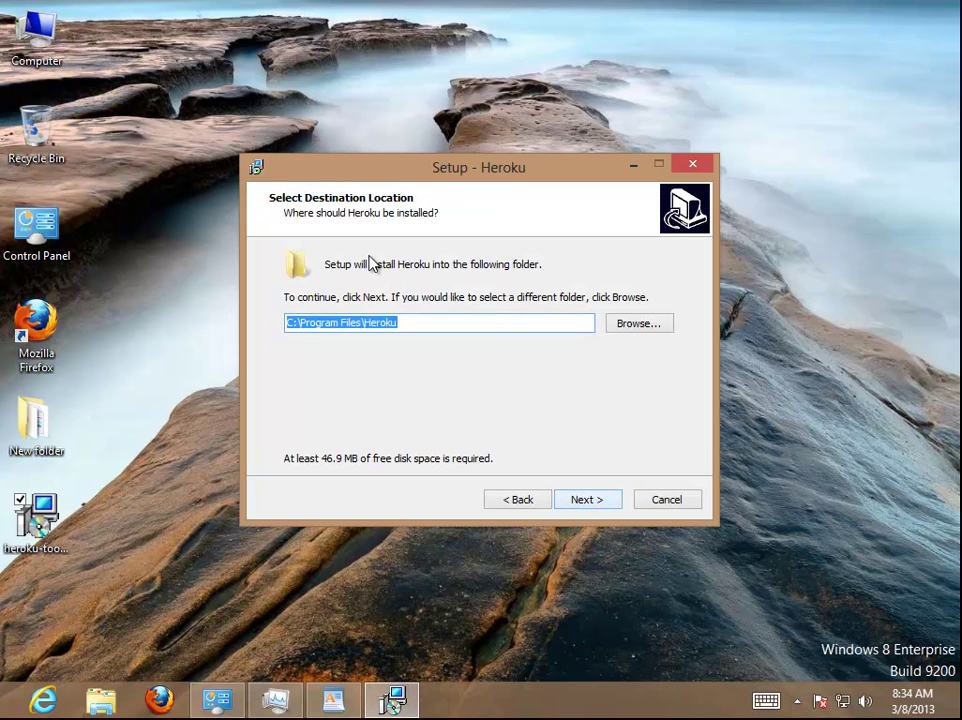
double_click(386, 323)
drag(366, 330, 250, 243)
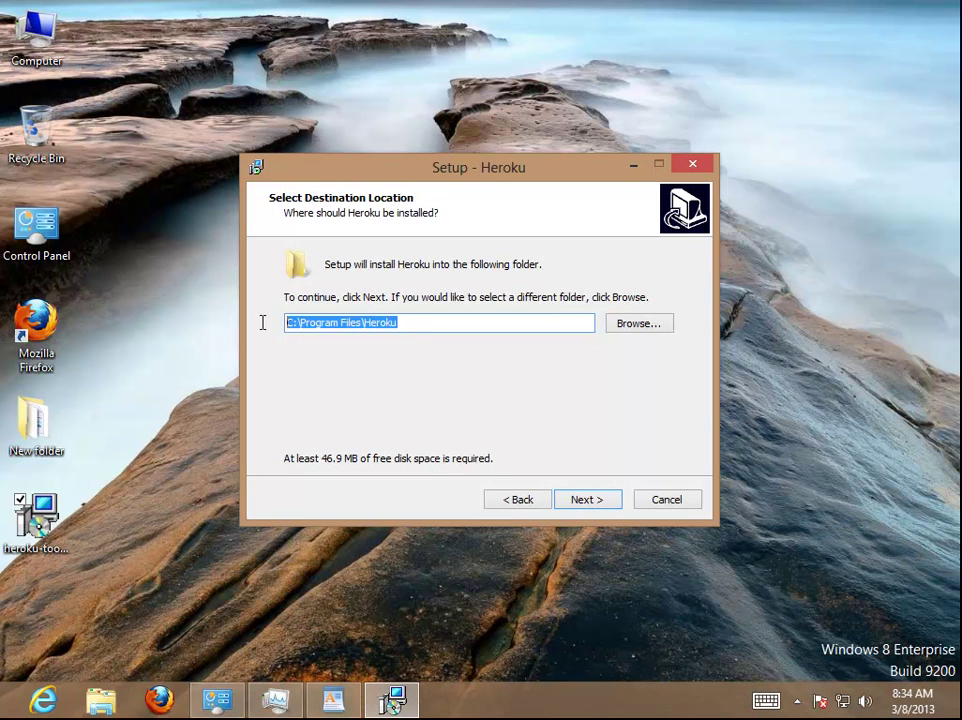
click(584, 500)
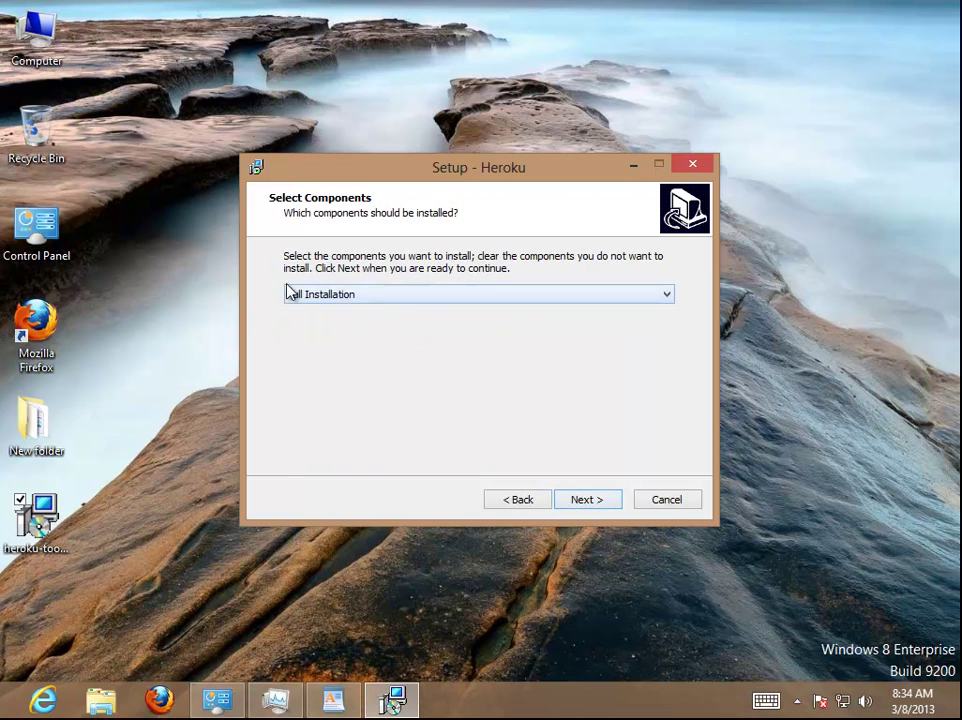
Choose Custom Installation with Heroku Toolbelt, Foreman and Git and SSH all enabled, and start the Heroku installation.
click(382, 306)
click(372, 327)
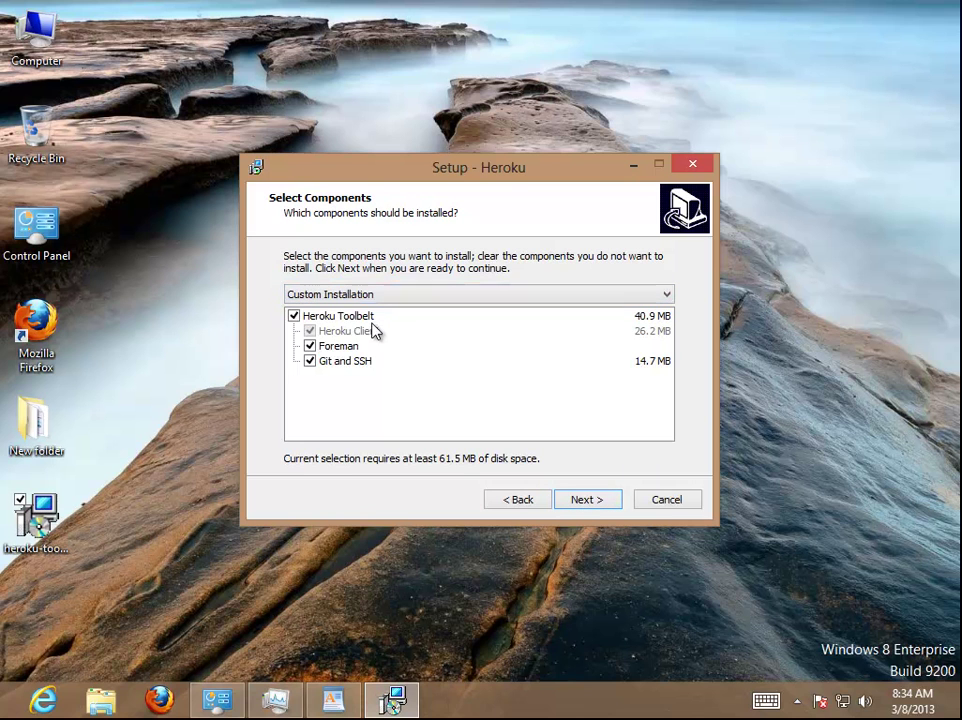
click(313, 315)
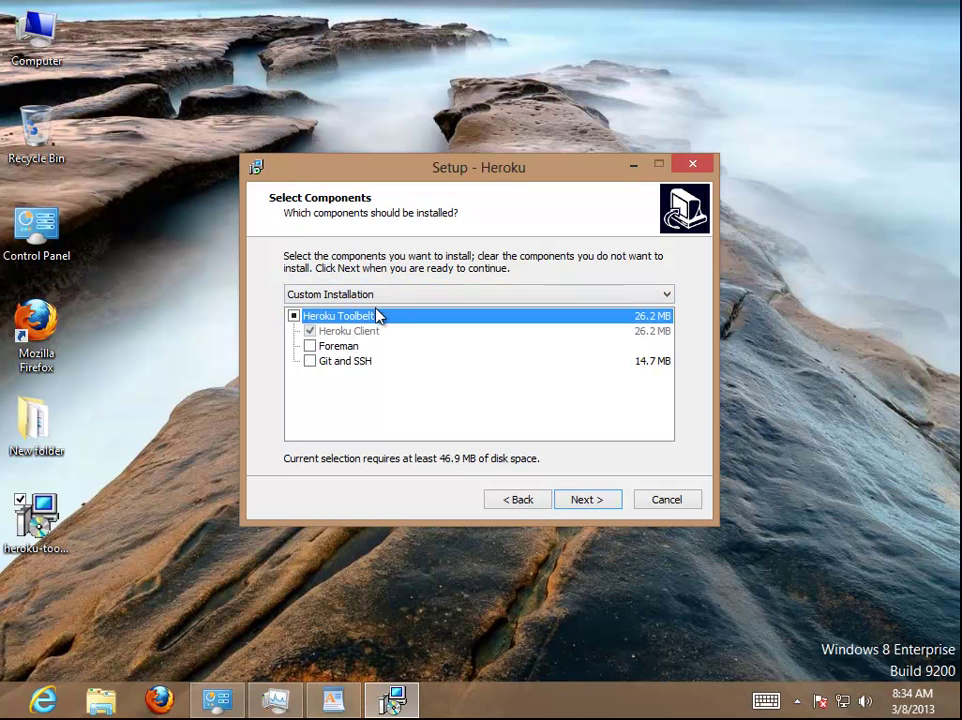
click(357, 332)
click(337, 347)
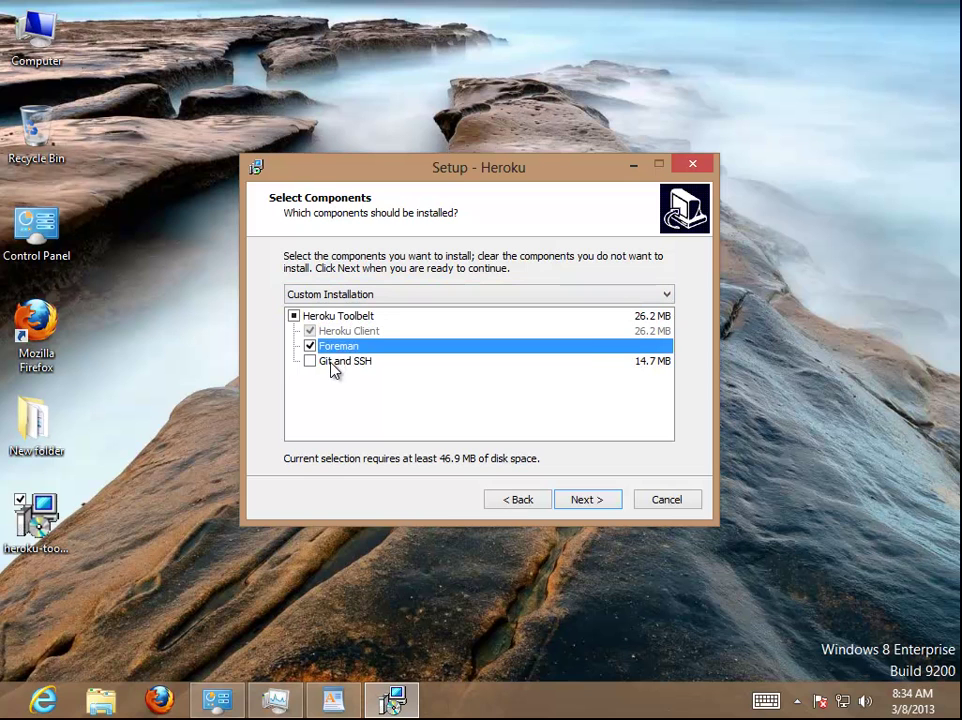
click(318, 362)
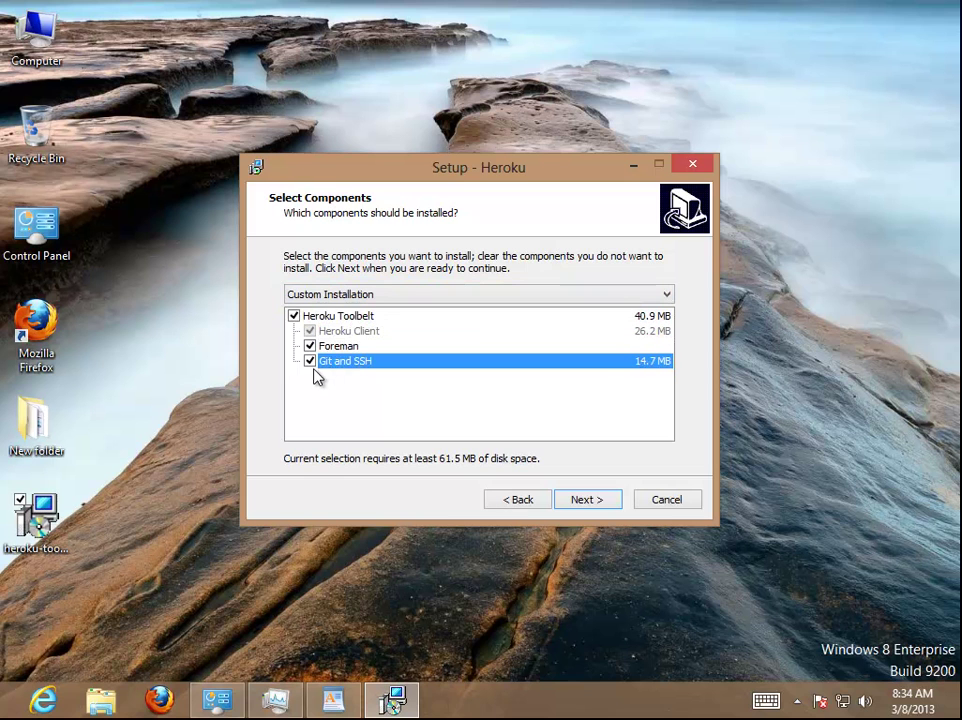
click(595, 505)
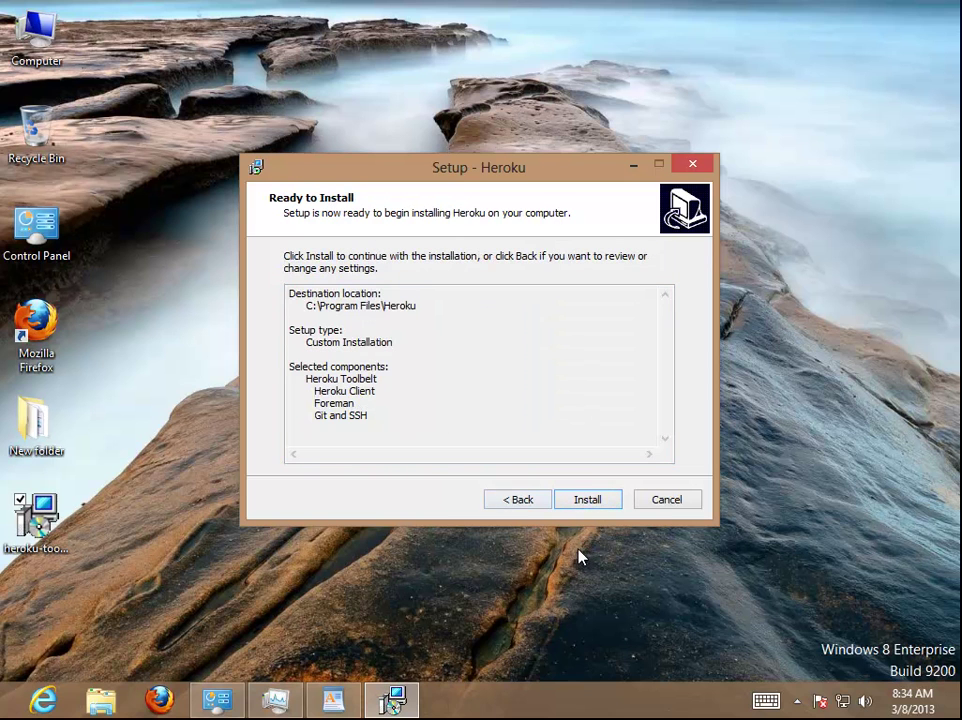
click(578, 508)
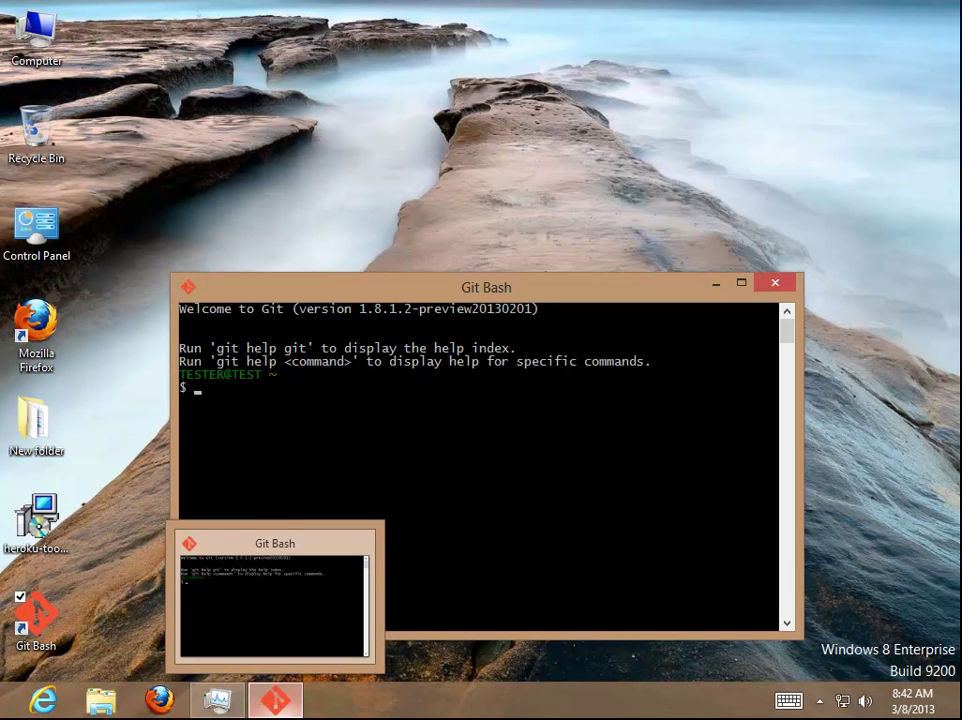
Move the Git Bash window aside and start uninstalling Heroku version 2.35.0 from Programs and Features.
drag(515, 293, 665, 27)
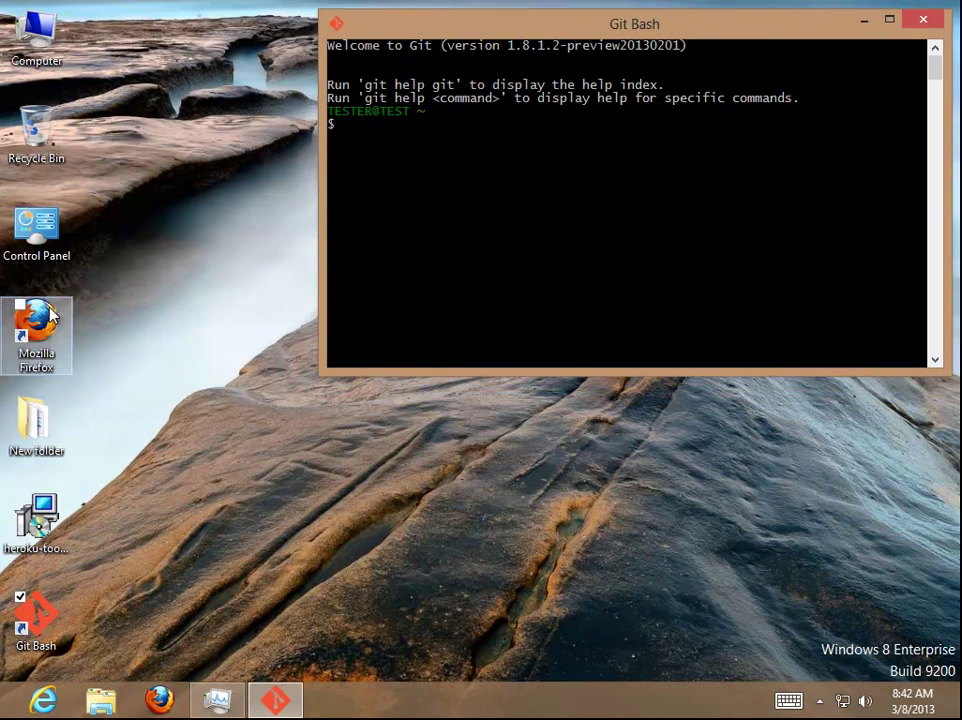
double_click(36, 228)
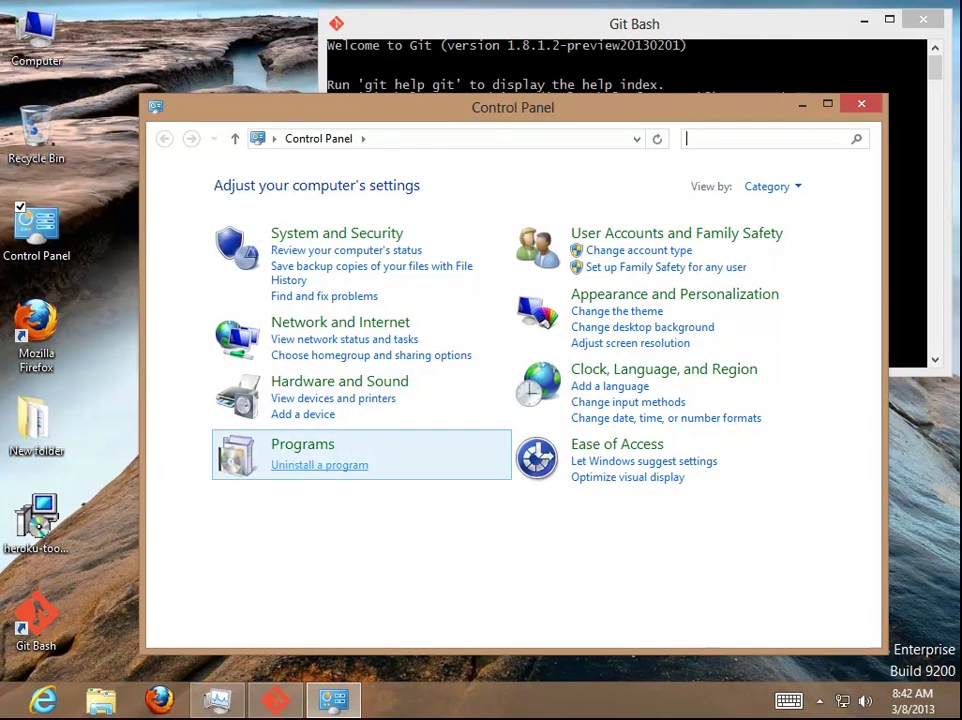
click(318, 462)
click(436, 318)
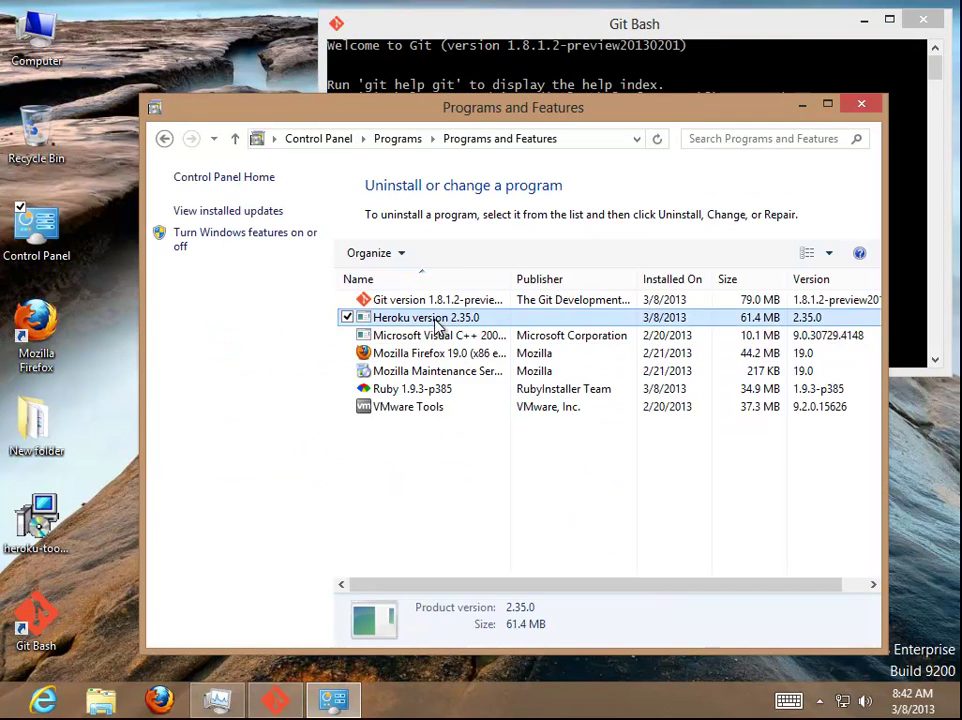
click(447, 254)
Minimize Programs and Features and arrange the Git Bash window above the Heroku Uninstall confirmation dialog.
click(799, 105)
drag(547, 306, 592, 536)
drag(652, 28, 641, 169)
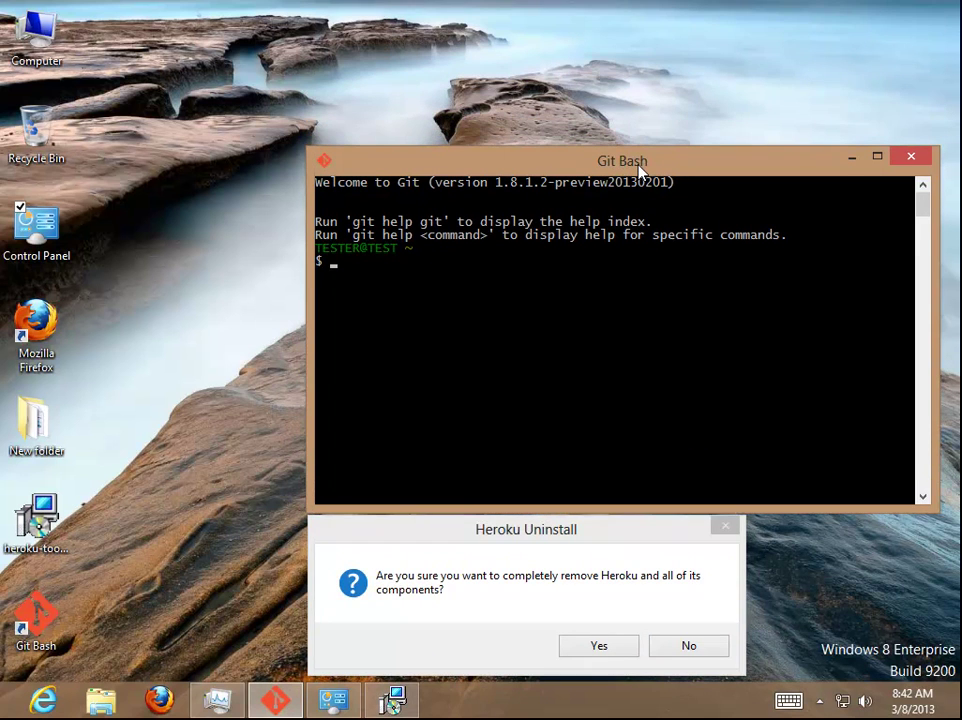